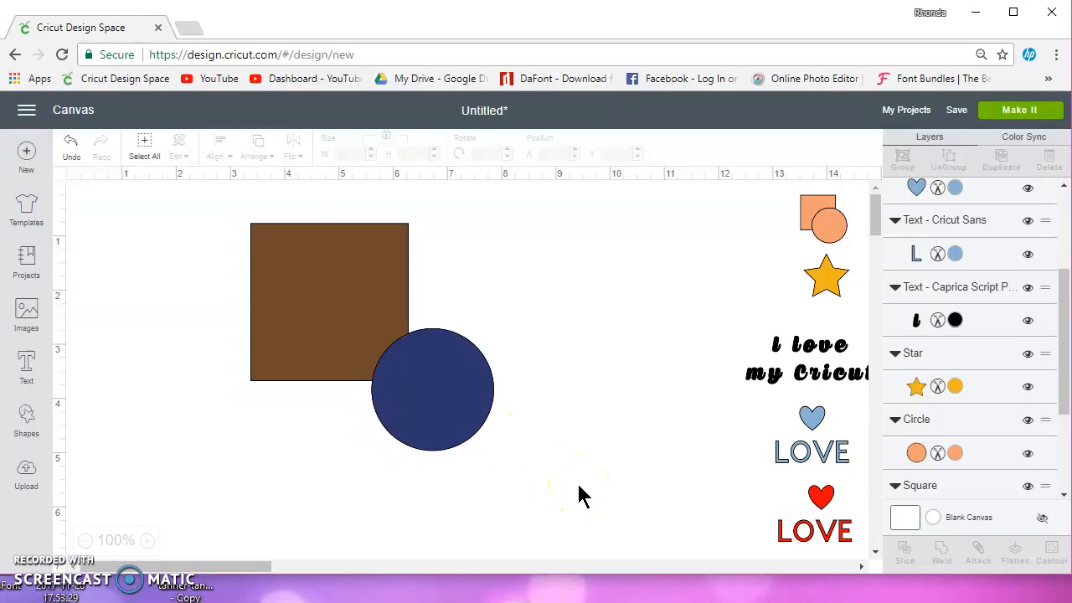
# Group the large brown square with the dark blue circle and ungroup them again.
pyautogui.scroll(2, 946, 373)
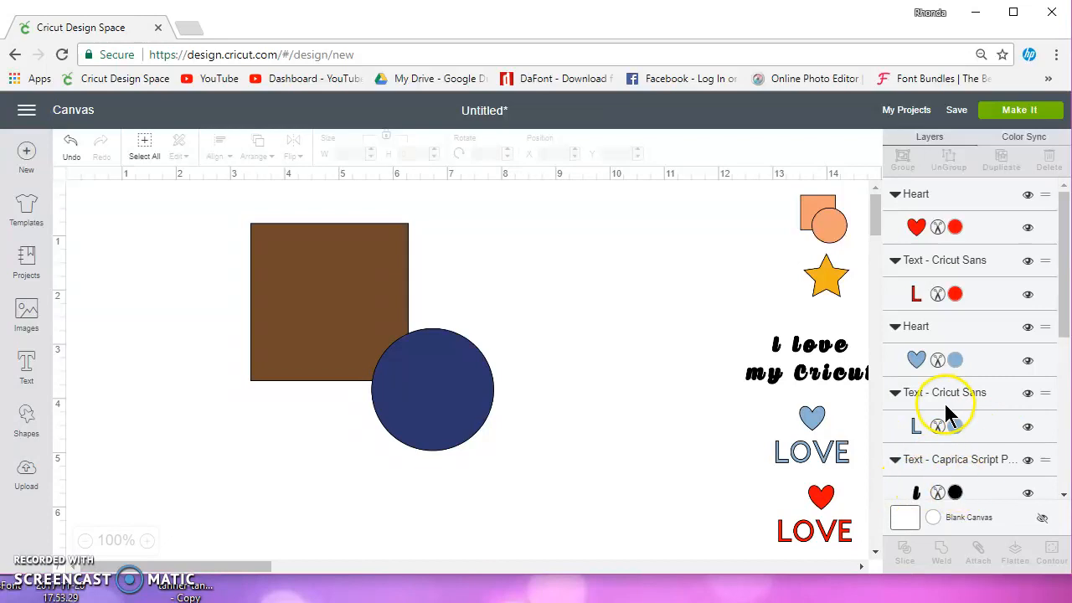
pyautogui.scroll(-5, 946, 394)
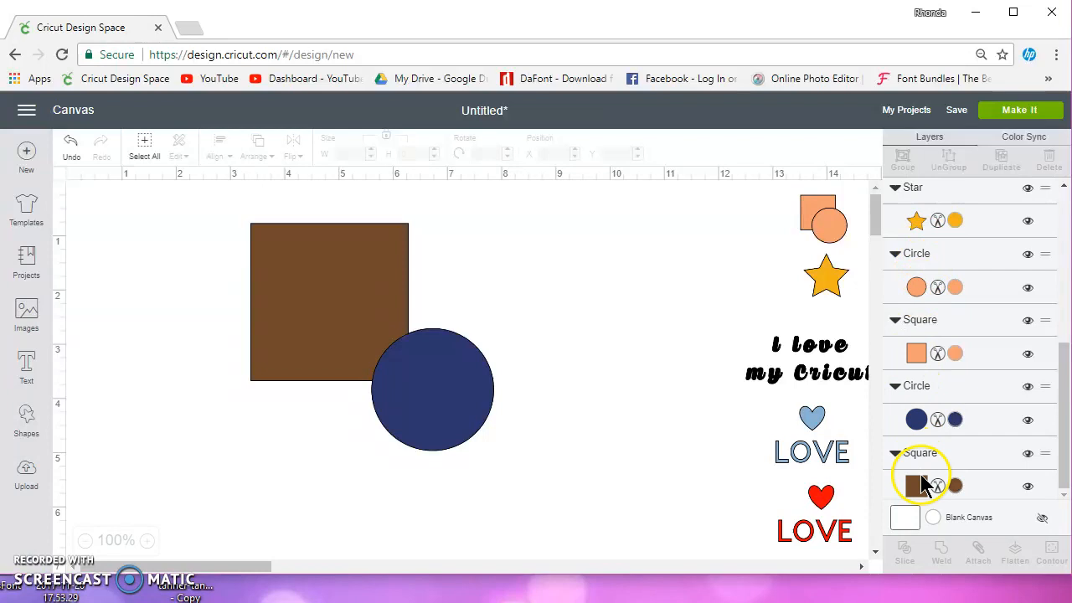
pyautogui.moveTo(523, 470); pyautogui.dragTo(223, 217)
pyautogui.click(904, 161)
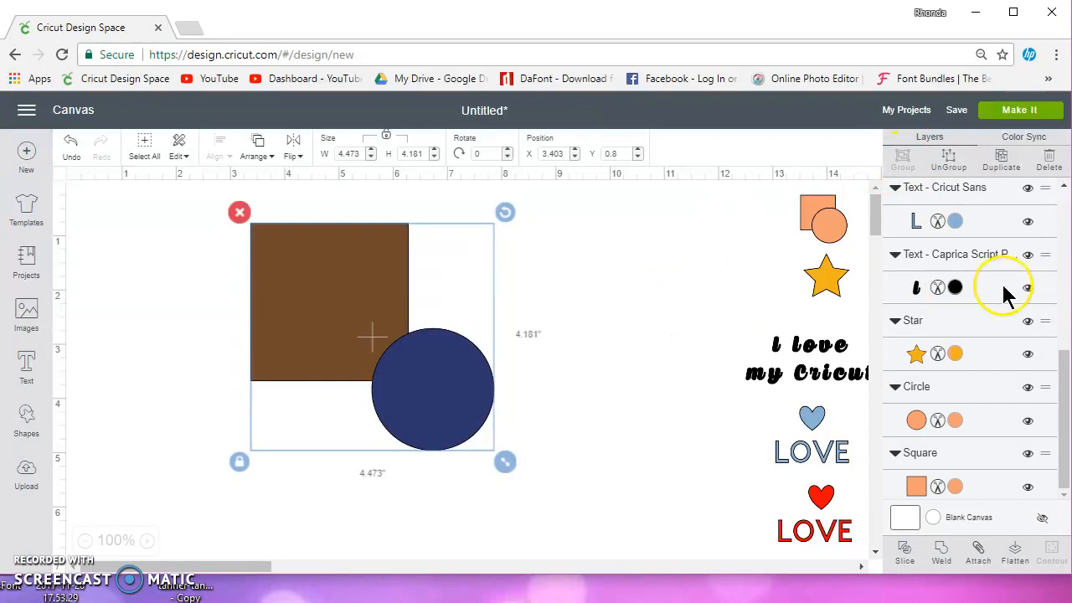
pyautogui.scroll(5, 963, 337)
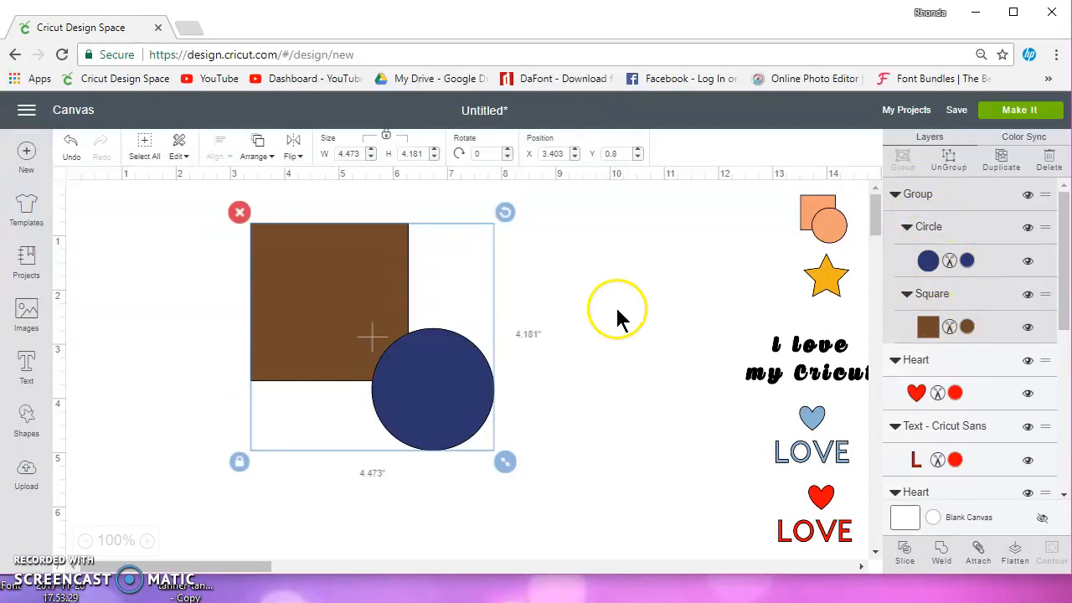
pyautogui.click(949, 159)
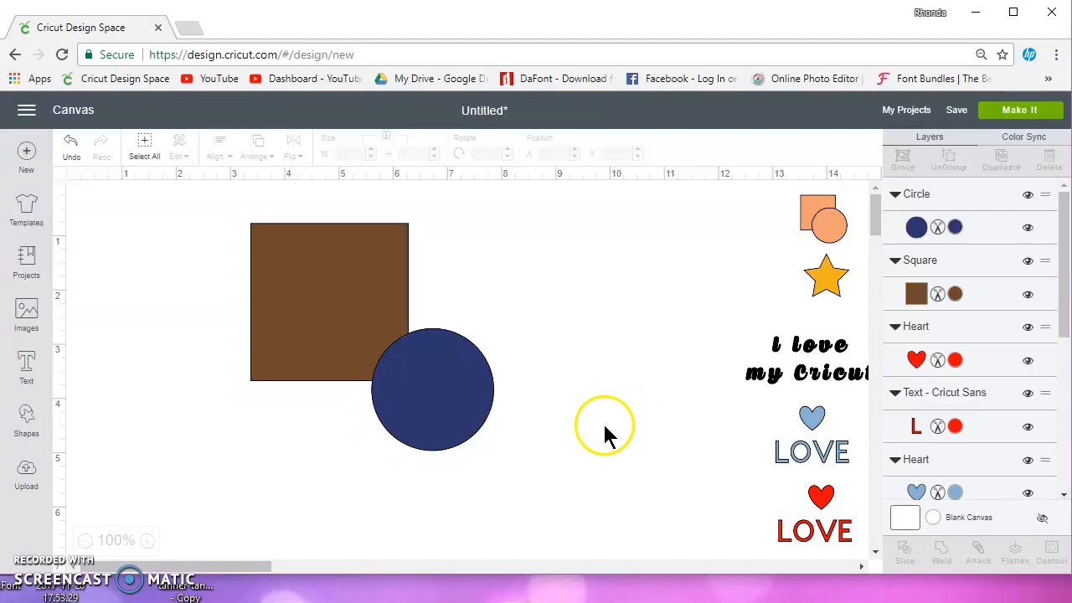
# Overlap the dark blue circle further onto the brown square, attach the two shapes, and detach them again.
pyautogui.moveTo(475, 402); pyautogui.dragTo(448, 367)
pyautogui.moveTo(514, 455); pyautogui.dragTo(227, 200)
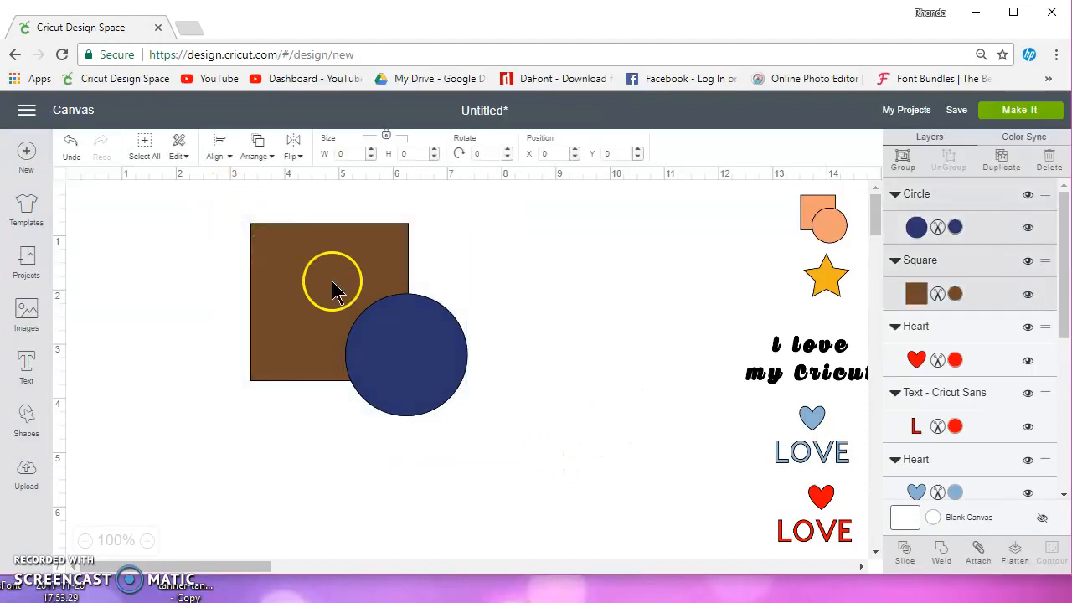
pyautogui.click(988, 567)
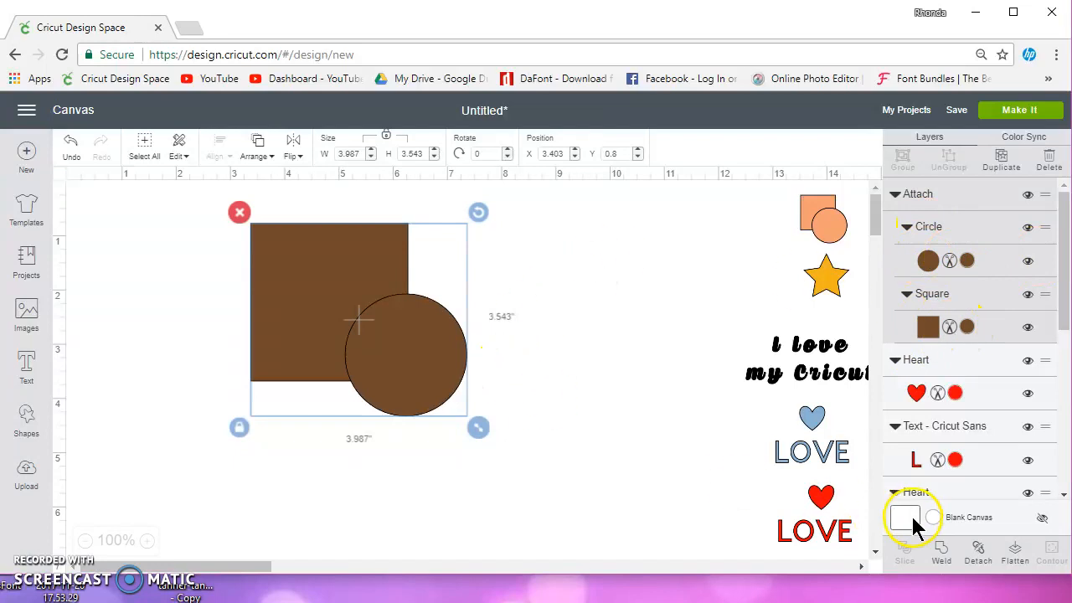
pyautogui.click(971, 551)
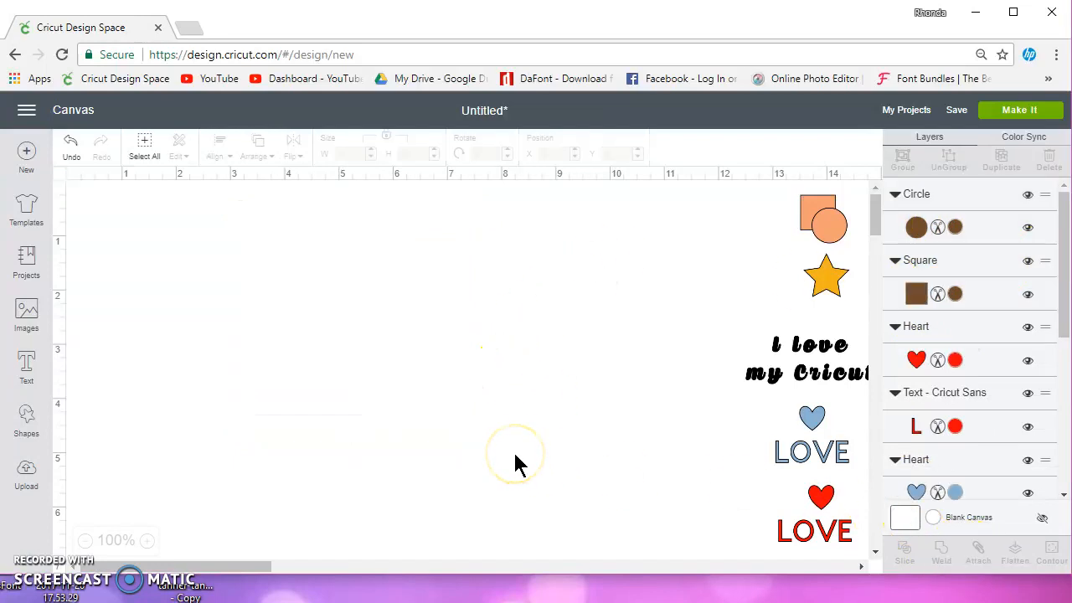
# Recolor the large circle Honeysuckle and center it inside the brown square.
pyautogui.click(435, 378)
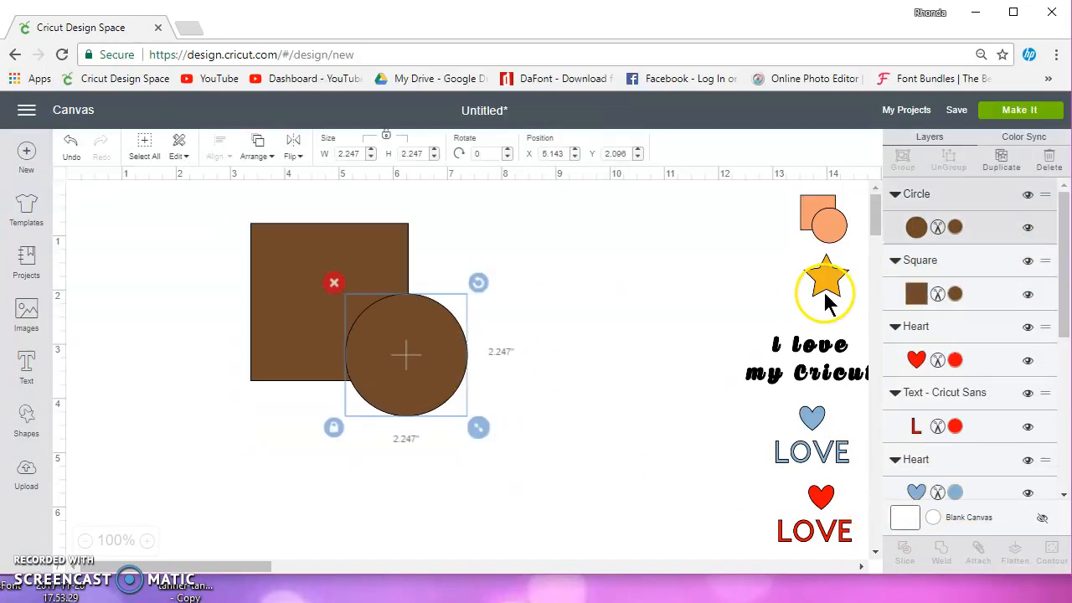
pyautogui.click(910, 227)
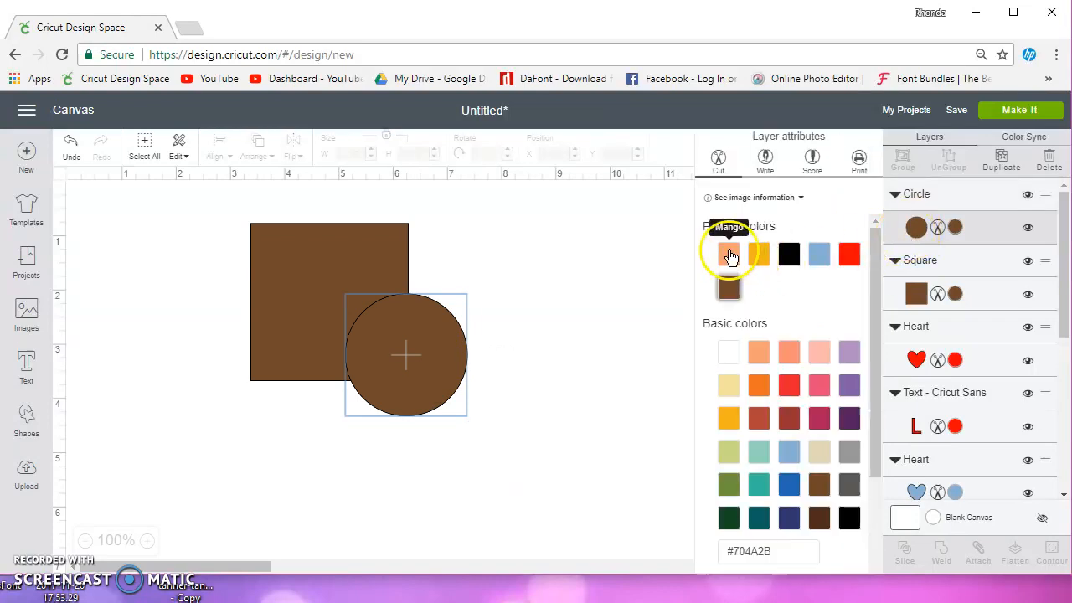
pyautogui.click(729, 385)
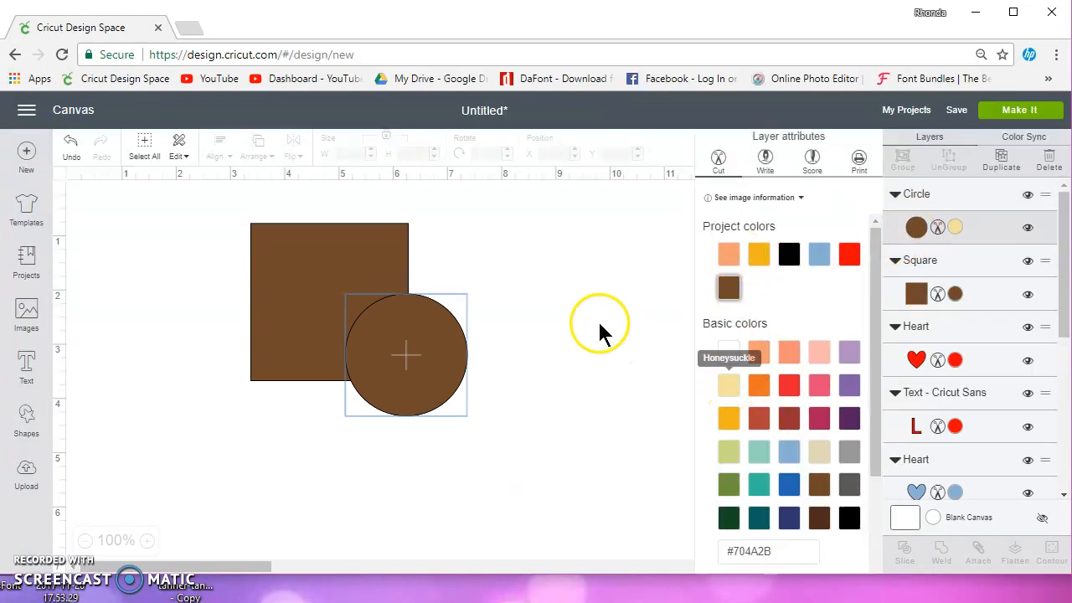
pyautogui.click(599, 323)
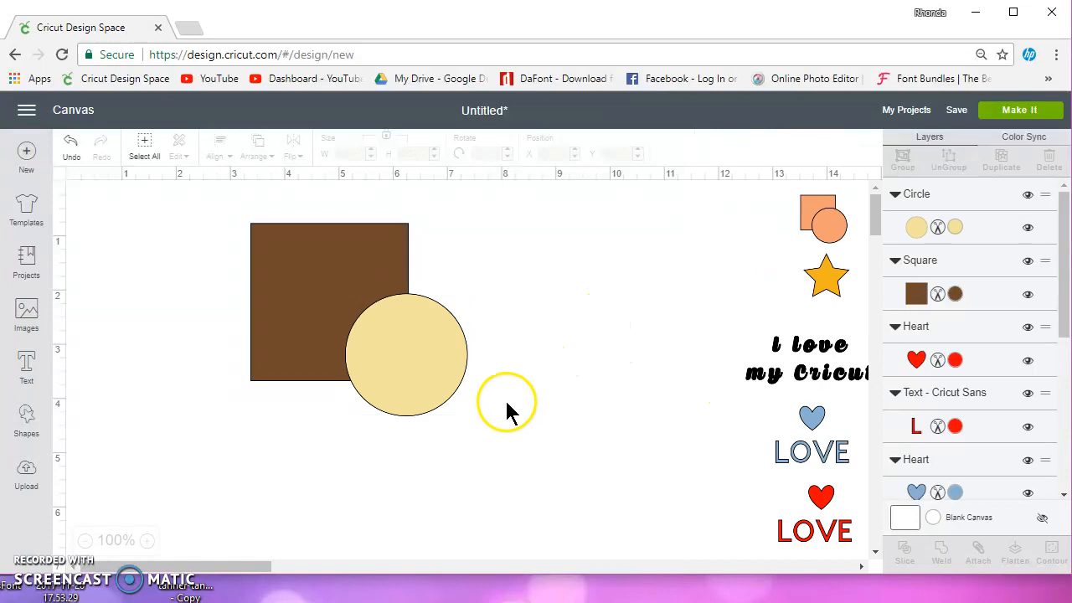
pyautogui.moveTo(450, 372); pyautogui.dragTo(376, 325)
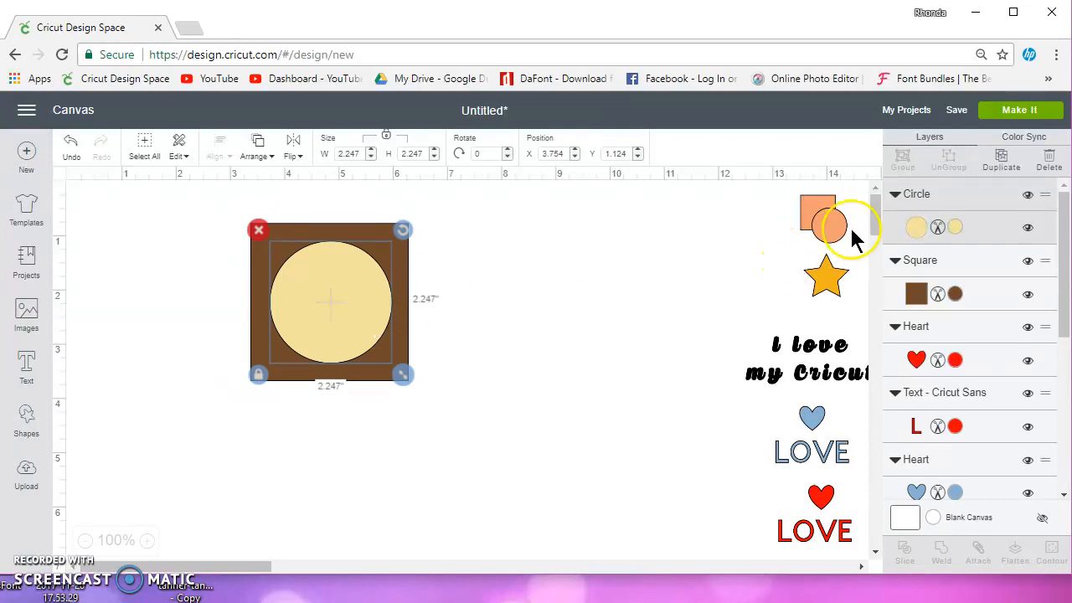
# Place the small orange circle in front at the center of the Honeysuckle circle, enlarged to about 0.9 inches.
pyautogui.moveTo(825, 223); pyautogui.dragTo(310, 297)
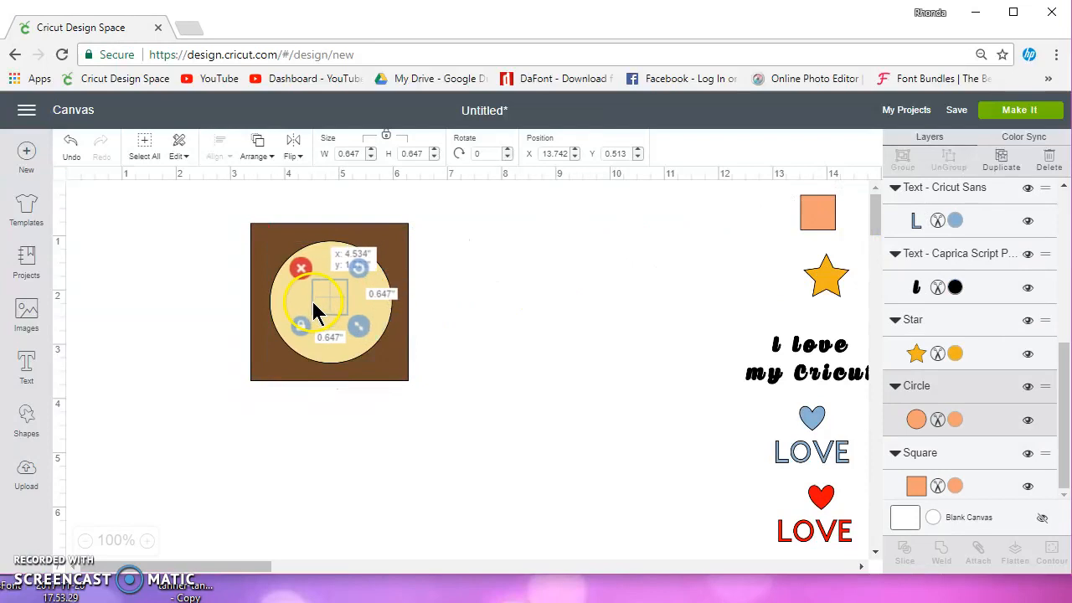
pyautogui.click(259, 155)
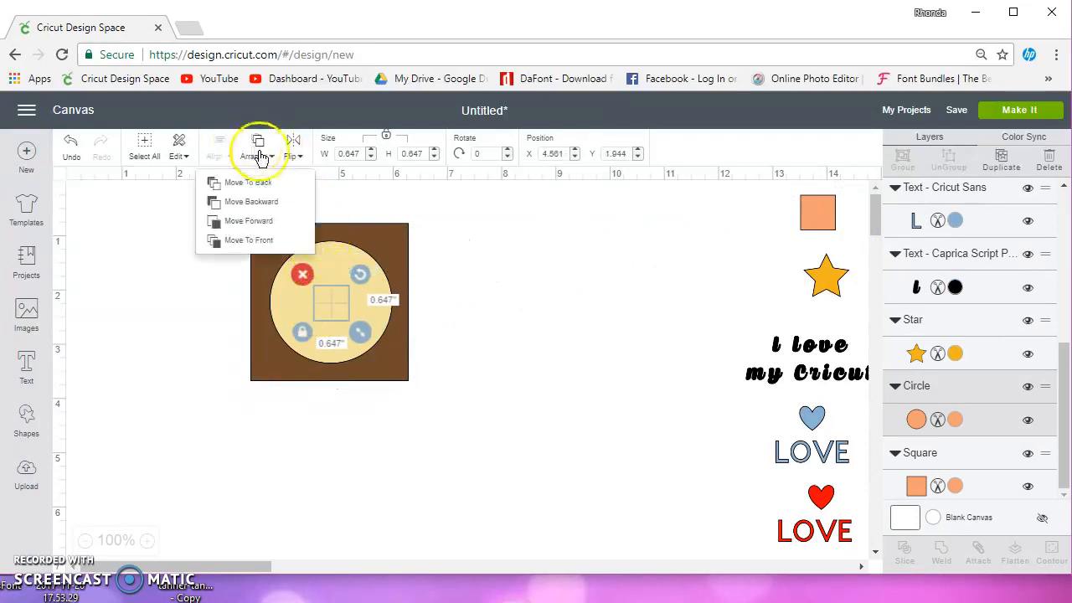
pyautogui.click(276, 239)
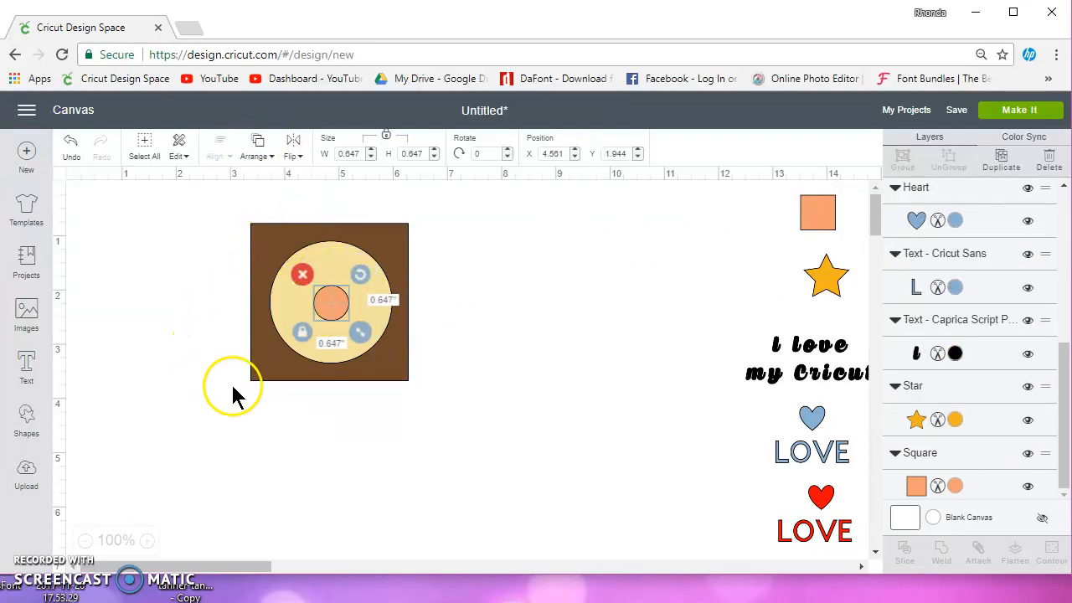
pyautogui.moveTo(364, 335); pyautogui.dragTo(345, 312)
pyautogui.moveTo(223, 203); pyautogui.dragTo(452, 402)
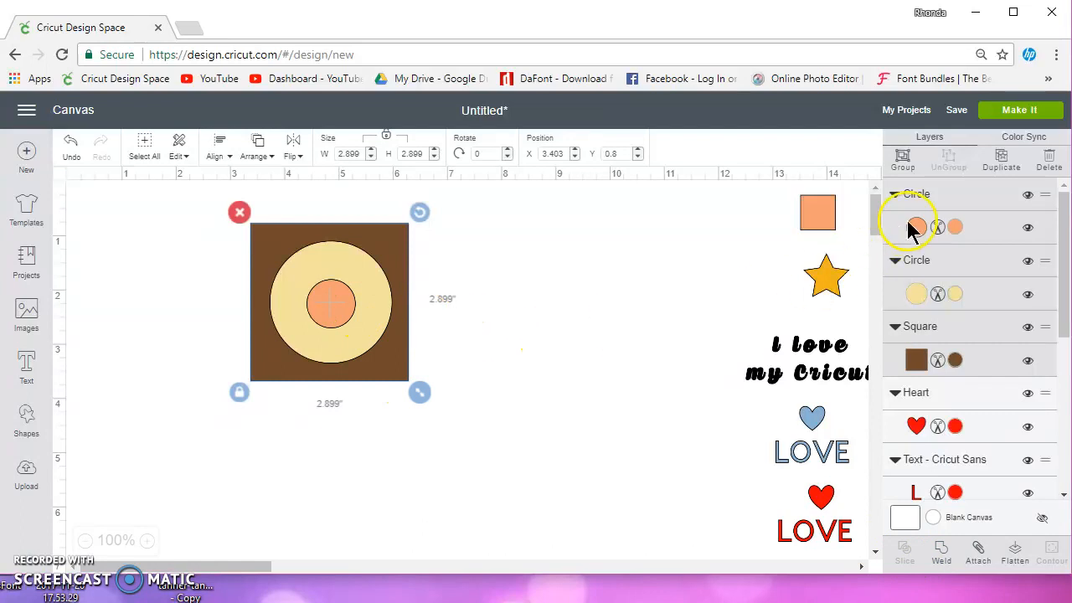
pyautogui.click(484, 313)
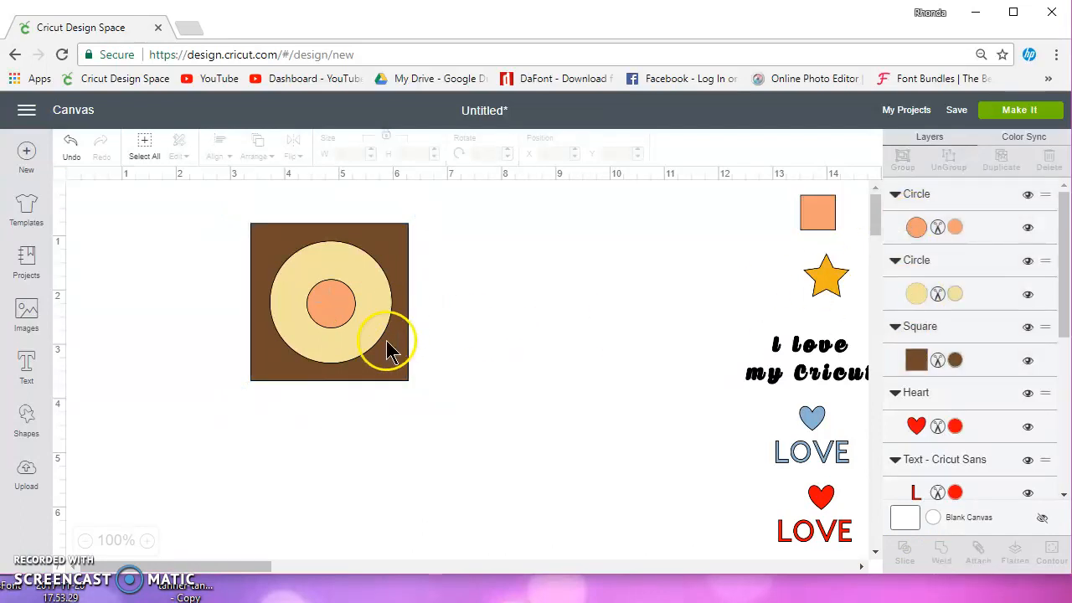
# Try welding the centered orange circle with the Honeysuckle circle, and undo the weld.
pyautogui.click(319, 300)
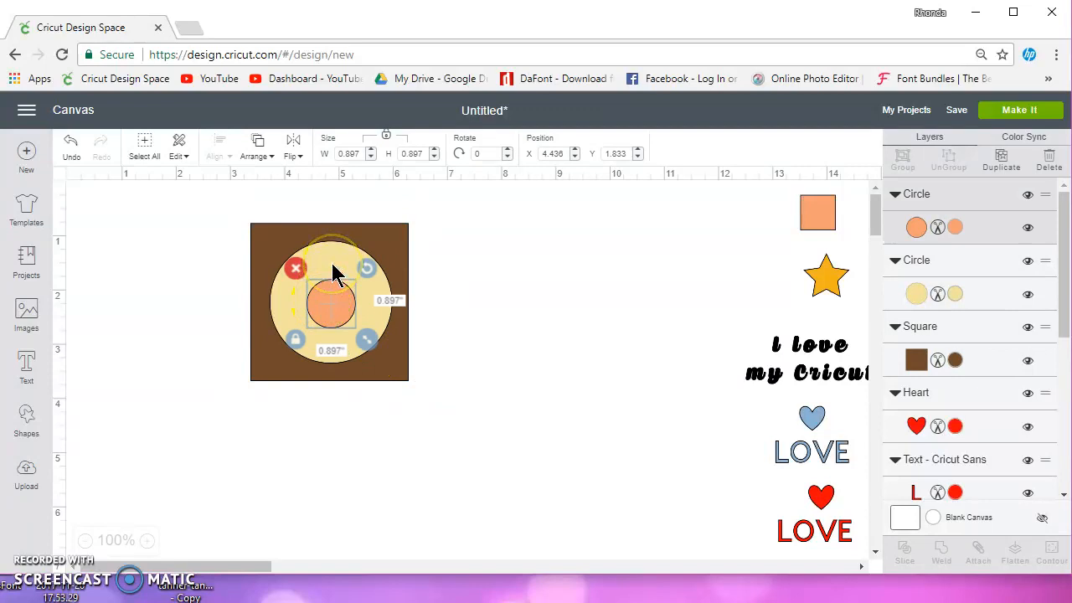
pyautogui.keyDown('shift'); pyautogui.click(333, 274); pyautogui.keyUp('shift')
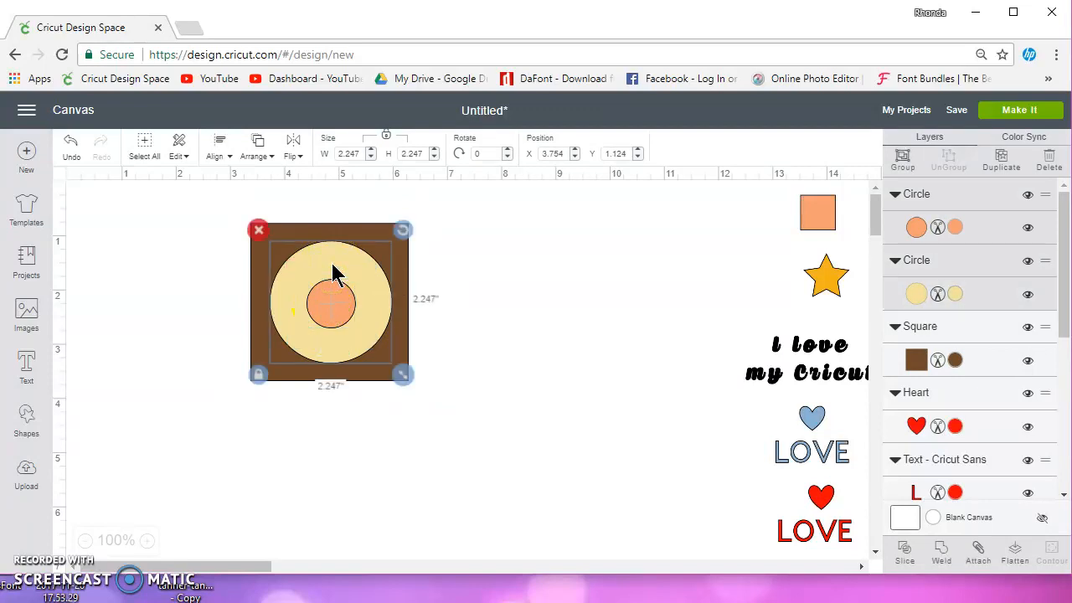
pyautogui.click(941, 551)
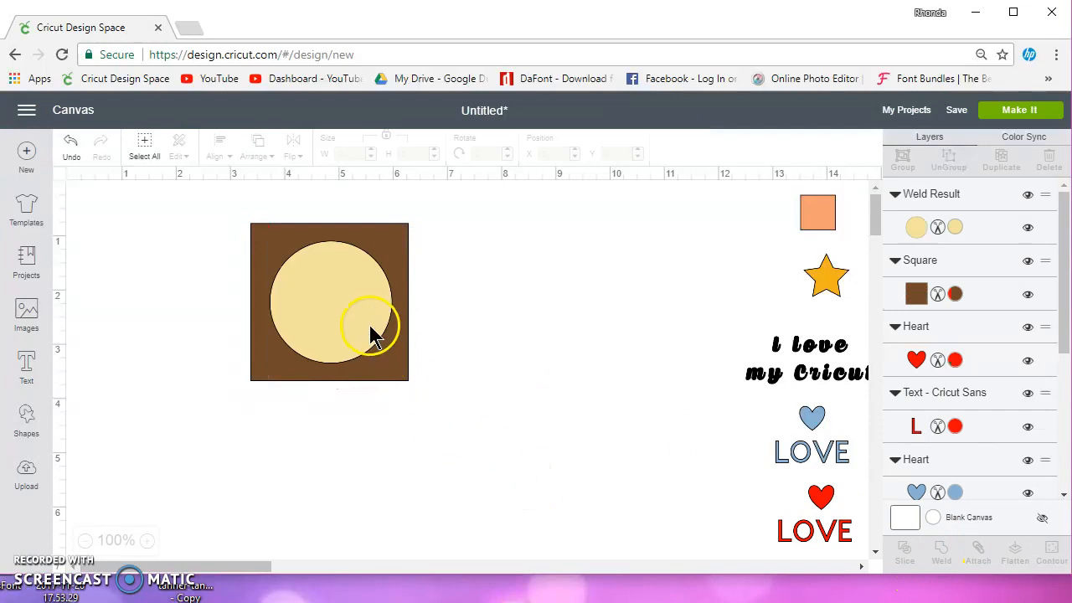
pyautogui.moveTo(372, 332)
pyautogui.mouseDown()
pyautogui.moveTo(575, 376)
pyautogui.moveTo(605, 366)
pyautogui.moveTo(354, 328)
pyautogui.moveTo(368, 345)
pyautogui.mouseUp()
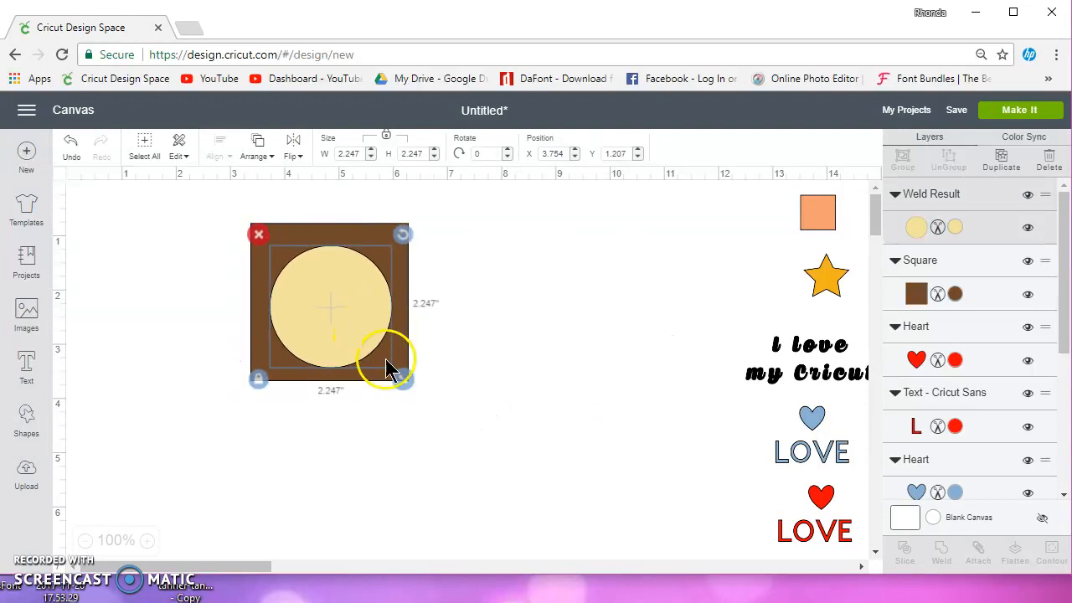
pyautogui.click(71, 145)
pyautogui.click(71, 144)
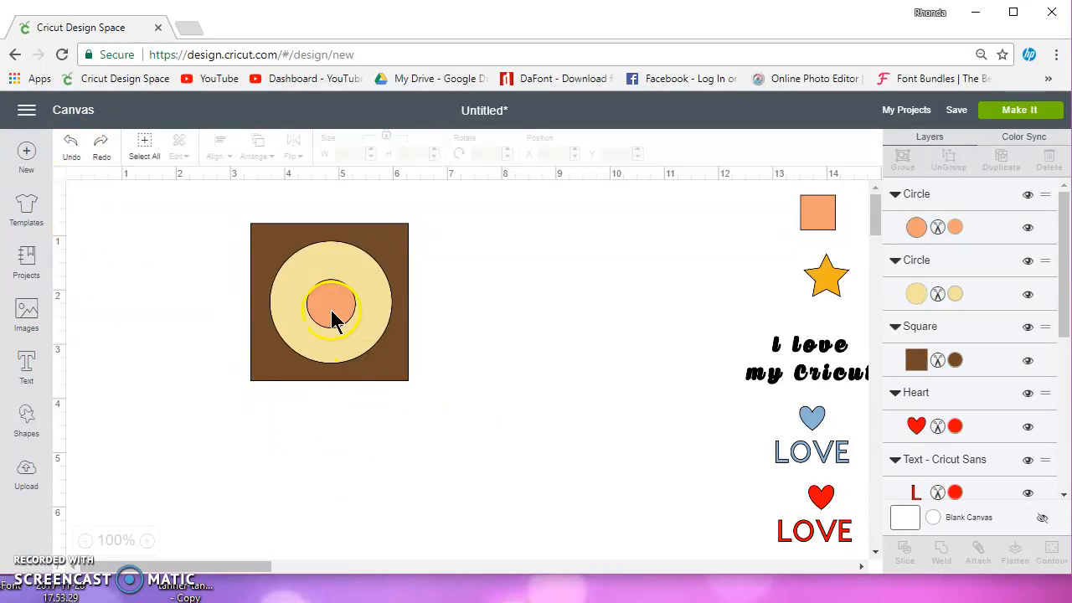
# Move the orange circle over the lower-right edge of the Honeysuckle circle and weld the two circles.
pyautogui.click(346, 312)
pyautogui.moveTo(347, 312); pyautogui.dragTo(390, 355)
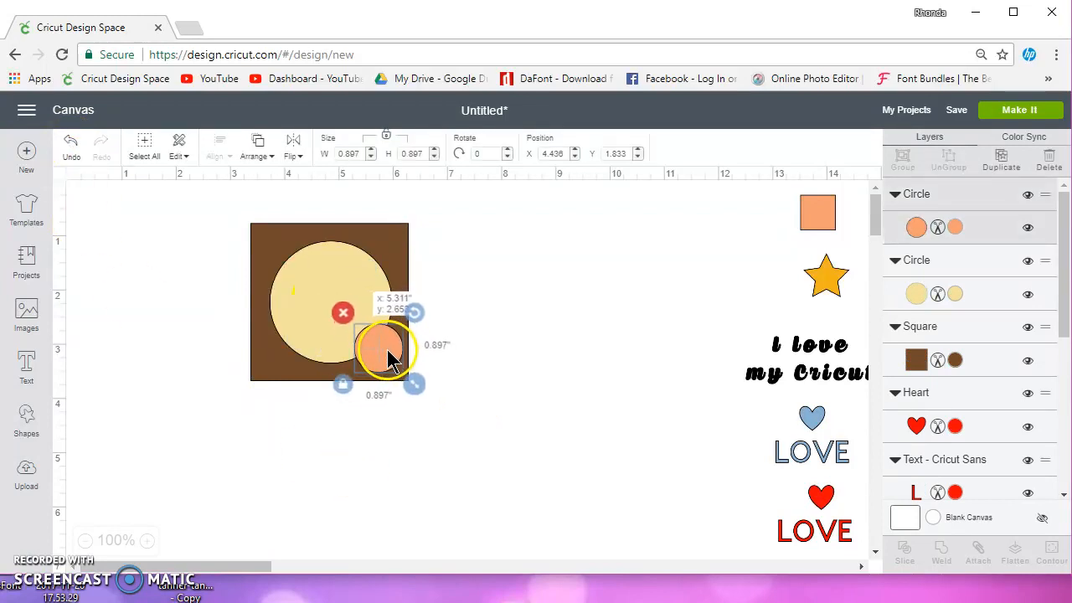
pyautogui.keyDown('shift'); pyautogui.click(317, 285); pyautogui.keyUp('shift')
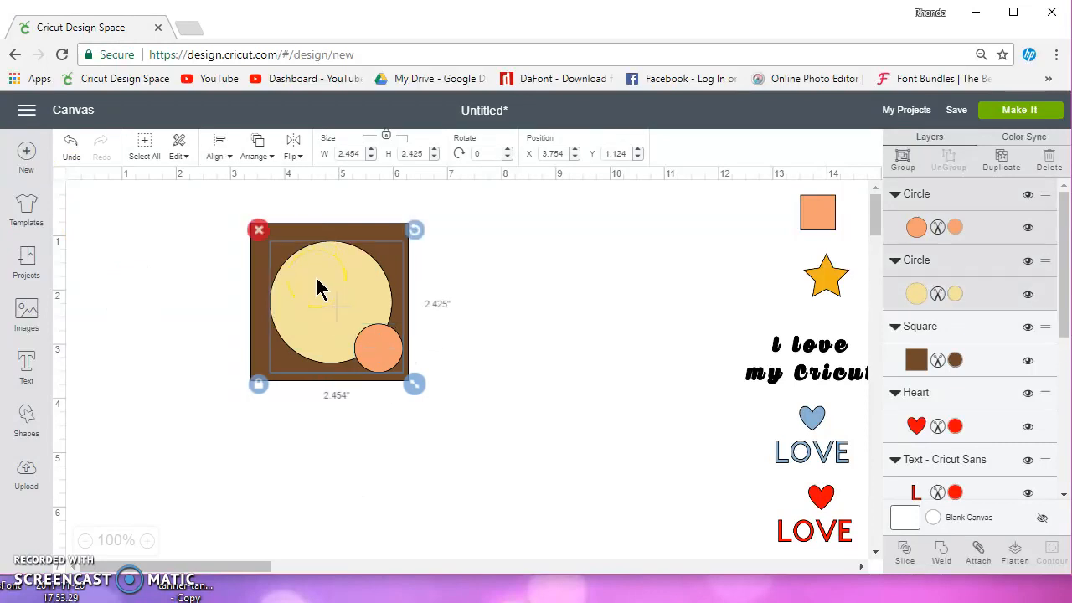
pyautogui.click(942, 557)
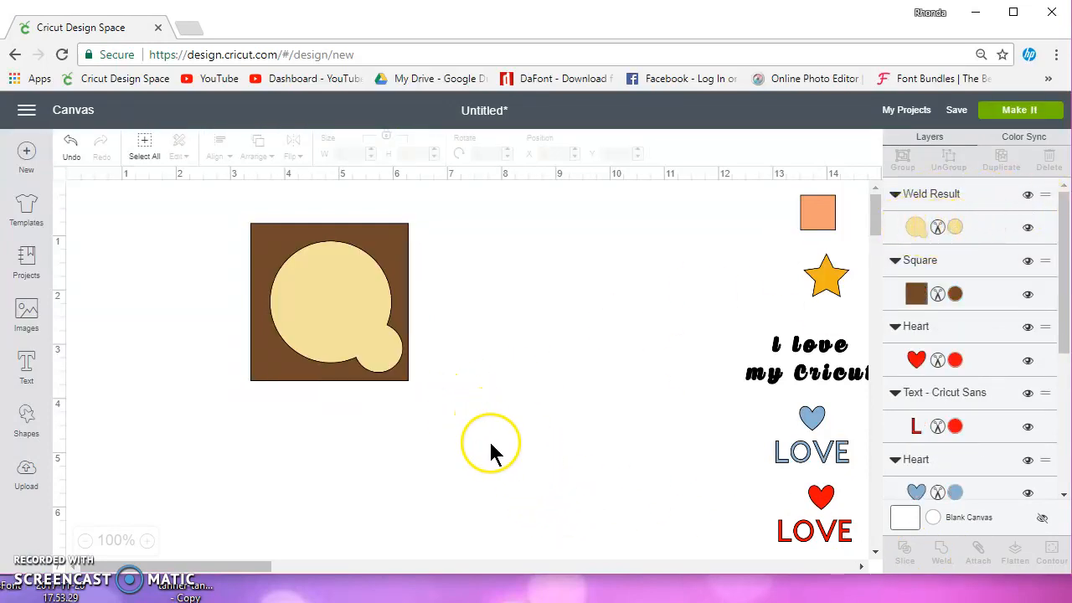
# Slice the welded circles out of the brown square and pull the resulting pieces apart.
pyautogui.moveTo(360, 323)
pyautogui.mouseDown()
pyautogui.moveTo(358, 430)
pyautogui.moveTo(355, 308)
pyautogui.mouseUp()
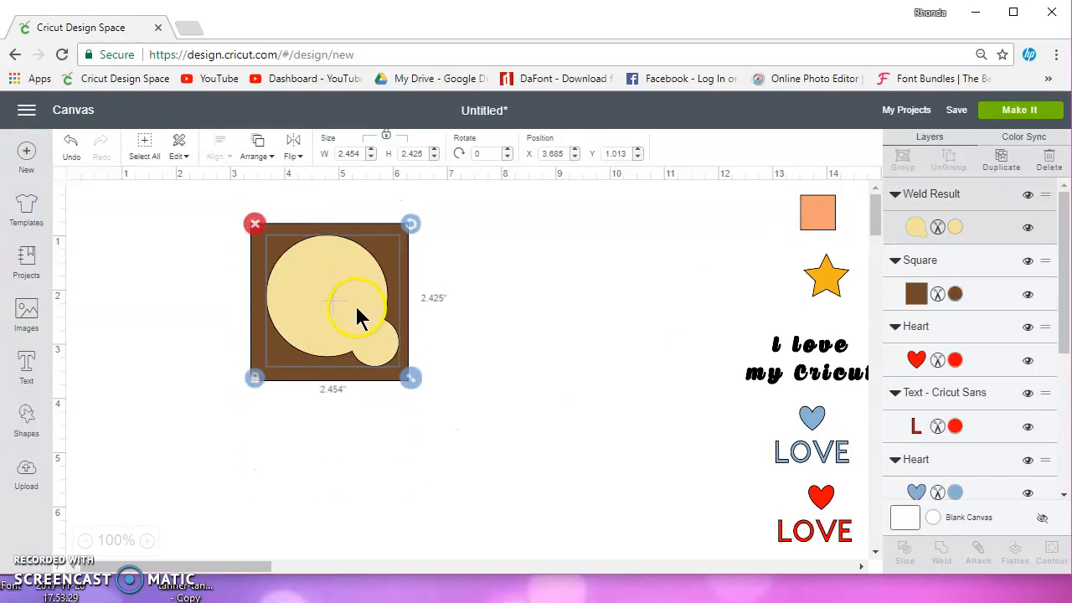
pyautogui.moveTo(444, 415); pyautogui.dragTo(215, 203)
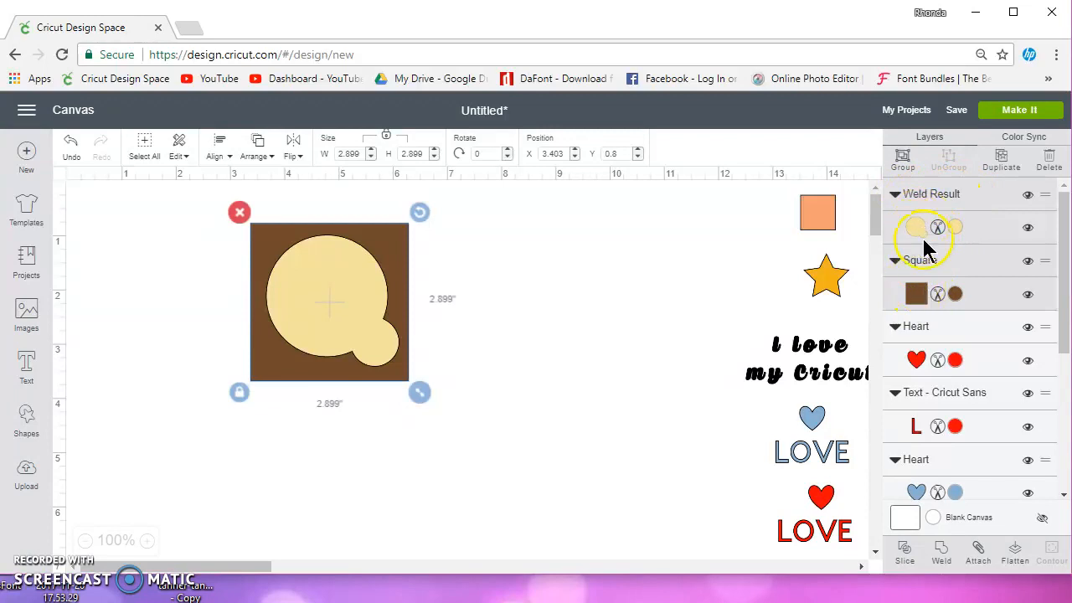
pyautogui.click(904, 553)
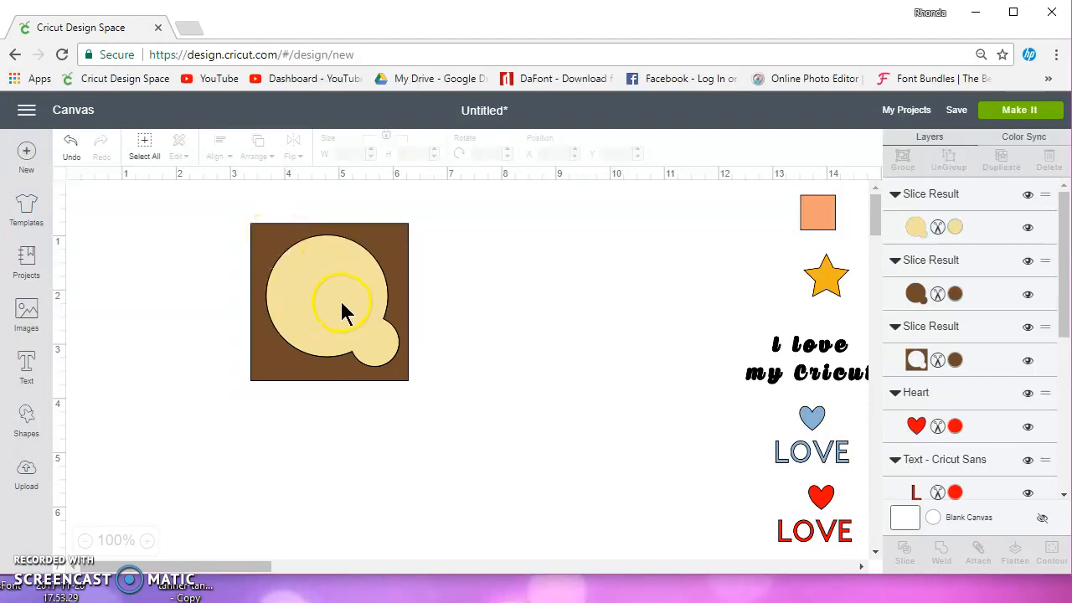
pyautogui.moveTo(339, 308); pyautogui.dragTo(554, 355)
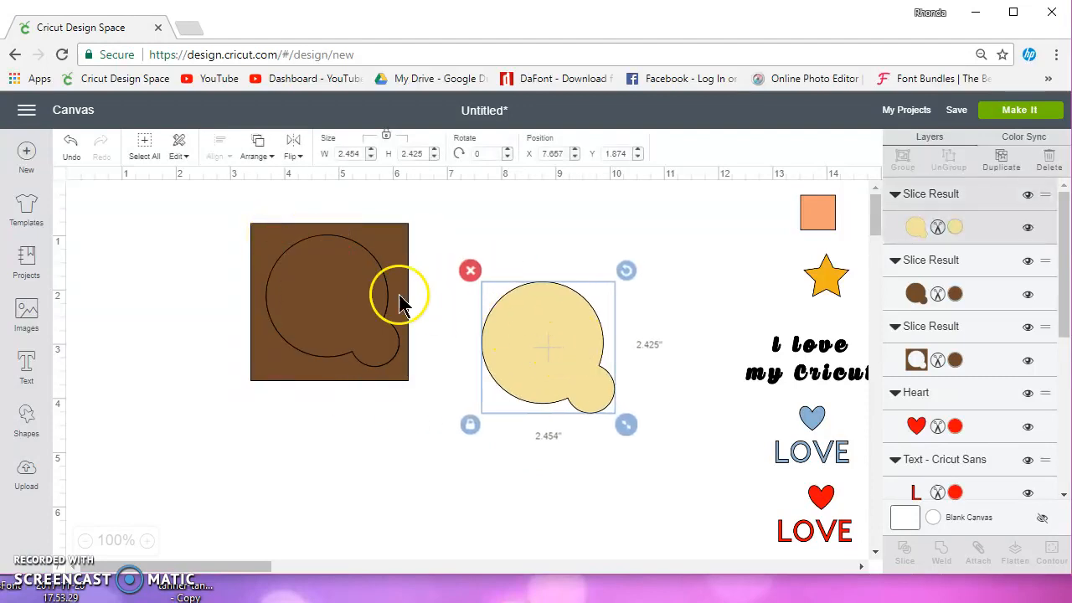
pyautogui.moveTo(410, 322); pyautogui.dragTo(573, 362)
pyautogui.moveTo(401, 239); pyautogui.dragTo(388, 278)
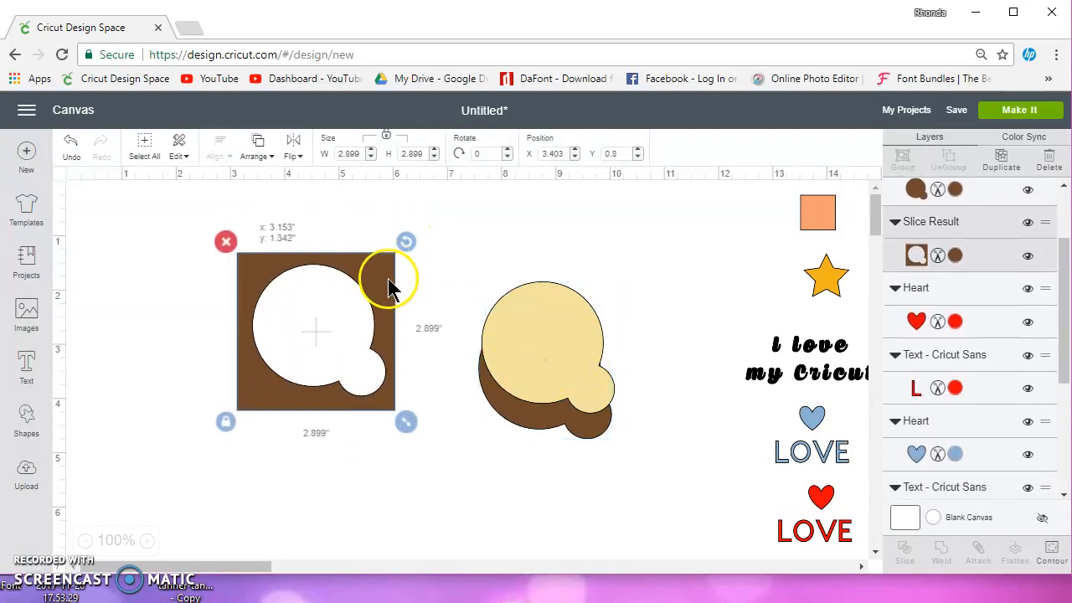
# Undo the slice and the moves of the pieces, and select the welded circles.
pyautogui.click(71, 144)
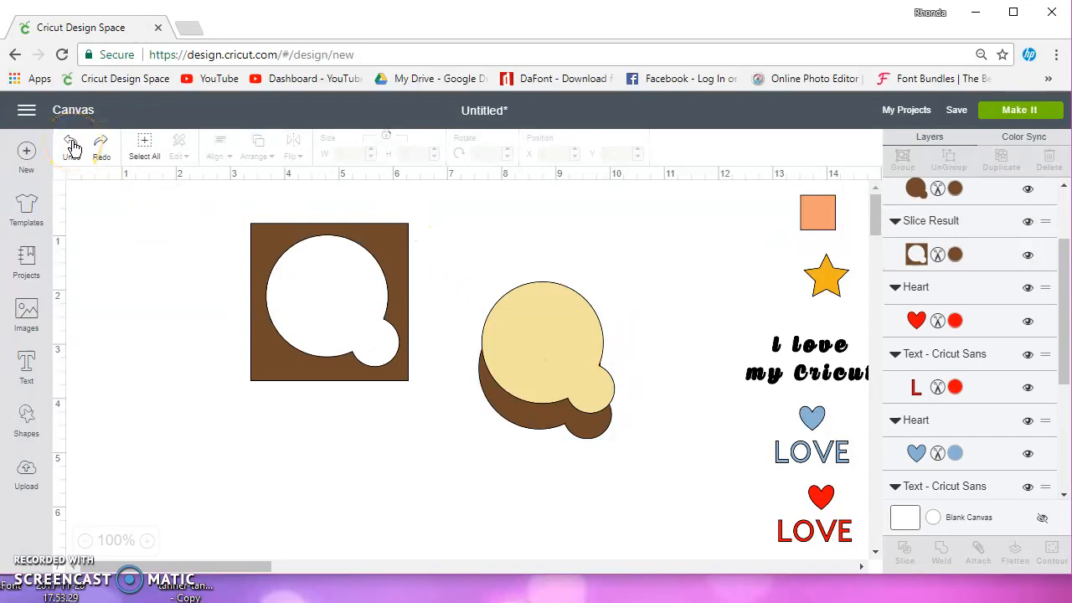
pyautogui.click(72, 146)
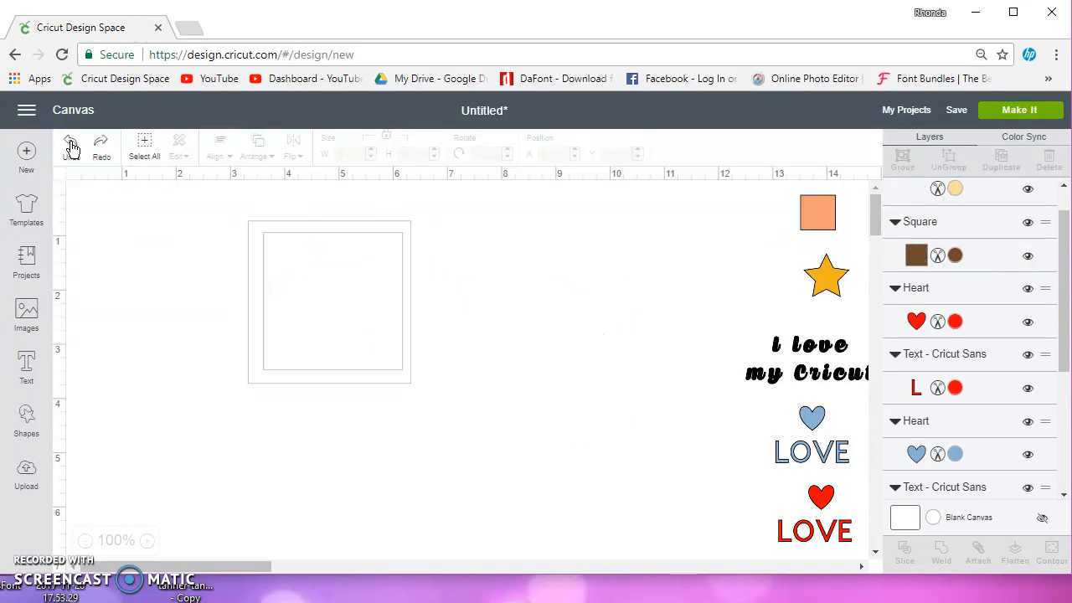
pyautogui.click(74, 152)
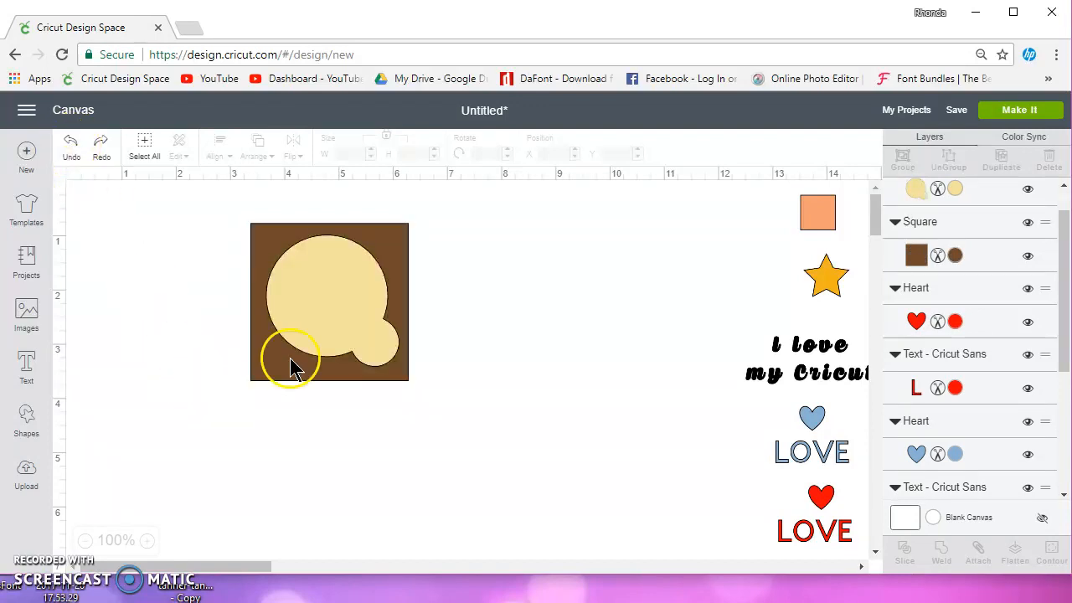
pyautogui.click(331, 308)
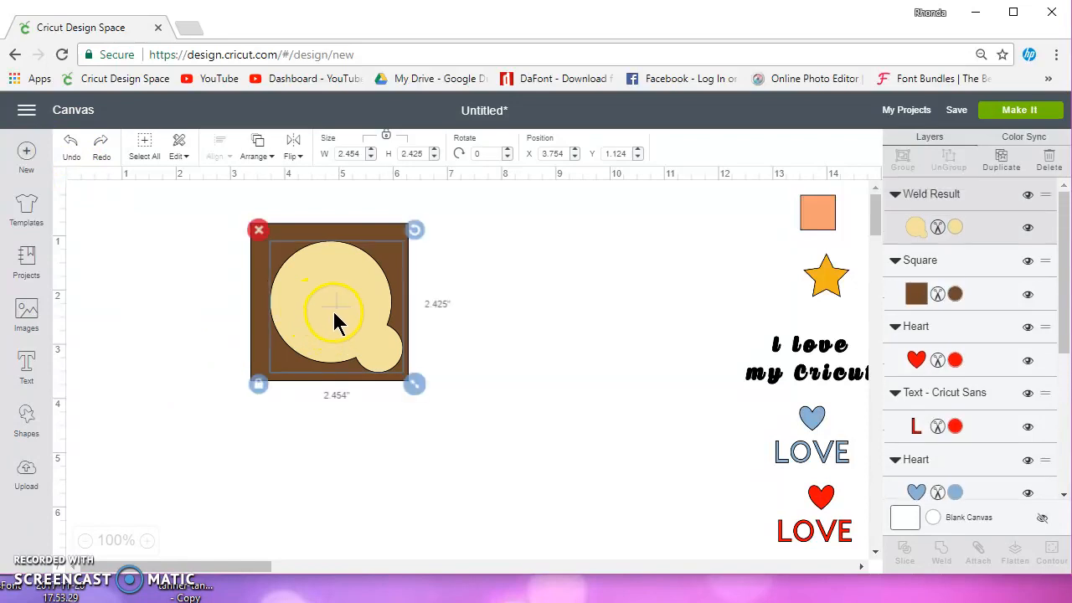
# Move the welded circles off the brown square and delete them.
pyautogui.moveTo(332, 324); pyautogui.dragTo(564, 305)
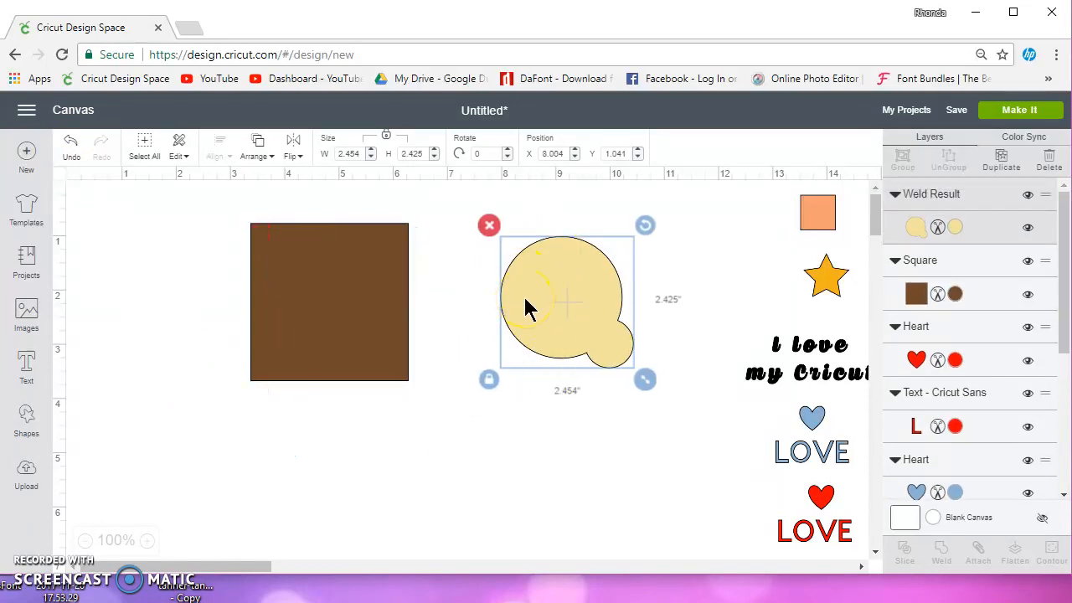
pyautogui.click(493, 226)
# Enlarge the orange square to about 2.744 by 2.744 inches, bring it to the front and overlap the brown square's lower-right corner.
pyautogui.moveTo(821, 215); pyautogui.dragTo(525, 430)
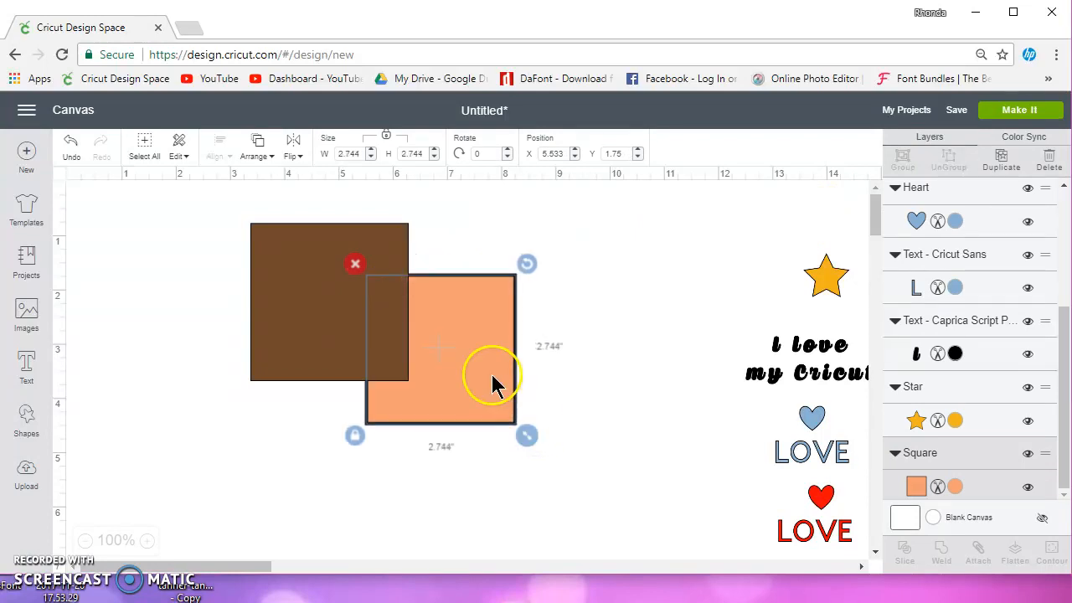
pyautogui.click(257, 142)
pyautogui.click(268, 240)
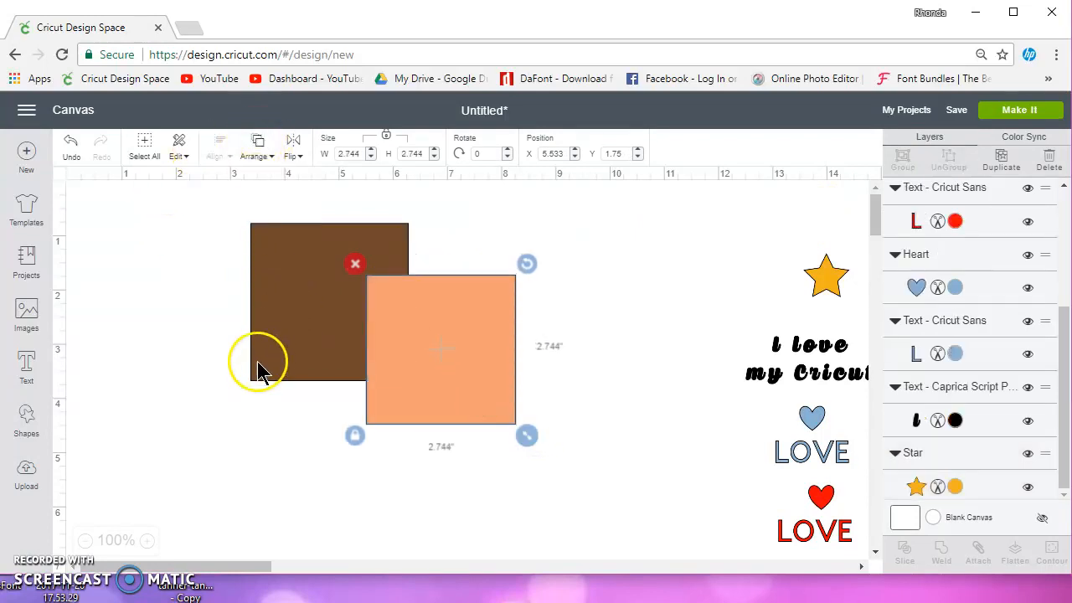
pyautogui.moveTo(480, 314); pyautogui.dragTo(370, 320)
# Slice the overlapping orange and brown squares, pull the L-shaped brown piece aside and delete all the resulting pieces.
pyautogui.moveTo(215, 201); pyautogui.dragTo(493, 497)
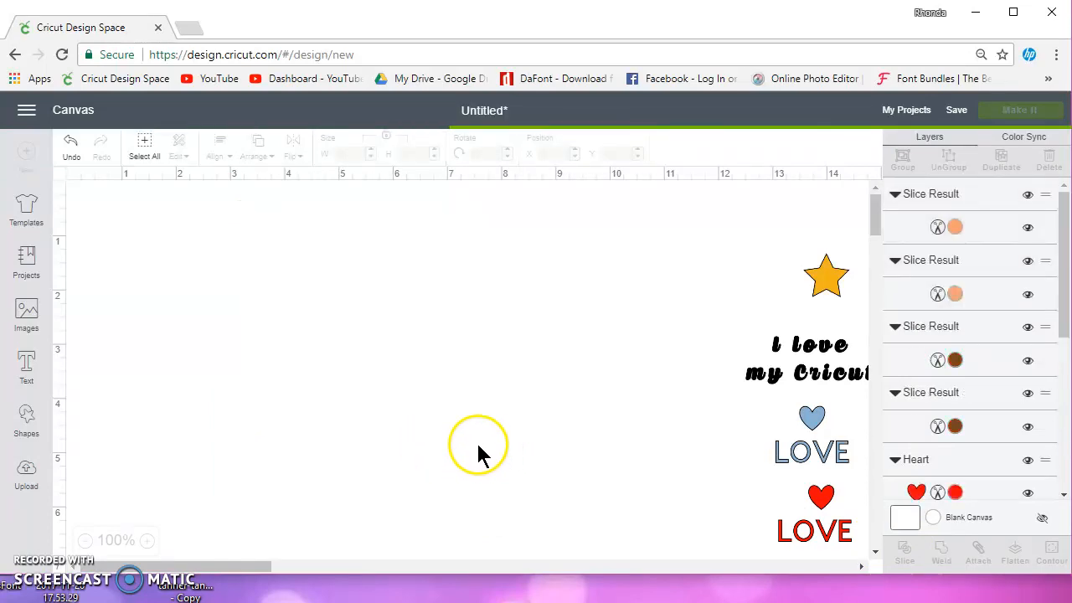
pyautogui.moveTo(281, 248); pyautogui.dragTo(157, 268)
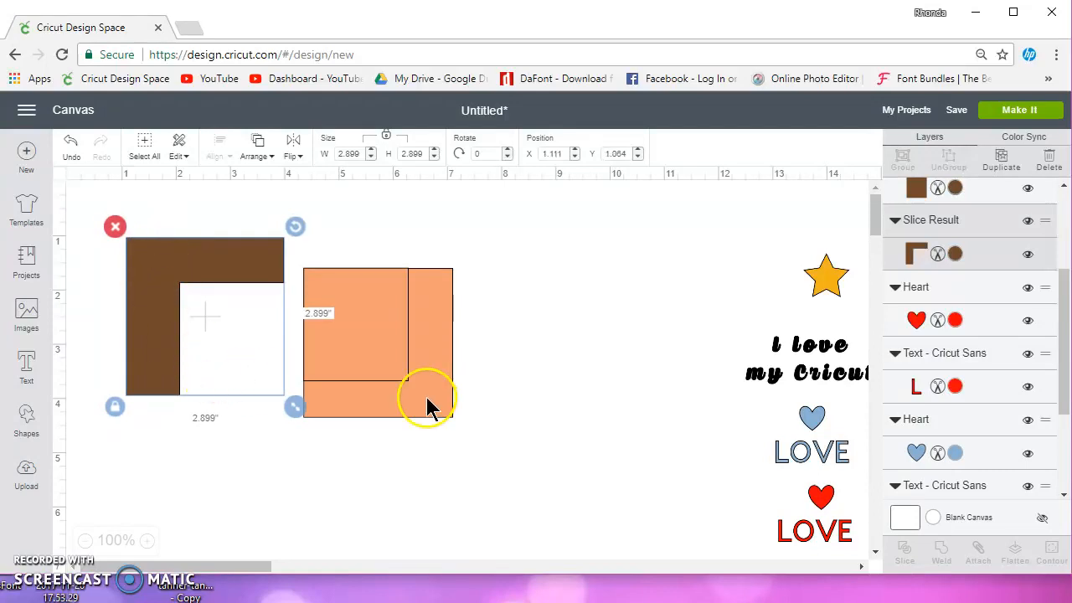
pyautogui.moveTo(484, 444); pyautogui.dragTo(137, 227)
pyautogui.click(114, 225)
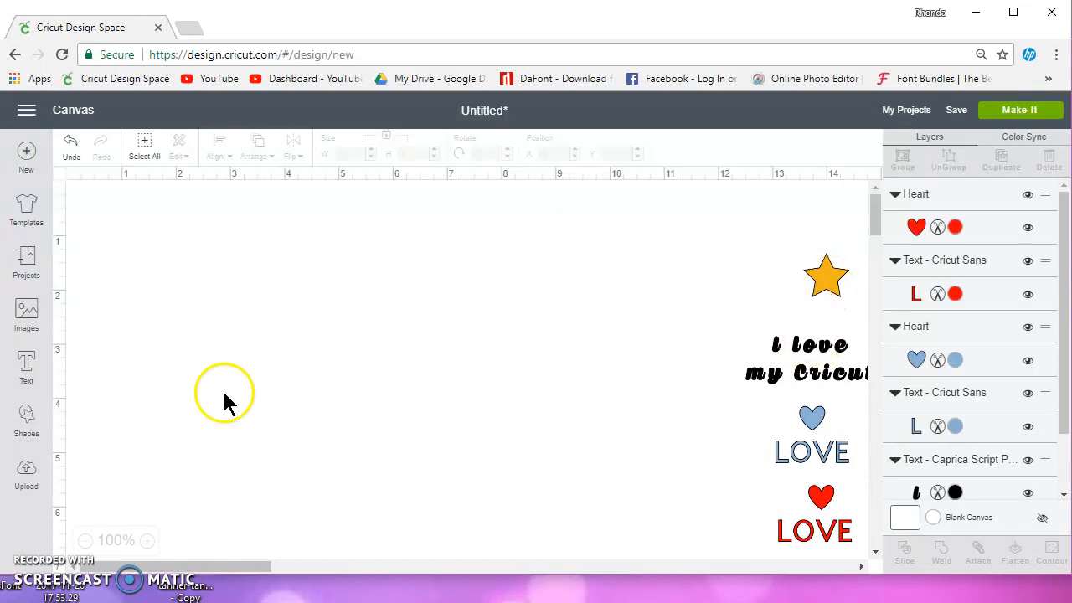
# Insert a new square and stretch it with unlocked proportions into a rectangle of about 7.611 by 3.986 inches.
pyautogui.click(28, 416)
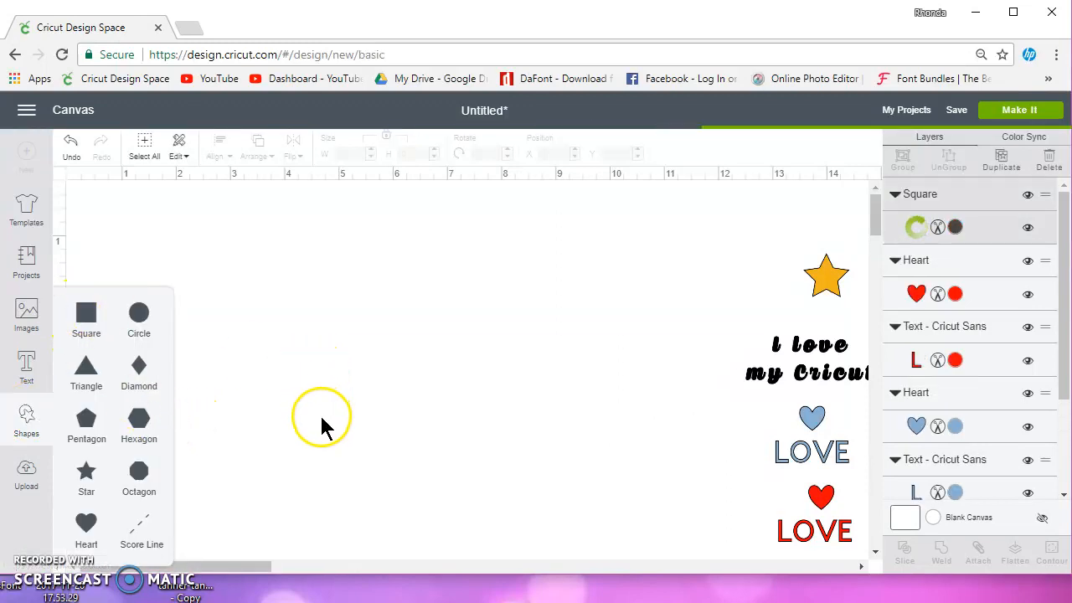
pyautogui.moveTo(271, 409); pyautogui.dragTo(337, 360)
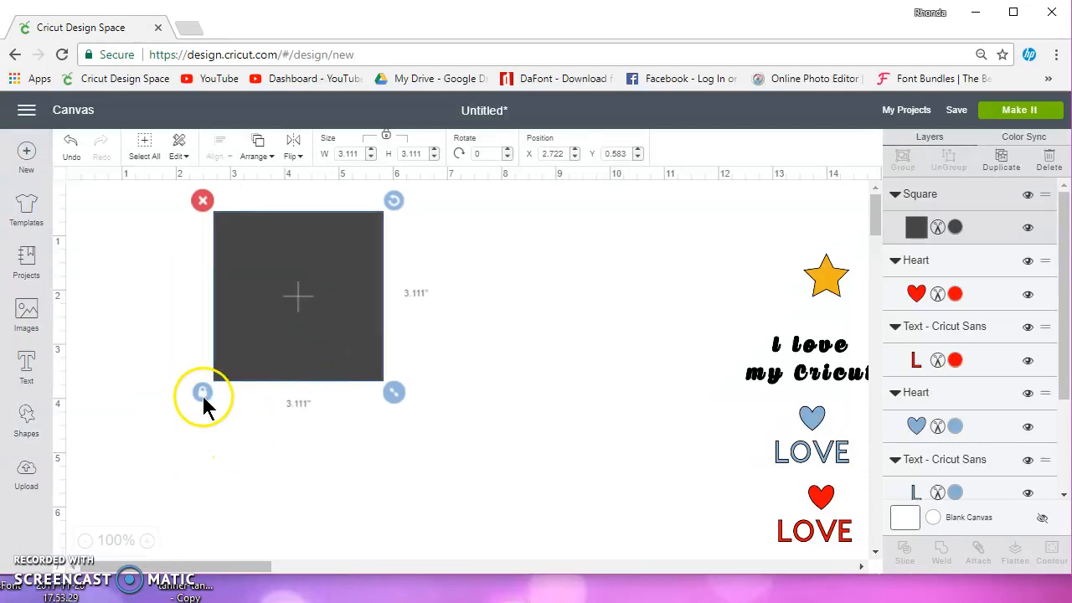
pyautogui.moveTo(394, 392); pyautogui.dragTo(639, 442)
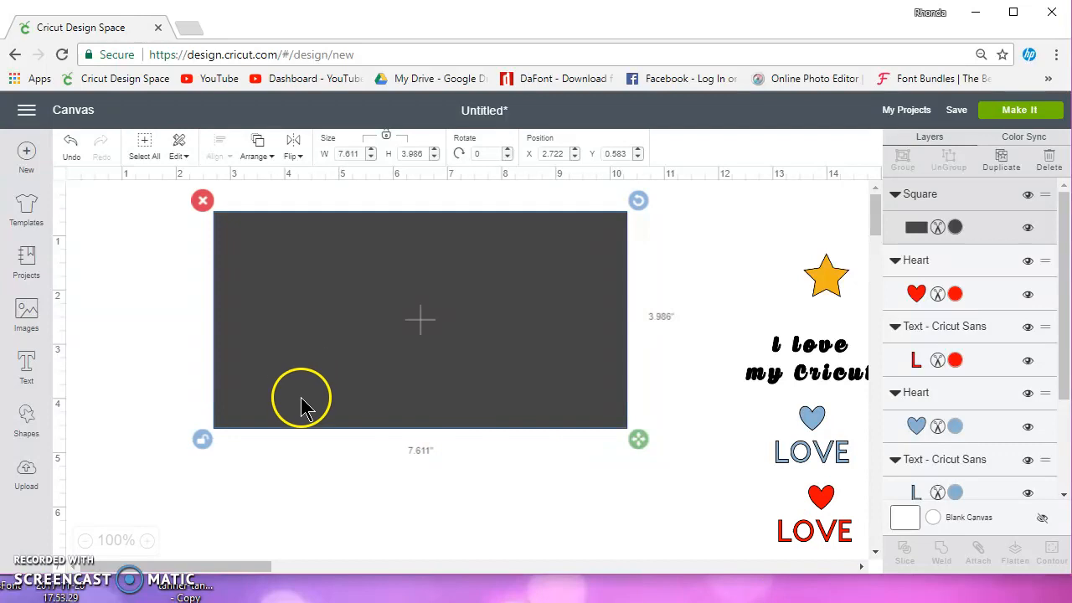
# Duplicate the red LOVE text, move one copy onto the gray rectangle and enlarge it to about 3.96 by 1.25 inches.
pyautogui.click(768, 521)
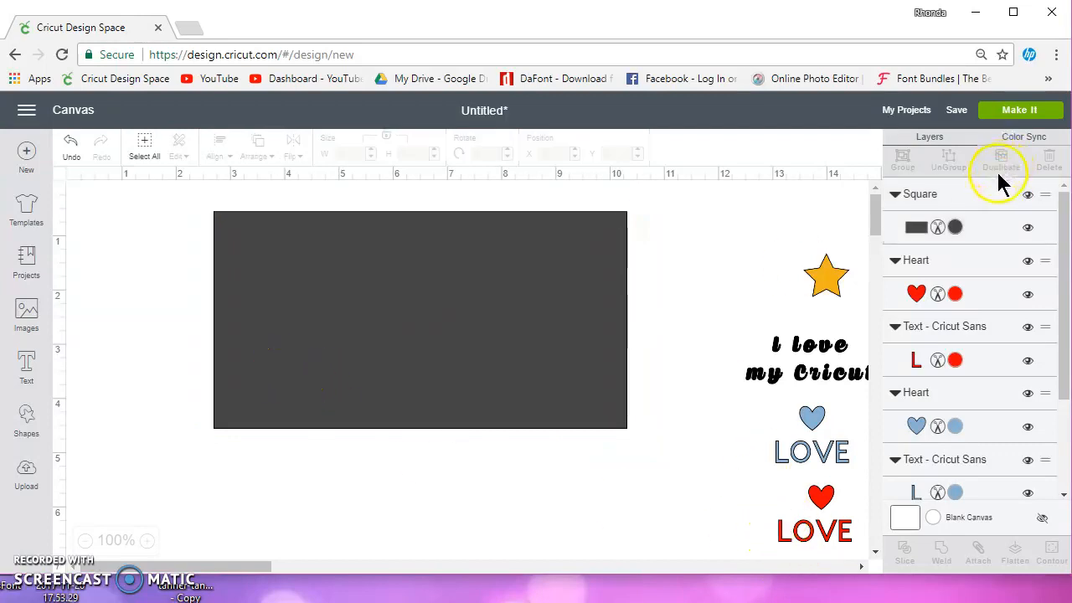
pyautogui.click(818, 529)
pyautogui.click(1007, 167)
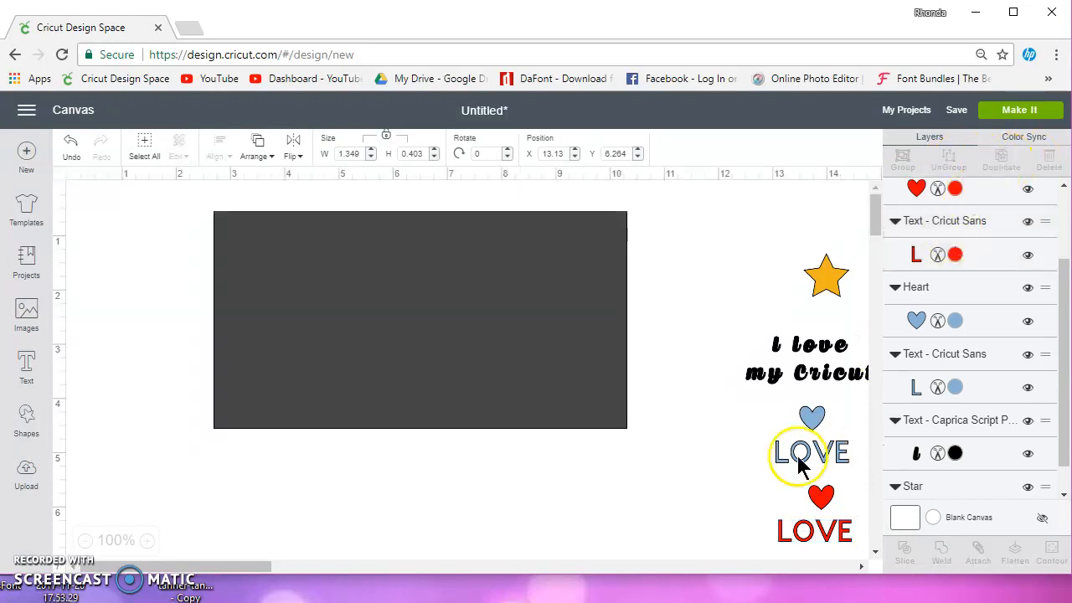
pyautogui.moveTo(833, 540); pyautogui.dragTo(408, 293)
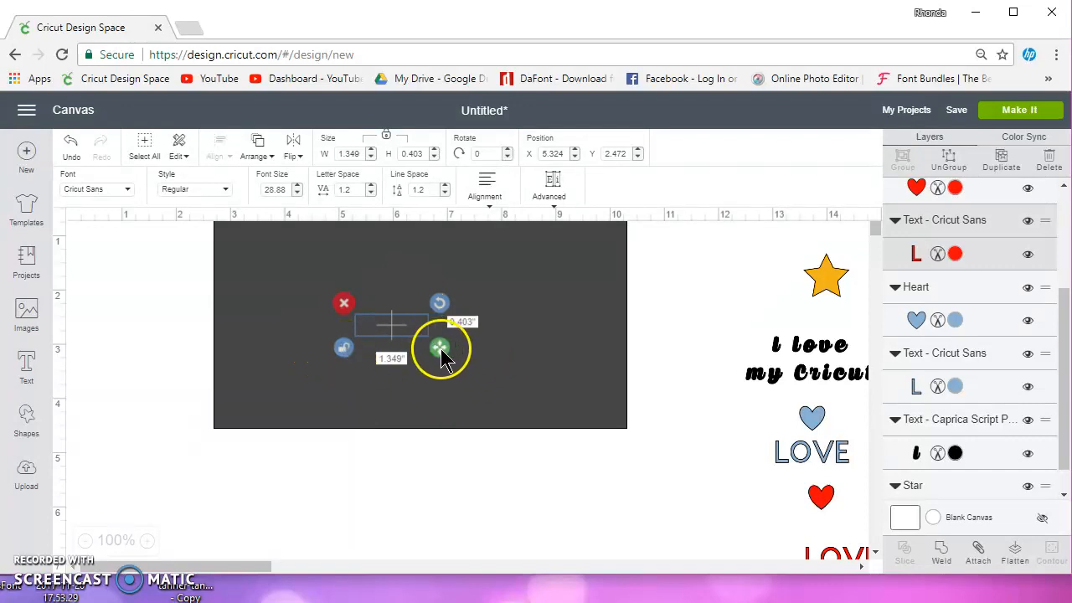
pyautogui.moveTo(441, 356); pyautogui.dragTo(578, 390)
# Send the gray rectangle to the back and center the red LOVE text on it.
pyautogui.moveTo(453, 315); pyautogui.dragTo(500, 362)
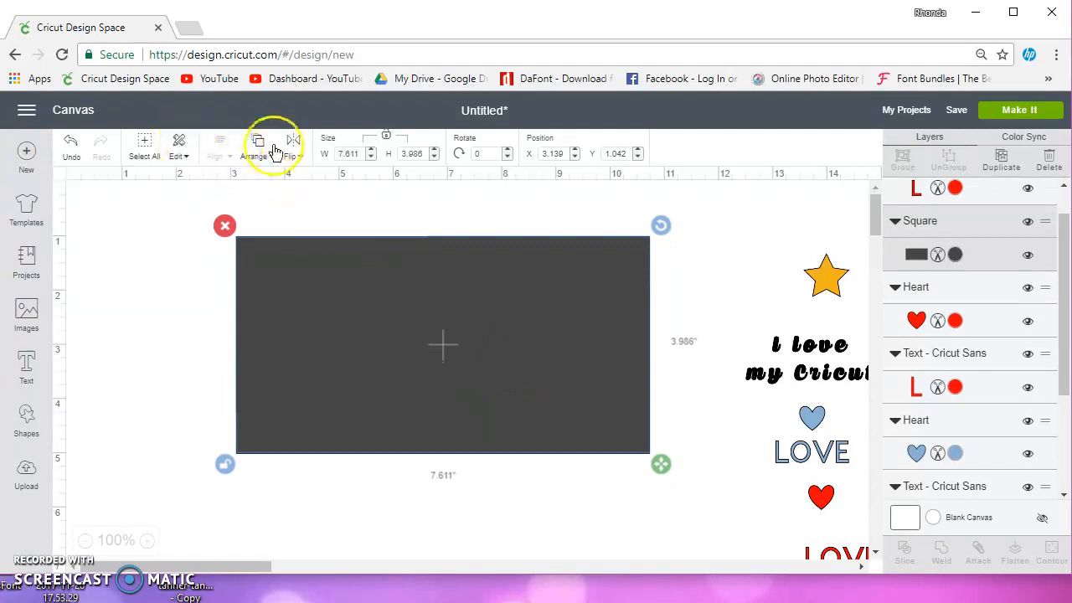
pyautogui.click(257, 144)
pyautogui.click(261, 181)
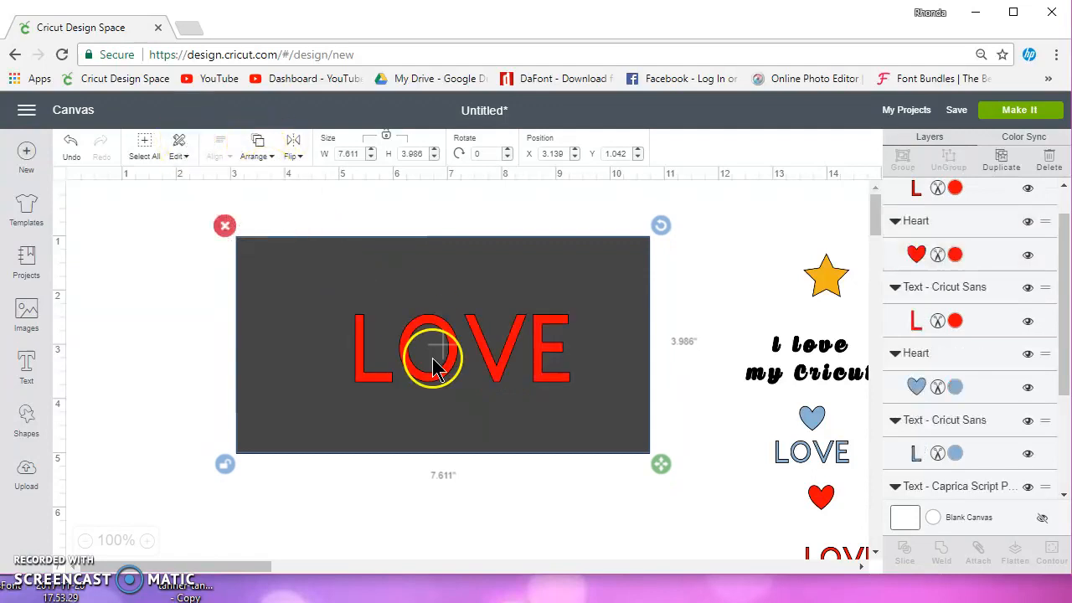
pyautogui.moveTo(444, 323); pyautogui.dragTo(414, 325)
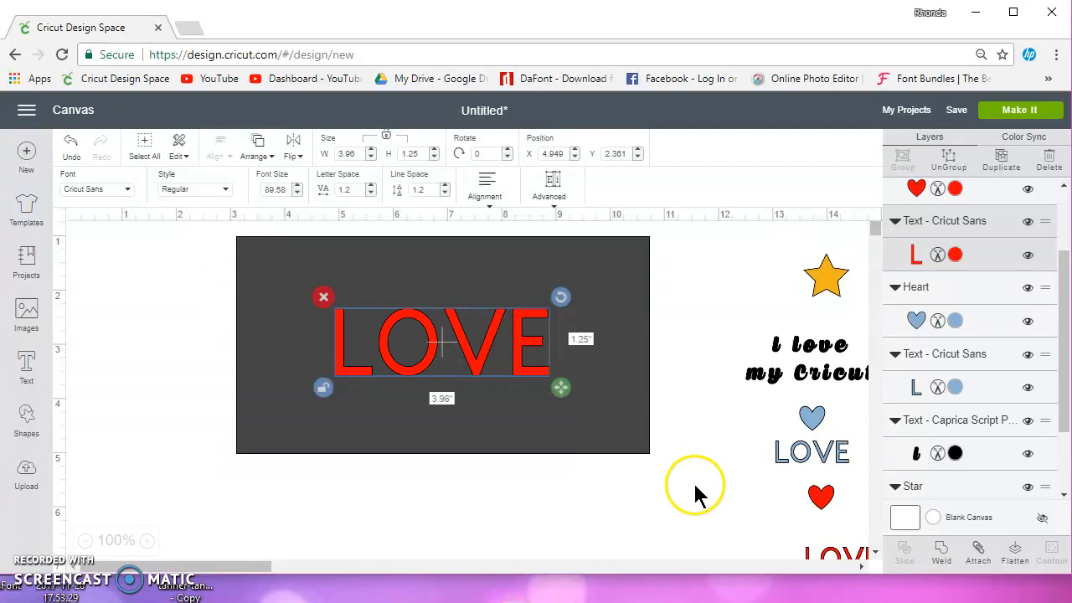
pyautogui.moveTo(479, 374); pyautogui.dragTo(471, 376)
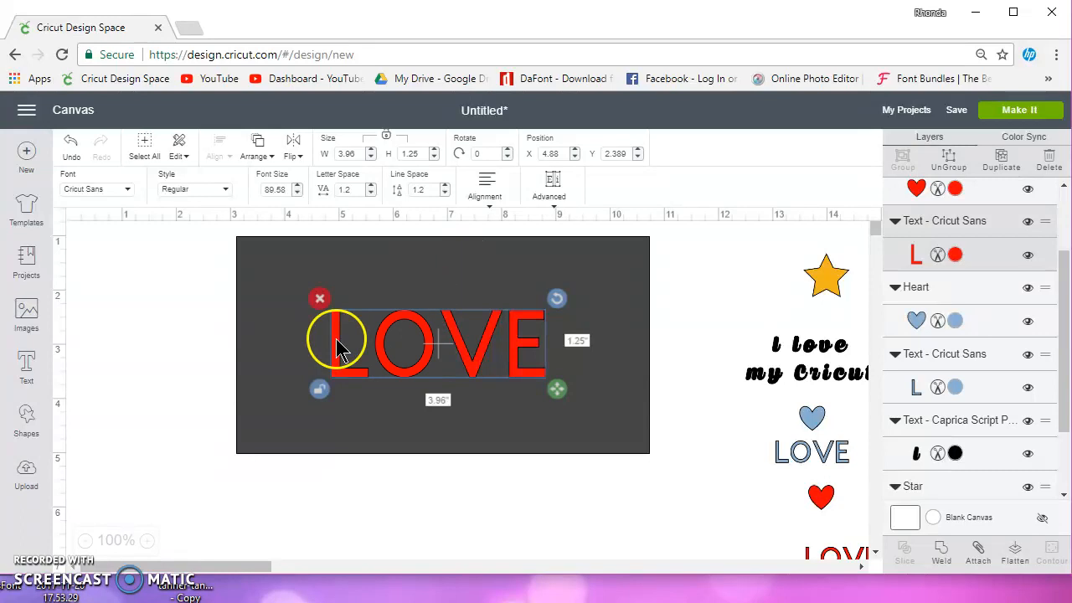
# Try attaching the LOVE text to the gray rectangle with a preview of the second cutting mat, and undo the attachment.
pyautogui.moveTo(210, 230); pyautogui.dragTo(680, 476)
pyautogui.click(977, 551)
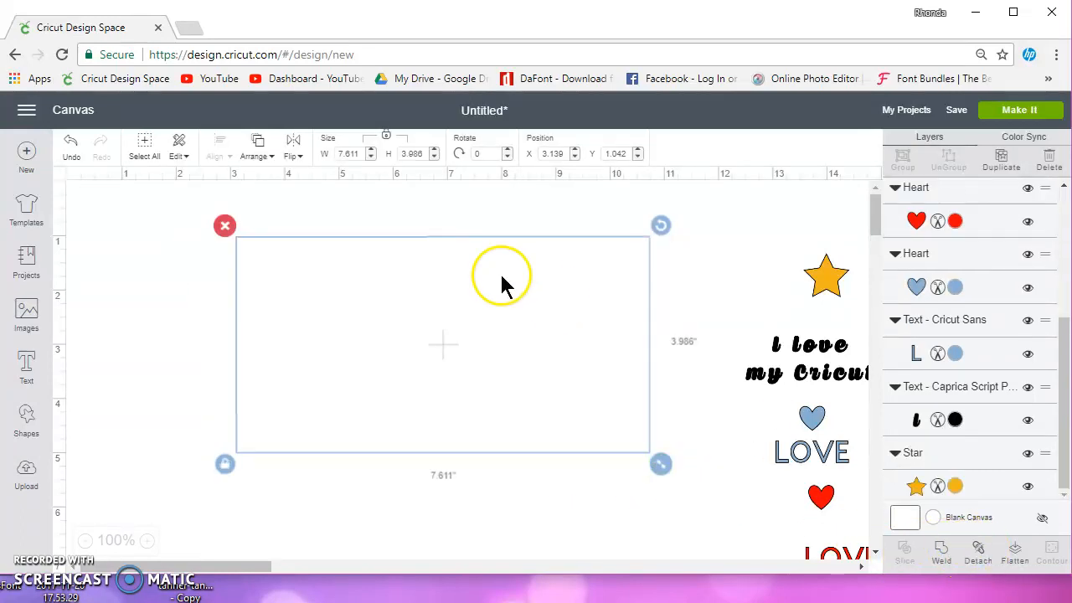
pyautogui.click(1014, 113)
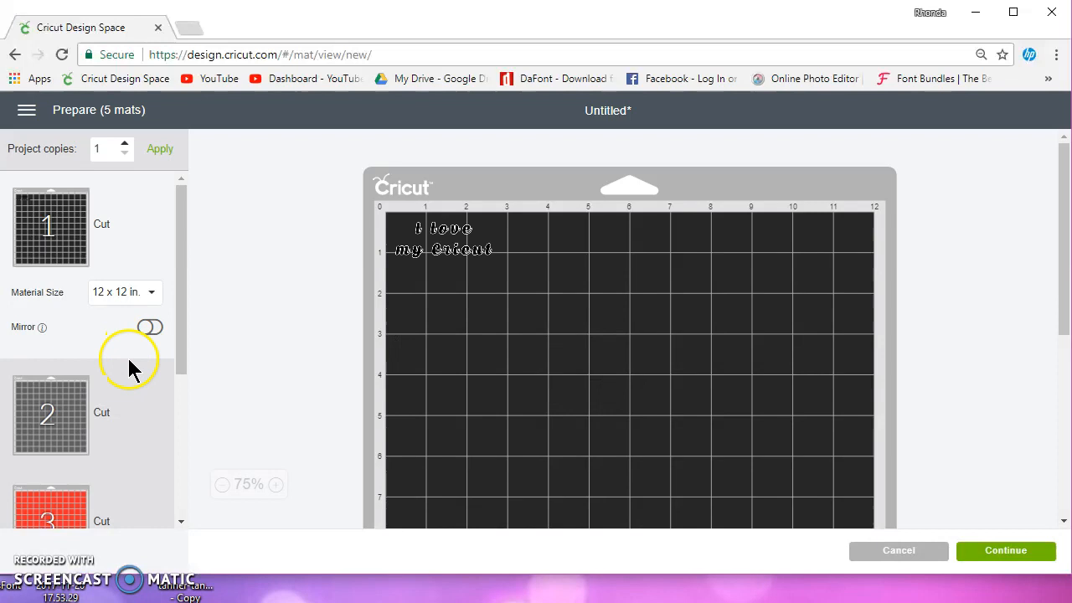
pyautogui.click(48, 410)
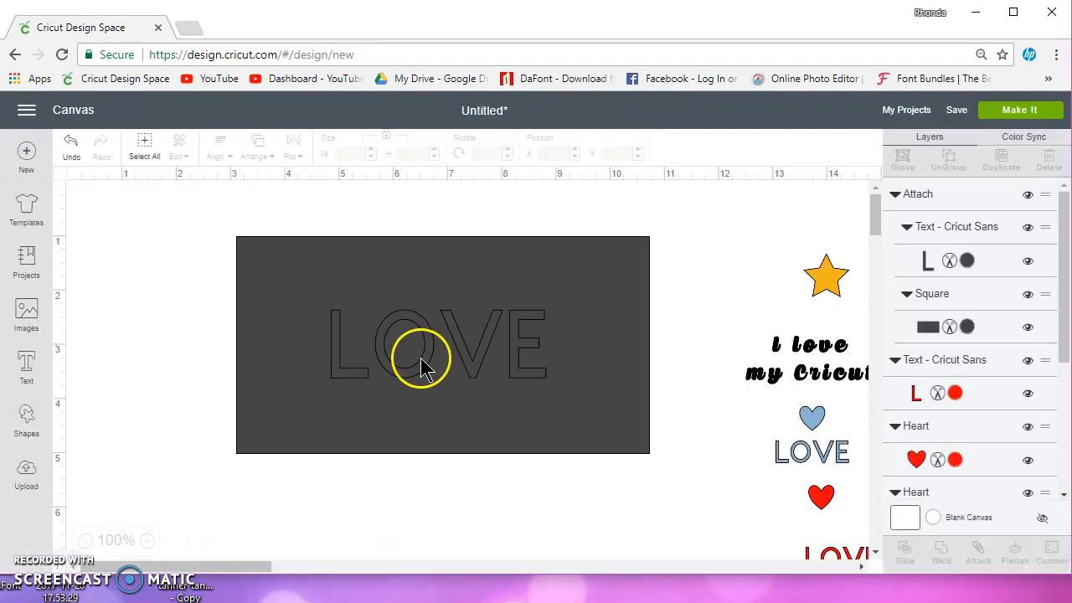
pyautogui.click(71, 144)
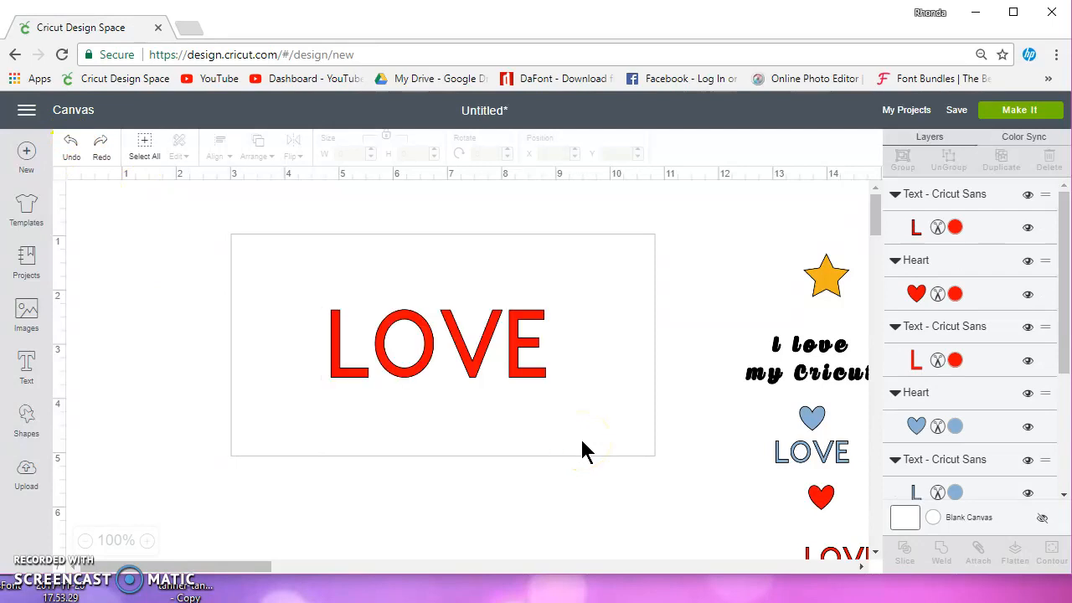
# Move the LOVE text to the rectangle's lower-right area and arrange three copies of the gold star along its left side.
pyautogui.moveTo(523, 377); pyautogui.dragTo(589, 427)
pyautogui.moveTo(826, 275); pyautogui.dragTo(287, 281)
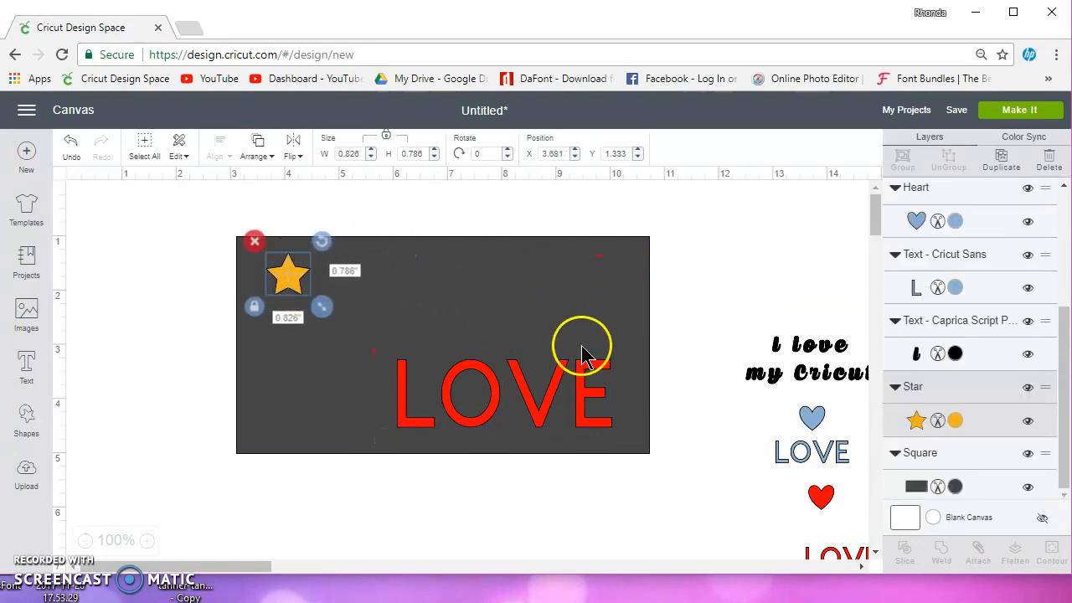
pyautogui.click(1001, 160)
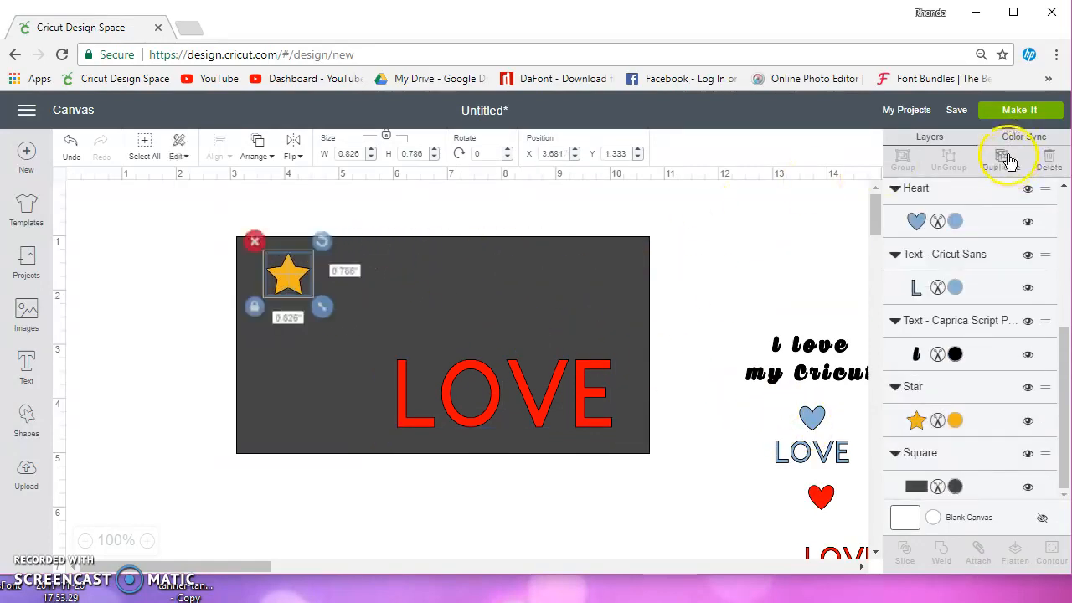
pyautogui.moveTo(309, 317); pyautogui.dragTo(305, 402)
pyautogui.moveTo(318, 300); pyautogui.dragTo(339, 341)
# Attach the three stars and the LOVE text to the gray rectangle.
pyautogui.moveTo(187, 209); pyautogui.dragTo(683, 486)
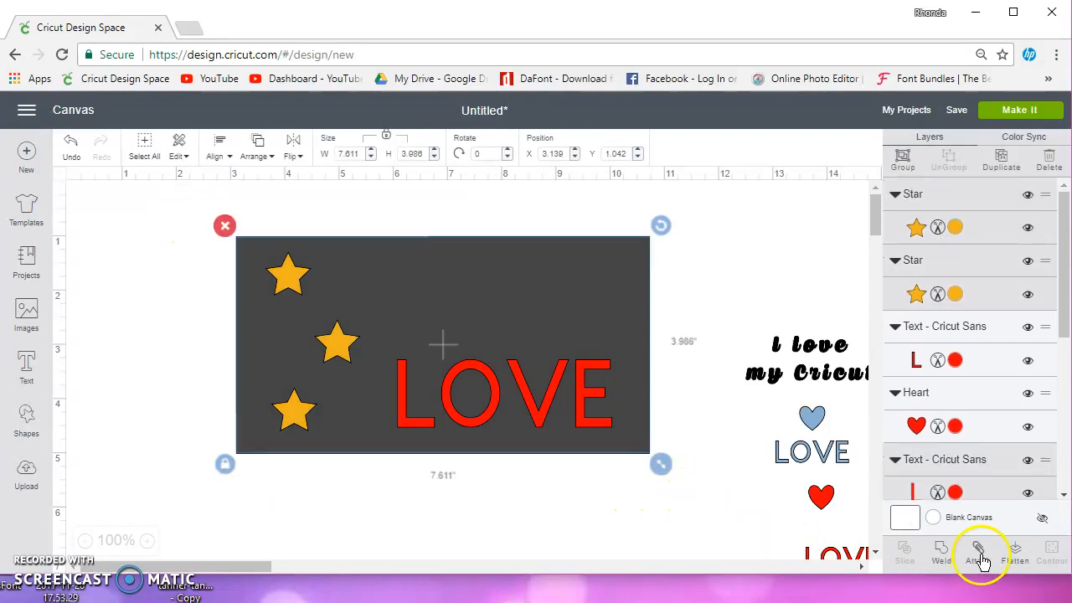
pyautogui.click(977, 552)
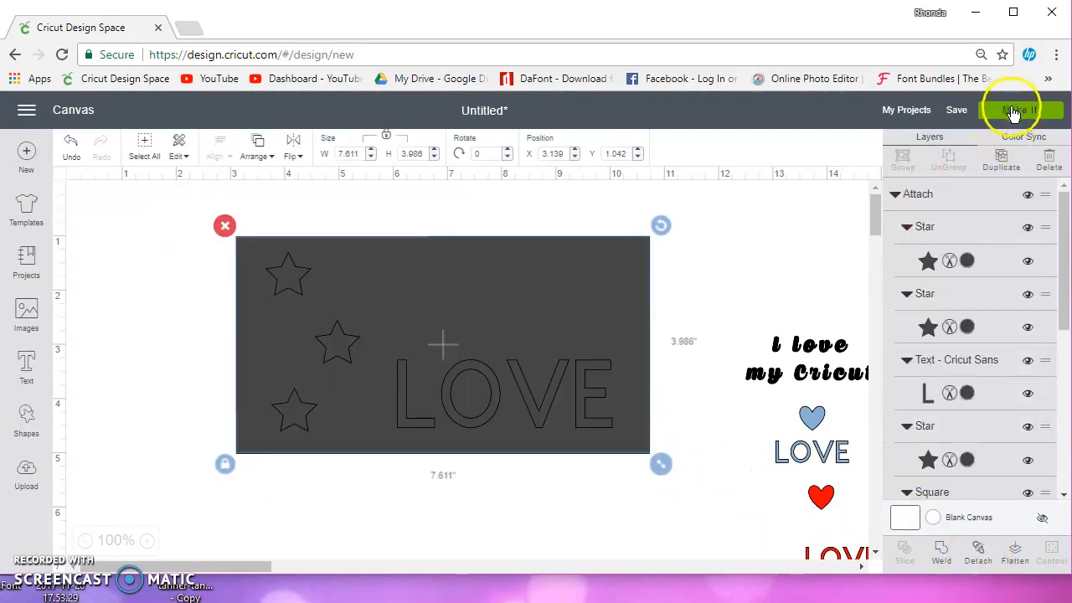
# Preview the attached stars and LOVE design on the second cutting mat and return to the canvas.
pyautogui.click(1013, 111)
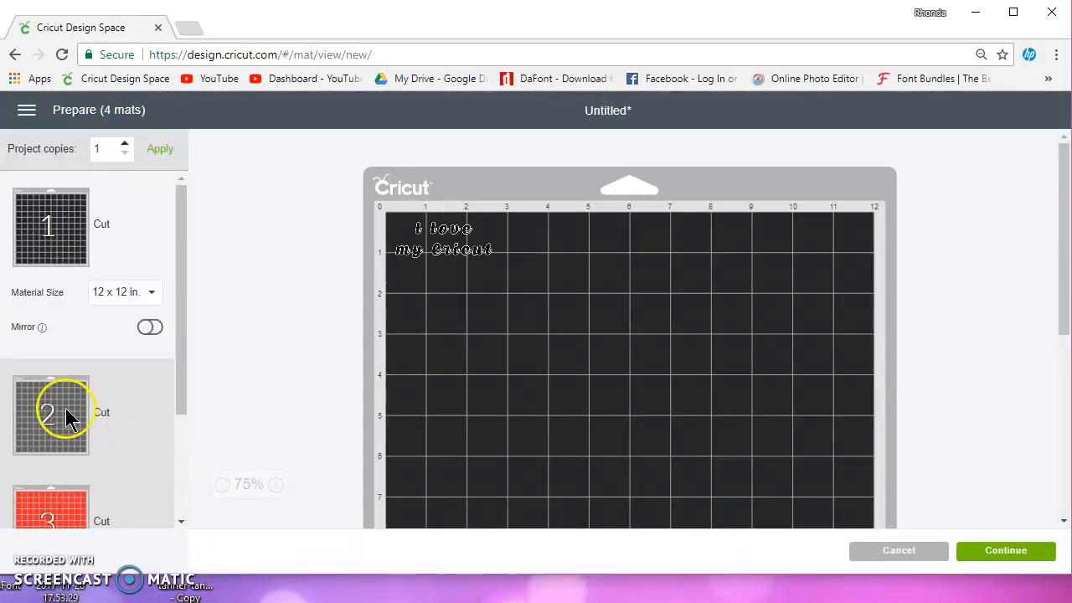
pyautogui.click(67, 411)
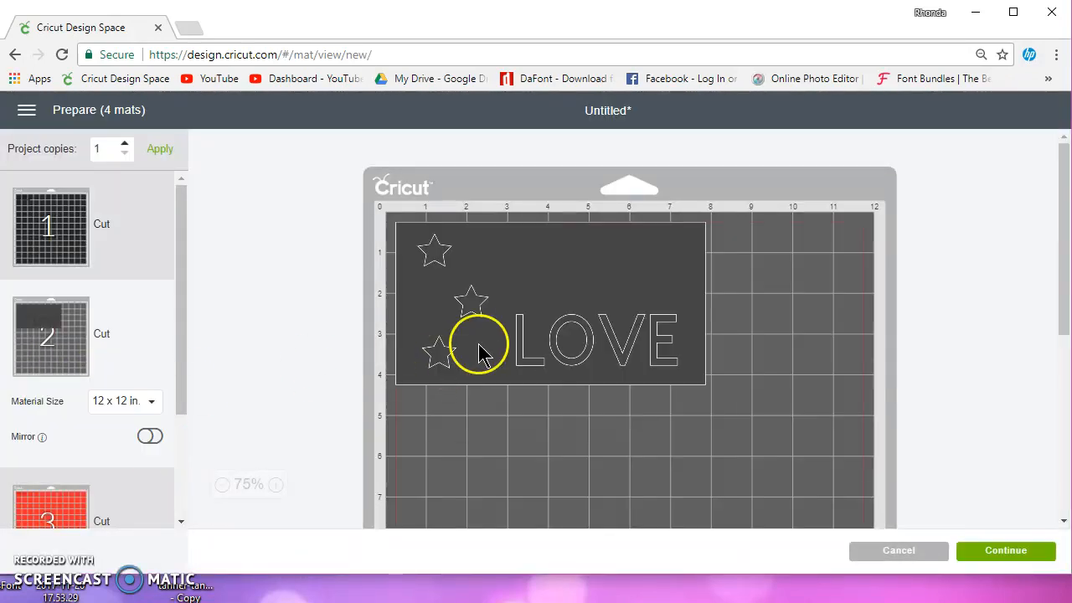
pyautogui.click(567, 279)
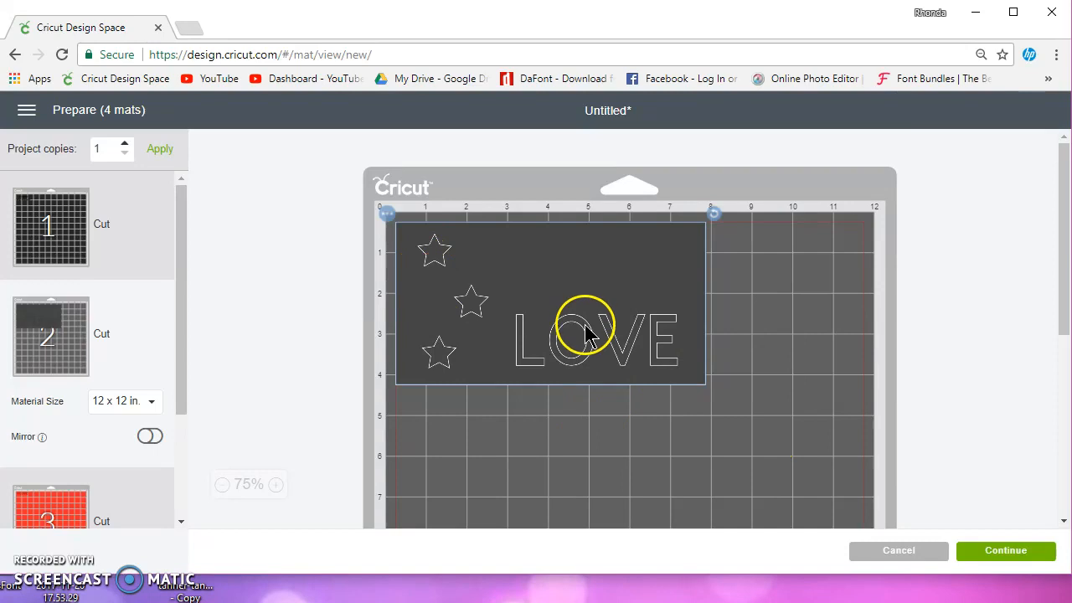
pyautogui.click(879, 548)
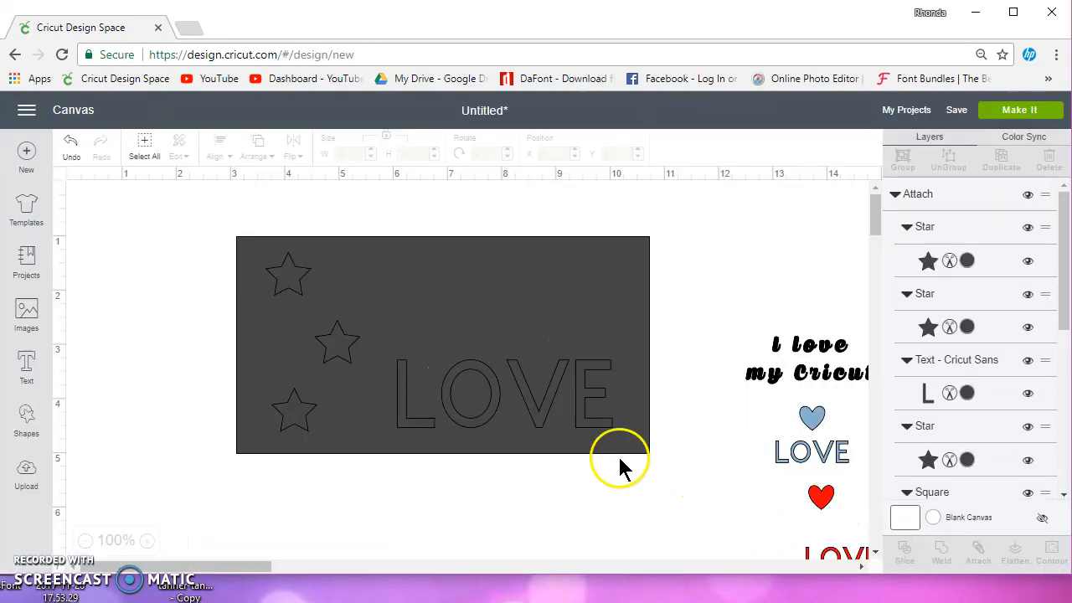
# Delete the attached rectangle with its stars and LOVE text.
pyautogui.moveTo(201, 226); pyautogui.dragTo(704, 489)
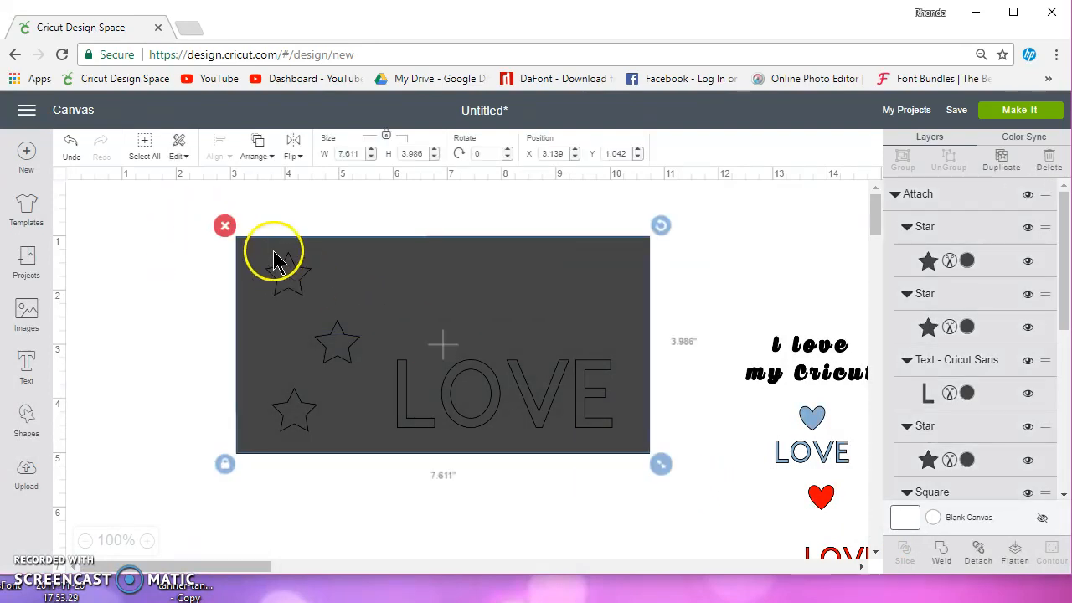
pyautogui.click(224, 225)
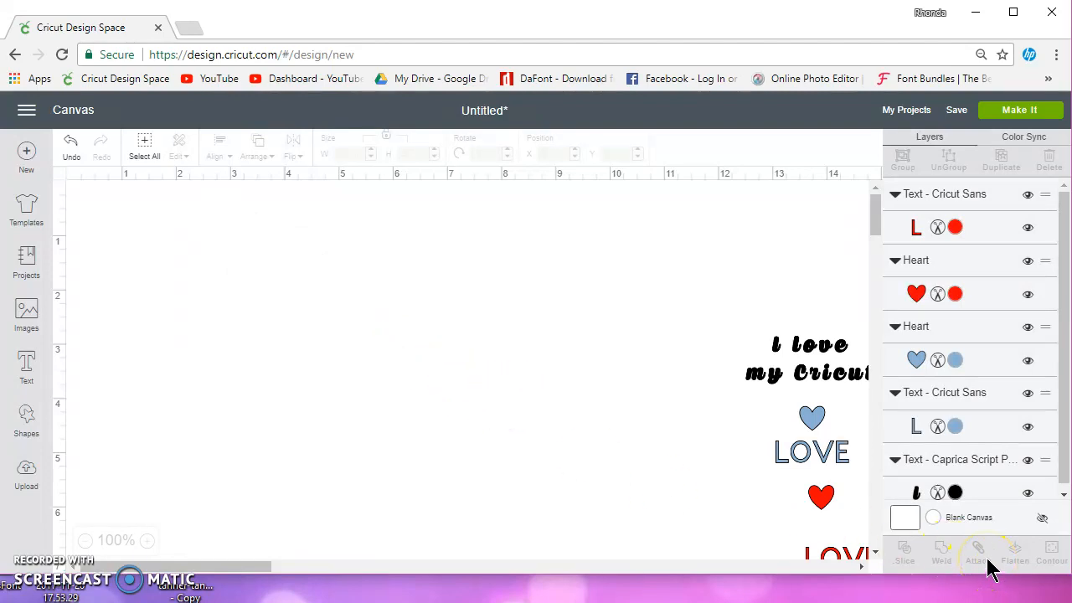
# Duplicate the "I love my Cricut" text, move one copy to the empty canvas area and enlarge it to about 4.367 by 1.632 inches.
pyautogui.click(810, 345)
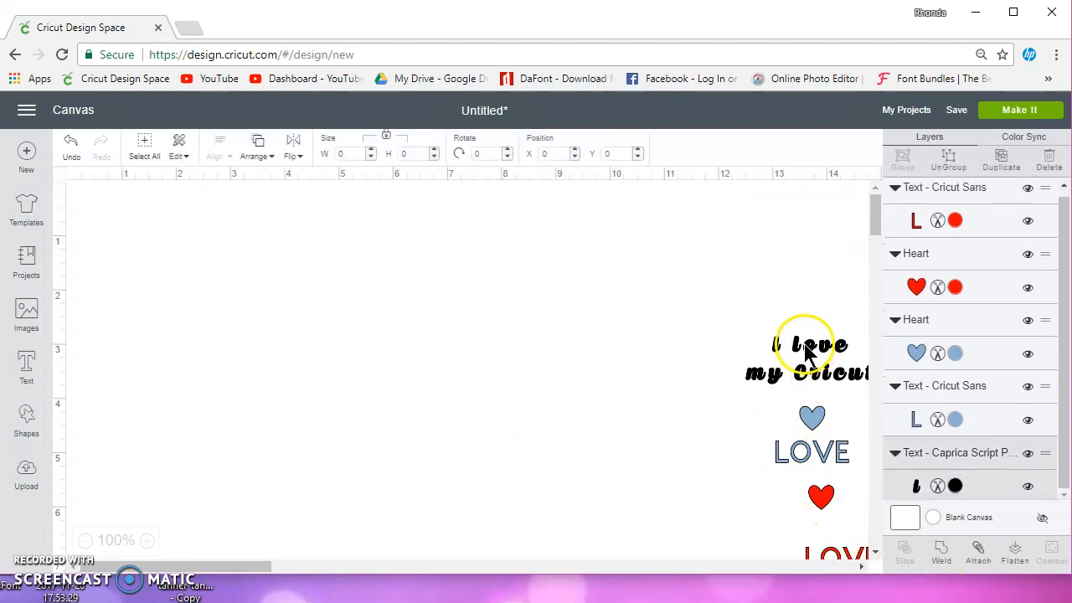
pyautogui.click(1000, 161)
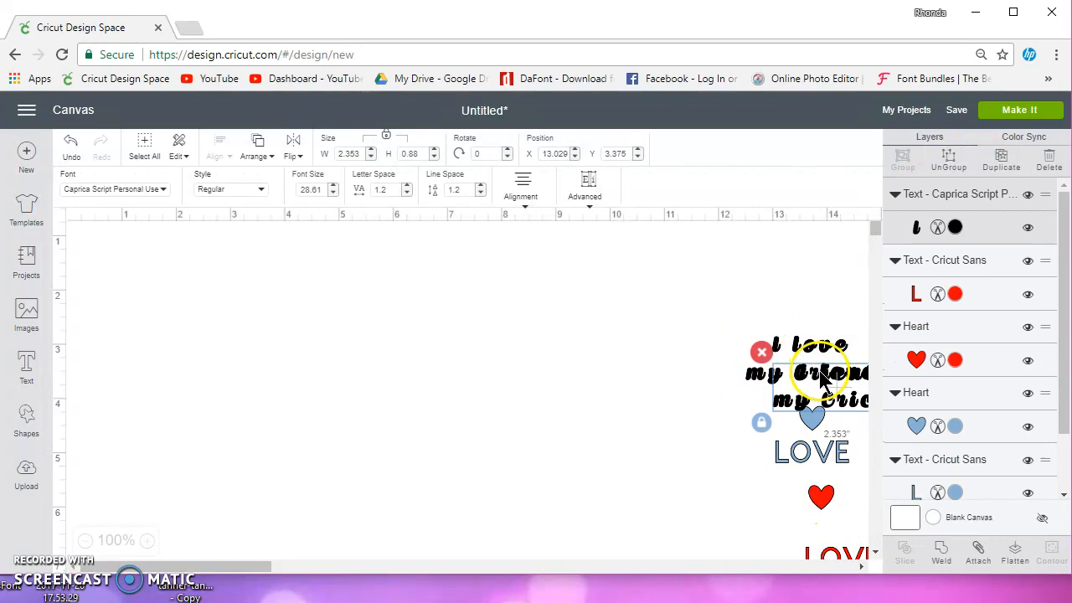
pyautogui.moveTo(796, 350); pyautogui.dragTo(366, 283)
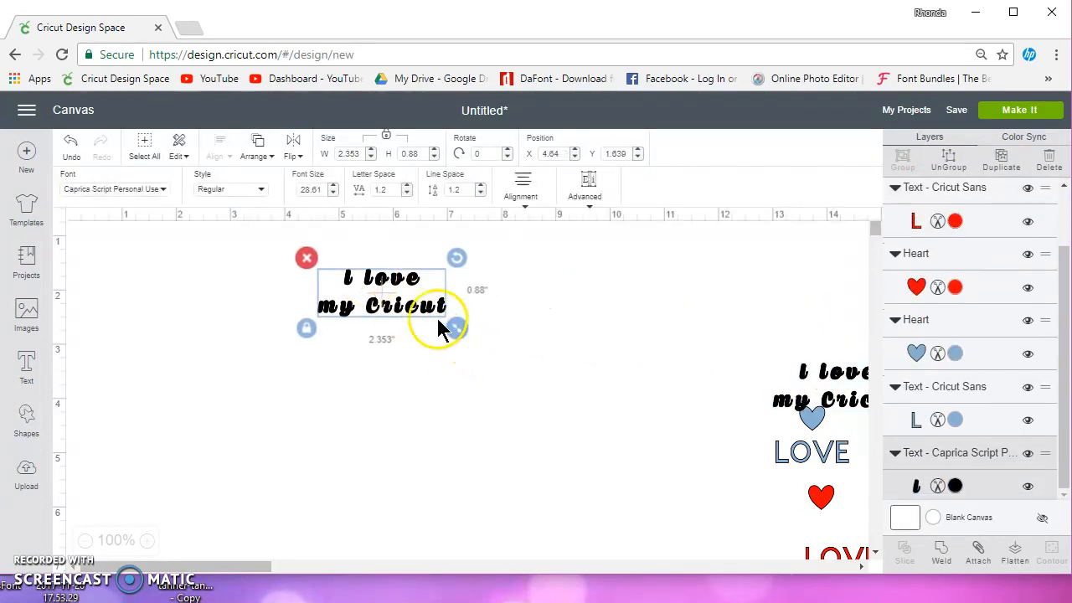
pyautogui.moveTo(456, 328); pyautogui.dragTo(569, 429)
pyautogui.moveTo(490, 333)
pyautogui.mouseDown()
pyautogui.moveTo(478, 355)
pyautogui.moveTo(478, 341)
pyautogui.mouseUp()
pyautogui.moveTo(486, 369); pyautogui.dragTo(488, 370)
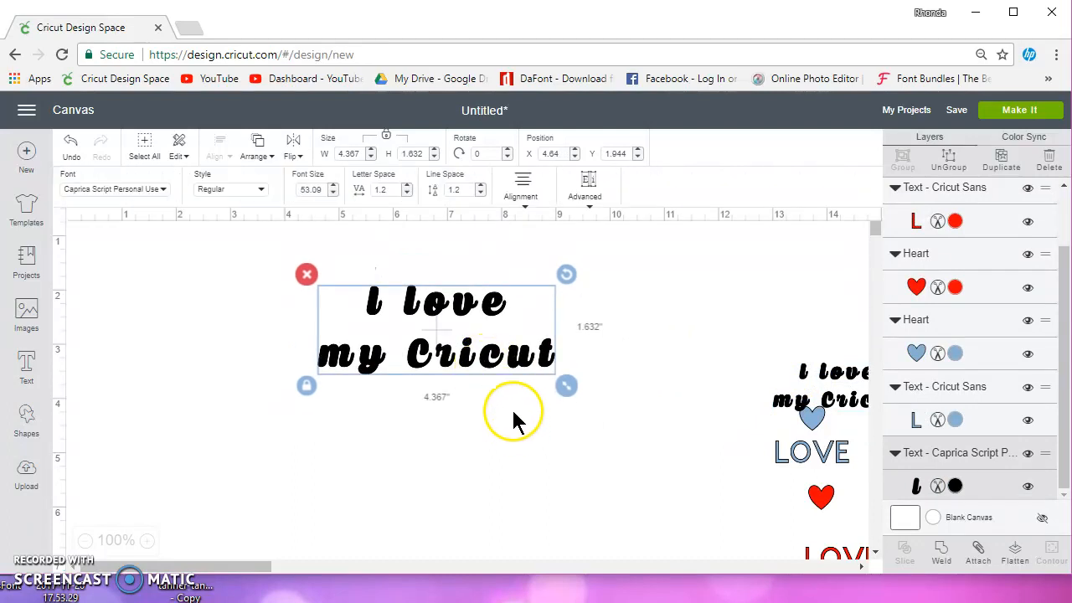
pyautogui.click(454, 363)
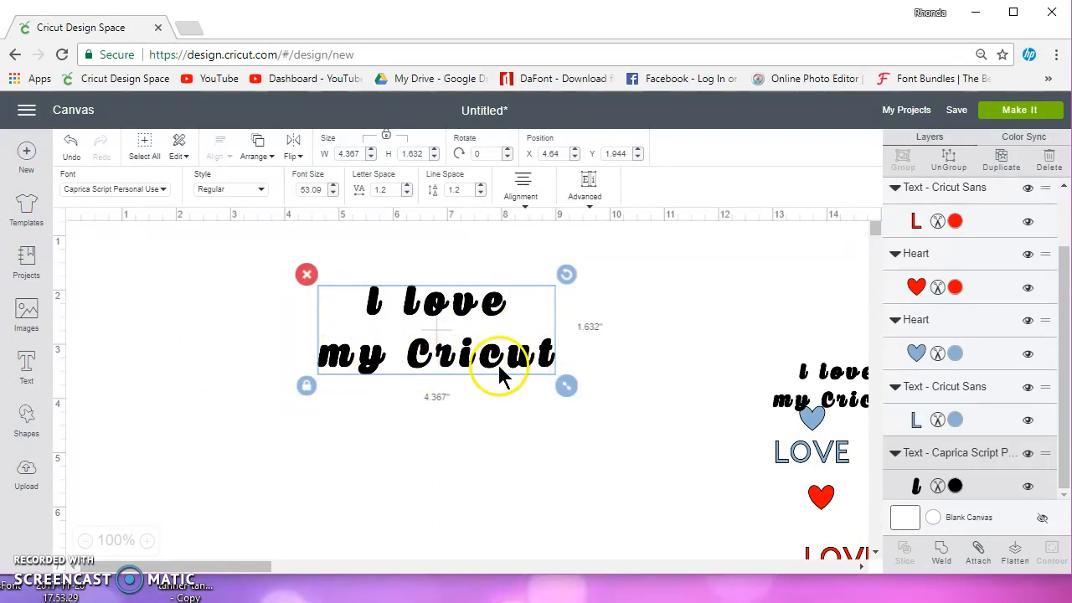
# Add a square, stretch it into a rectangle about 4.583 by 2.208 inches and place it over the "I love" line.
pyautogui.click(321, 417)
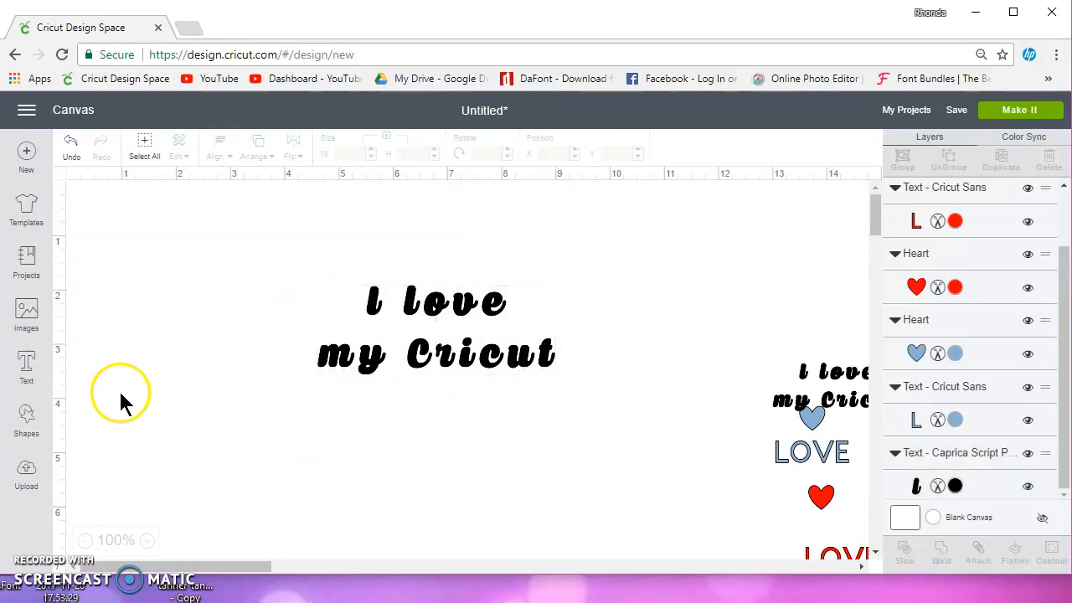
pyautogui.click(35, 421)
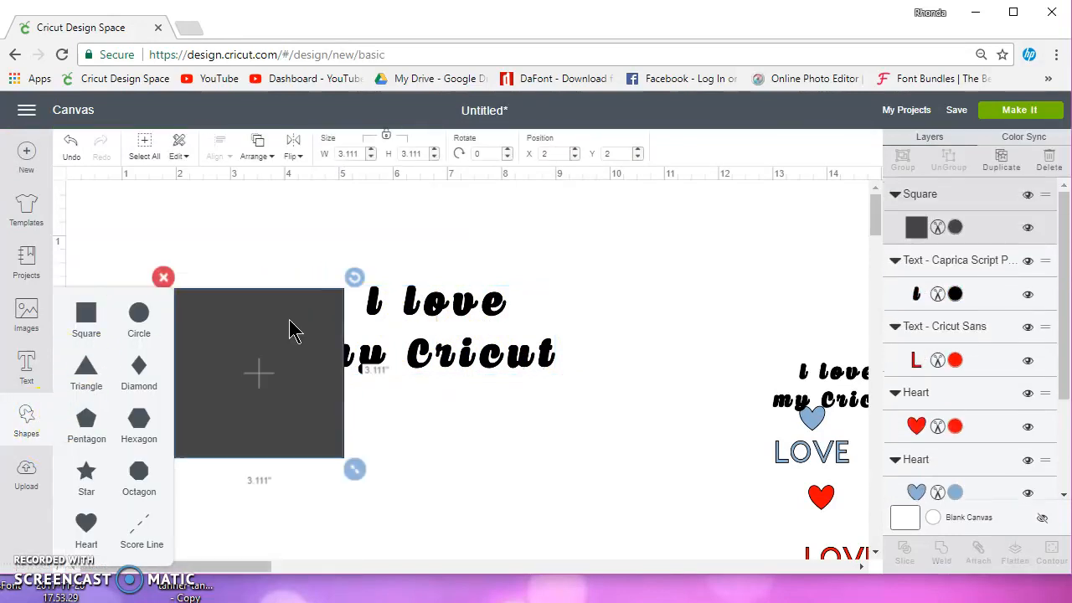
pyautogui.moveTo(319, 314); pyautogui.dragTo(467, 229)
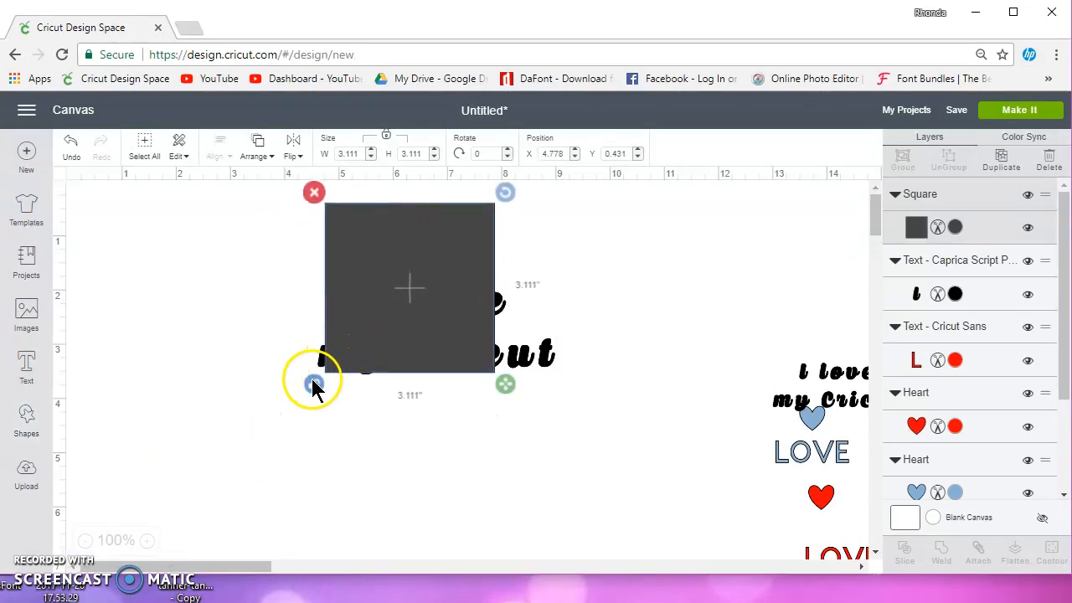
pyautogui.moveTo(505, 384); pyautogui.dragTo(584, 327)
pyautogui.moveTo(502, 302)
pyautogui.mouseDown()
pyautogui.moveTo(490, 300)
pyautogui.moveTo(506, 315)
pyautogui.mouseUp()
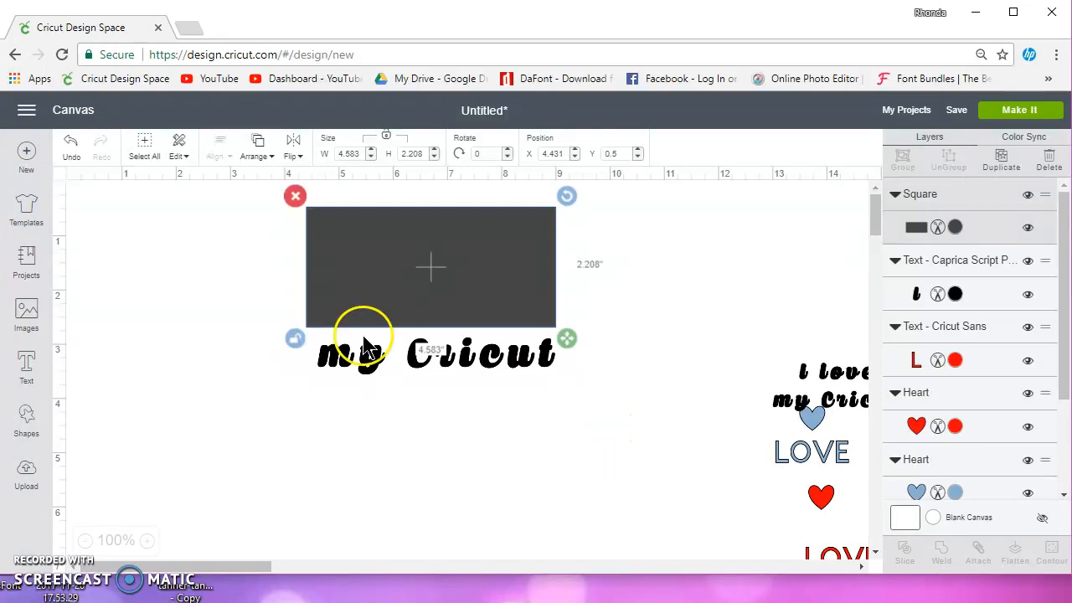
# Slice the rectangle with the "I love my Cricut" text and move the "my Cricut" piece down to the empty canvas.
pyautogui.moveTo(251, 192); pyautogui.dragTo(621, 417)
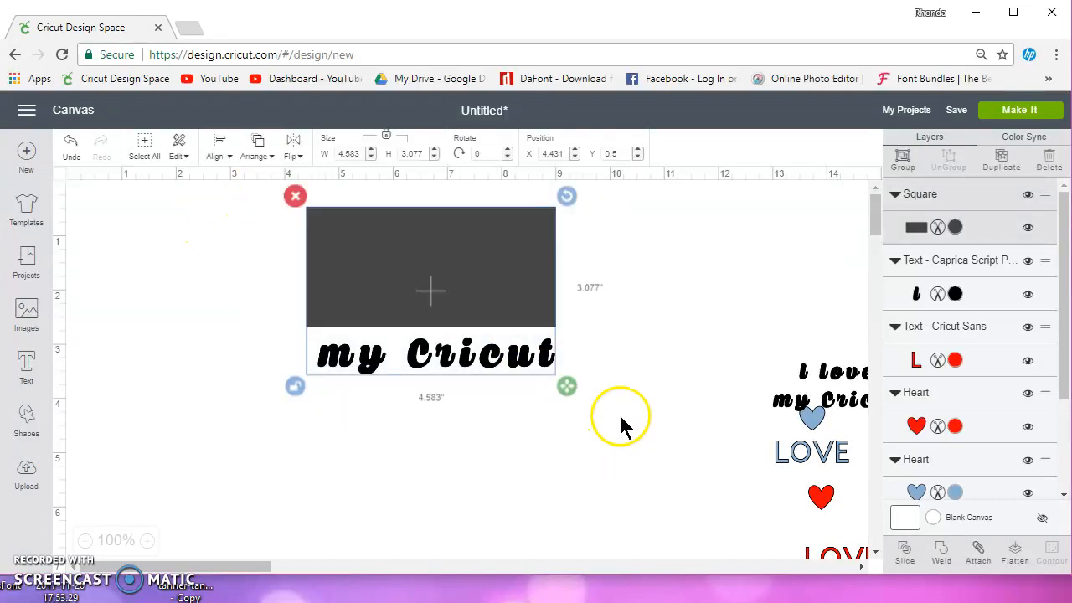
pyautogui.click(910, 553)
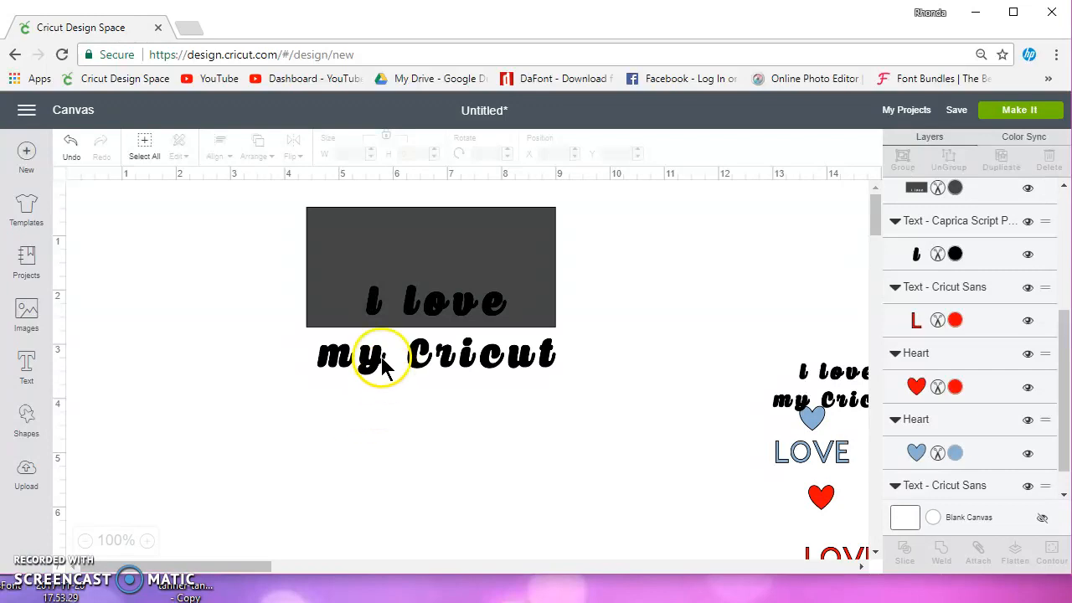
pyautogui.click(382, 364)
pyautogui.moveTo(376, 366); pyautogui.dragTo(354, 495)
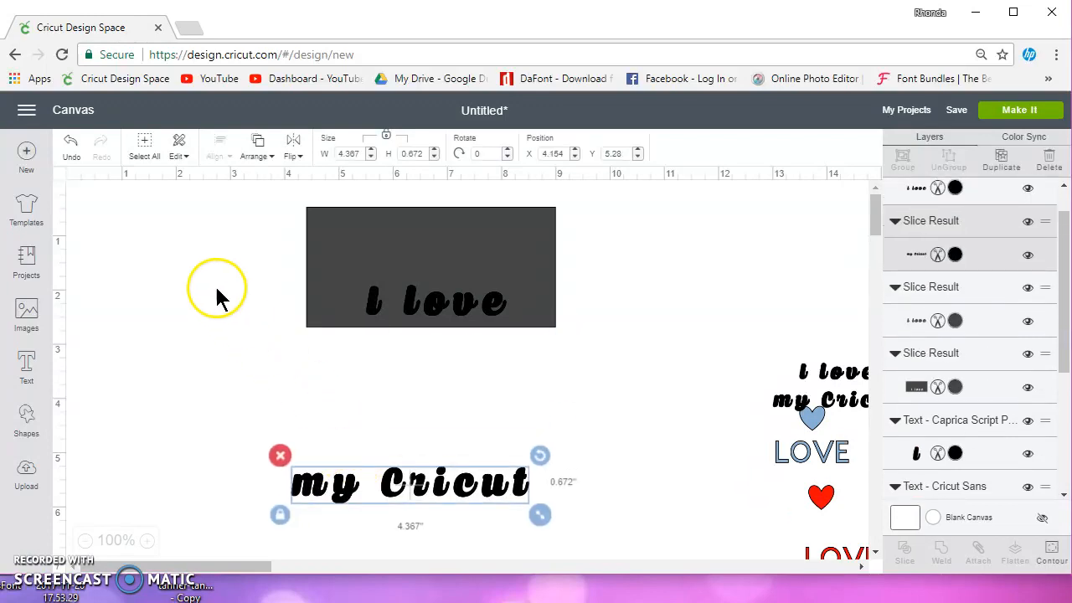
# Delete the sliced rectangle with its "I love" pieces, and also the remaining "my Cricut" piece.
pyautogui.moveTo(255, 197); pyautogui.dragTo(575, 354)
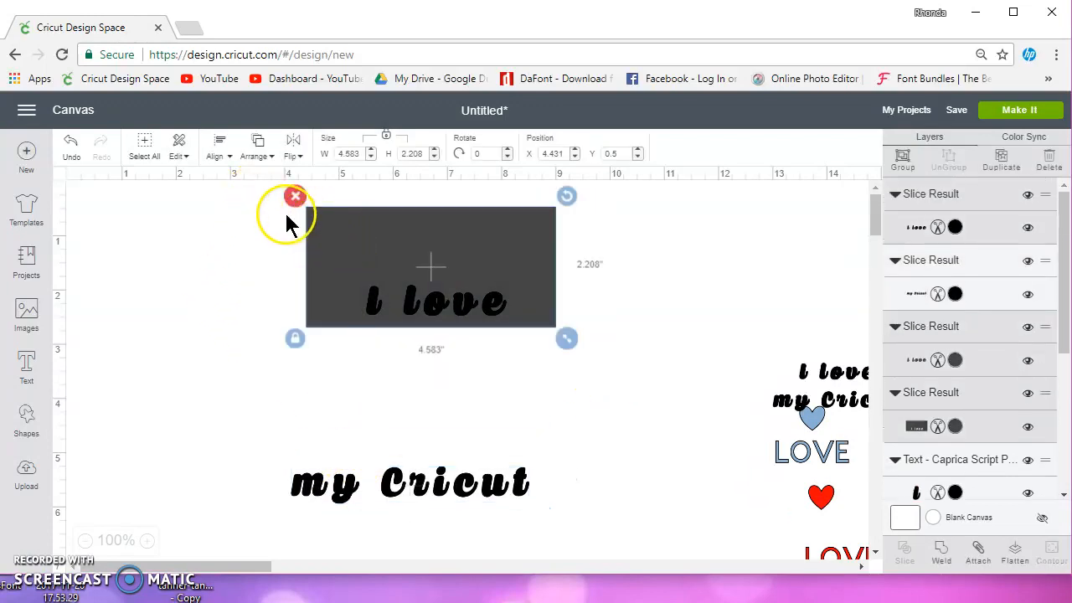
pyautogui.click(295, 196)
pyautogui.moveTo(356, 491); pyautogui.dragTo(483, 374)
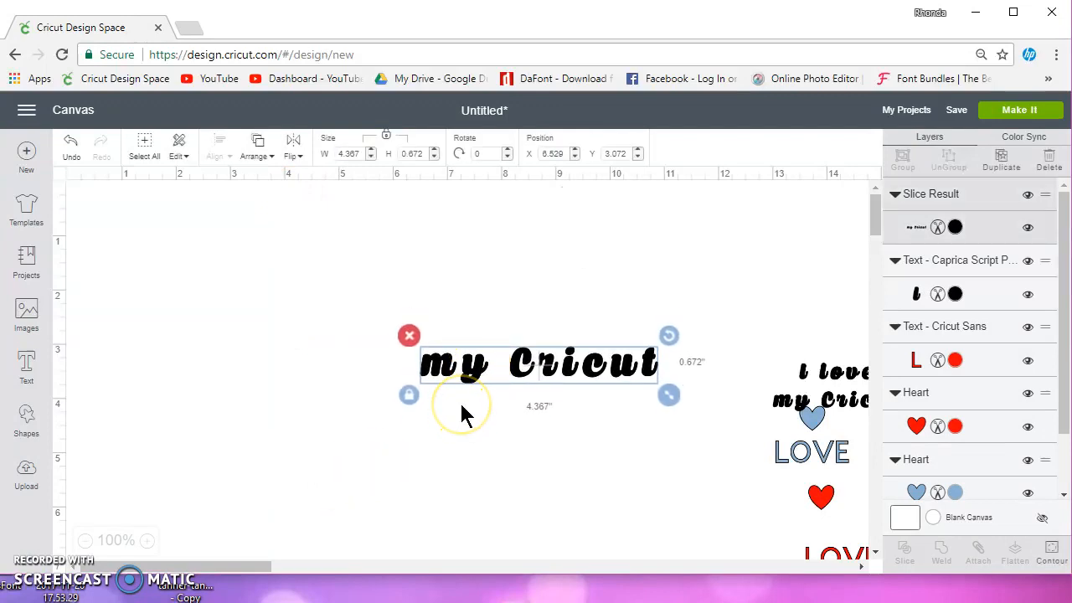
pyautogui.moveTo(475, 371); pyautogui.dragTo(574, 304)
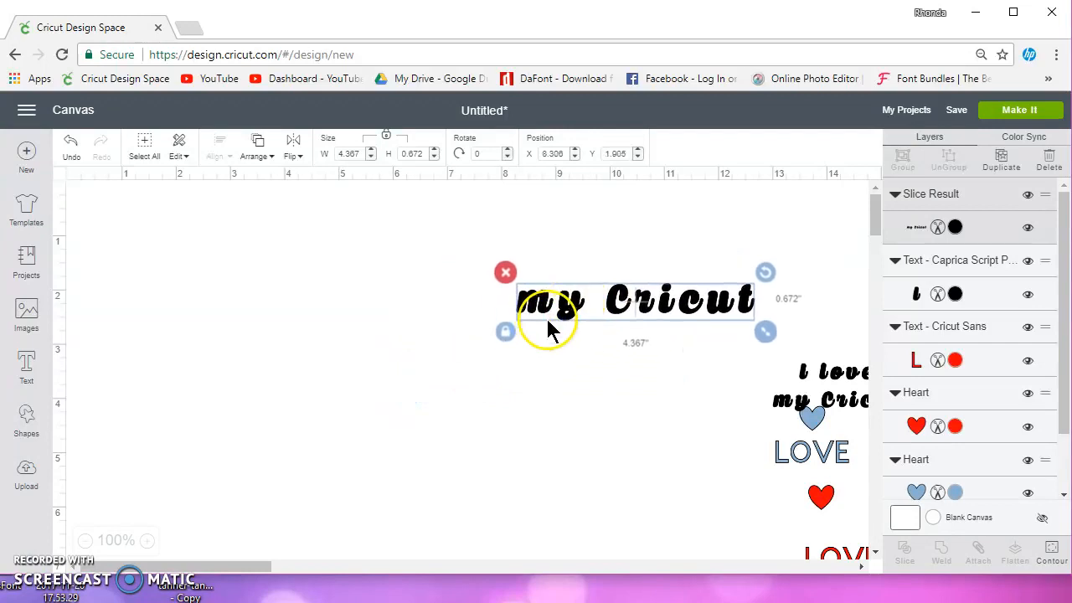
pyautogui.click(651, 317)
pyautogui.click(505, 273)
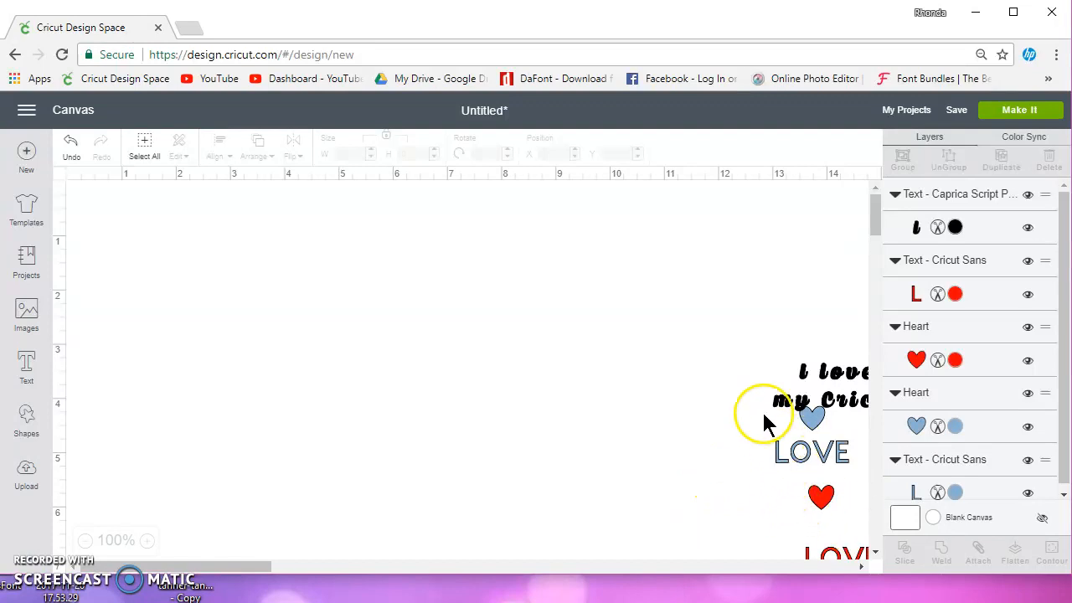
# Separate the "I love my Cricut" text from the blue heart and LOVE, and enlarge it to about 5.811 by 2.172 inches.
pyautogui.moveTo(717, 325); pyautogui.dragTo(856, 467)
pyautogui.moveTo(803, 420); pyautogui.dragTo(282, 299)
pyautogui.click(488, 373)
pyautogui.moveTo(494, 400); pyautogui.dragTo(377, 297)
pyautogui.moveTo(430, 326); pyautogui.dragTo(643, 270)
pyautogui.click(276, 303)
pyautogui.moveTo(335, 318); pyautogui.dragTo(456, 444)
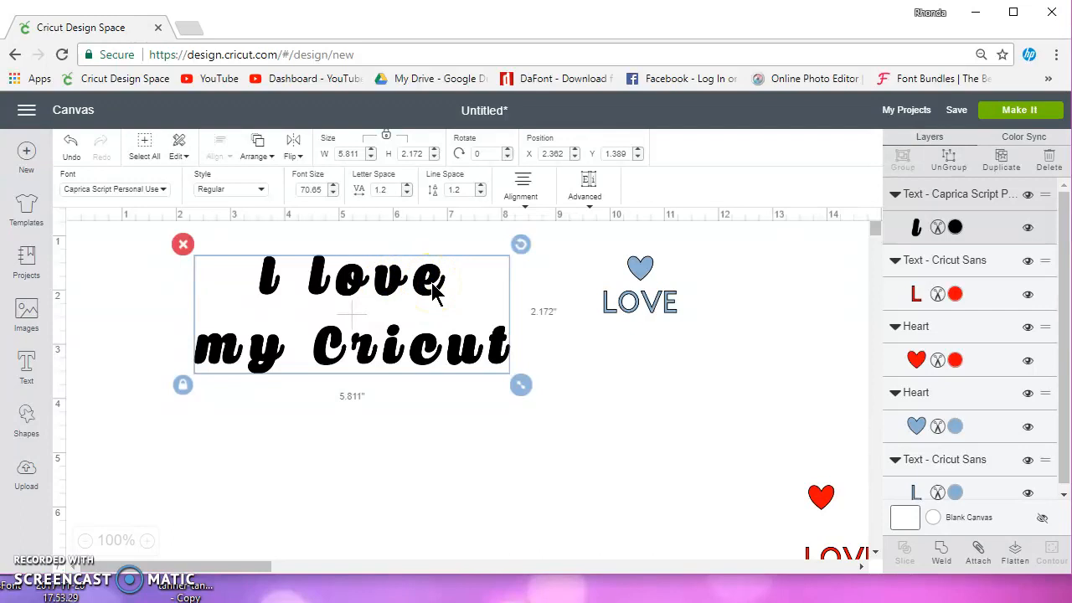
# Set the letter spacing of "I love my Cricut" to -0.6 and preview the cutting mats.
pyautogui.click(394, 191)
pyautogui.write('0')
pyautogui.click(377, 331)
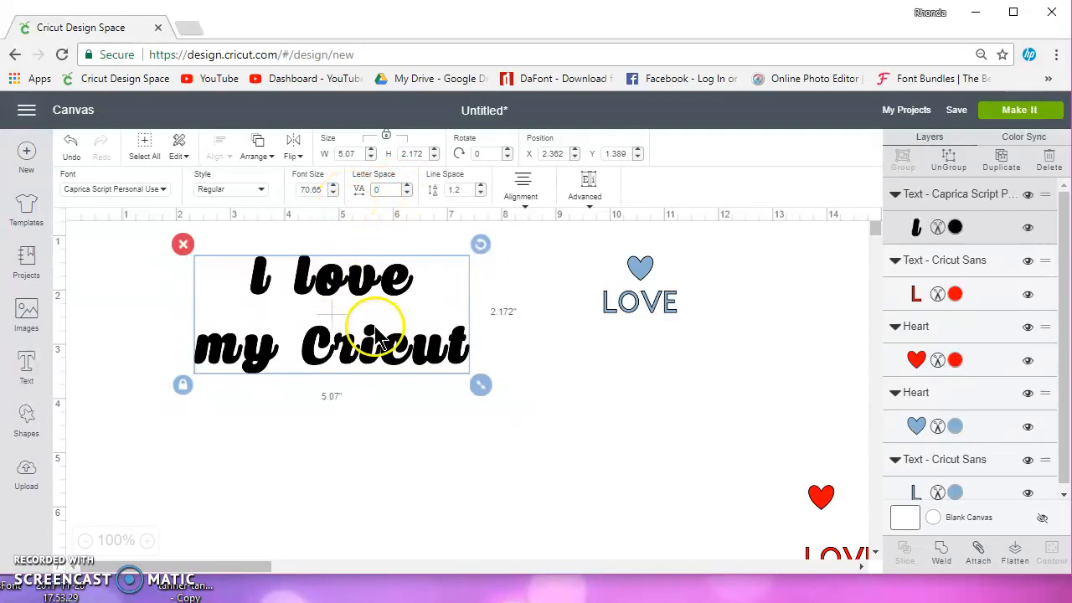
pyautogui.click(407, 194)
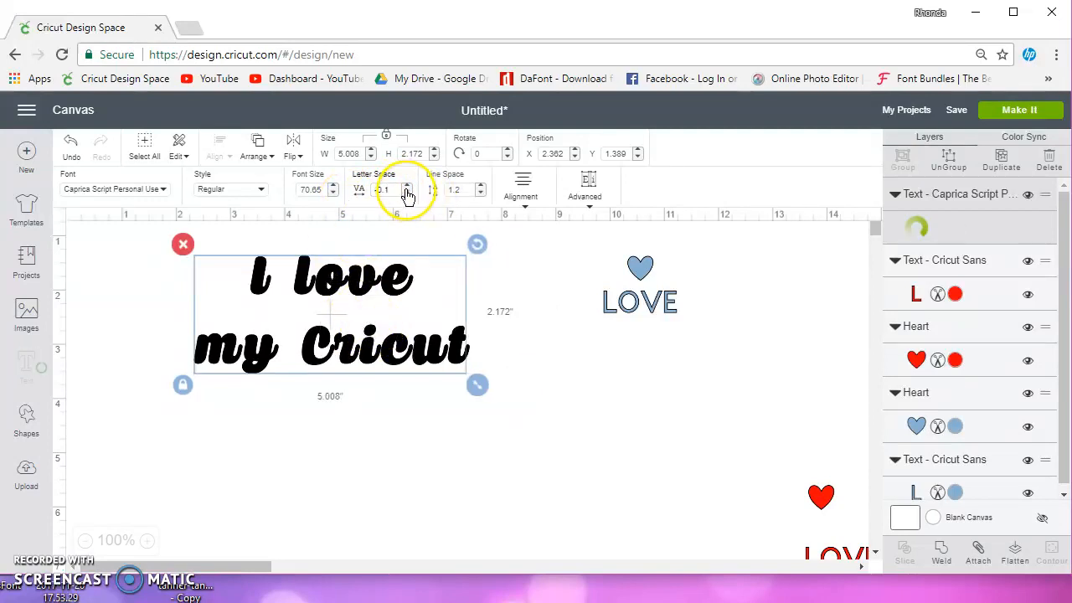
pyautogui.click(407, 194)
pyautogui.click(407, 195)
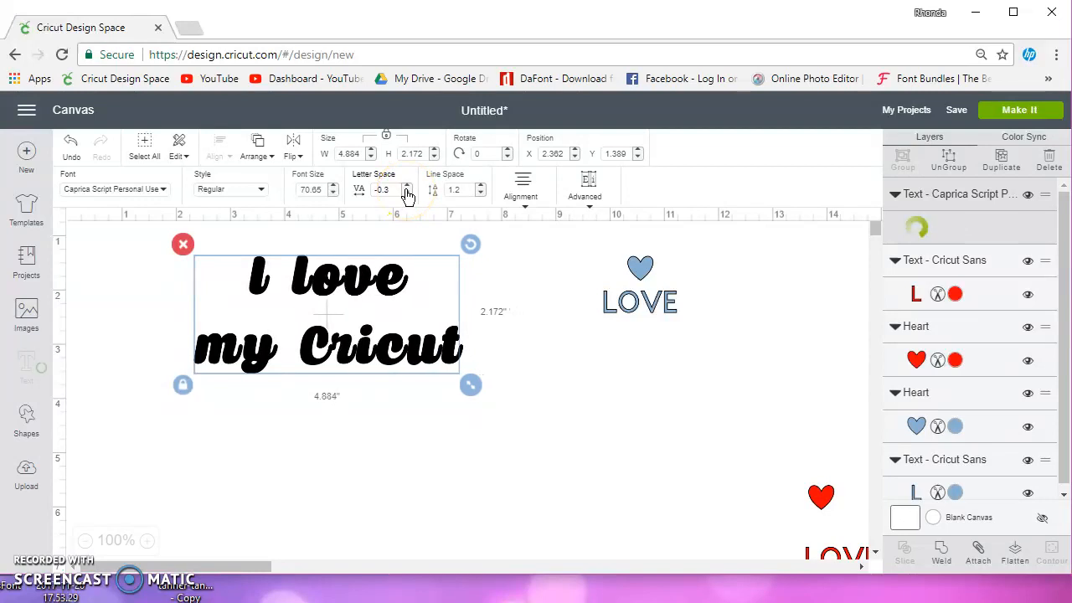
pyautogui.click(407, 194)
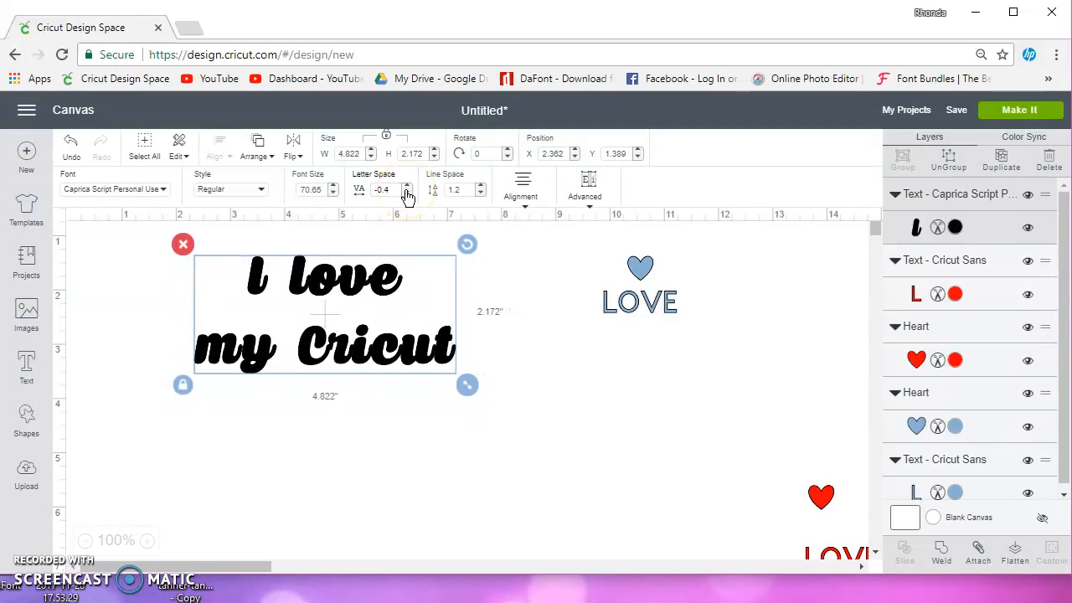
pyautogui.click(407, 194)
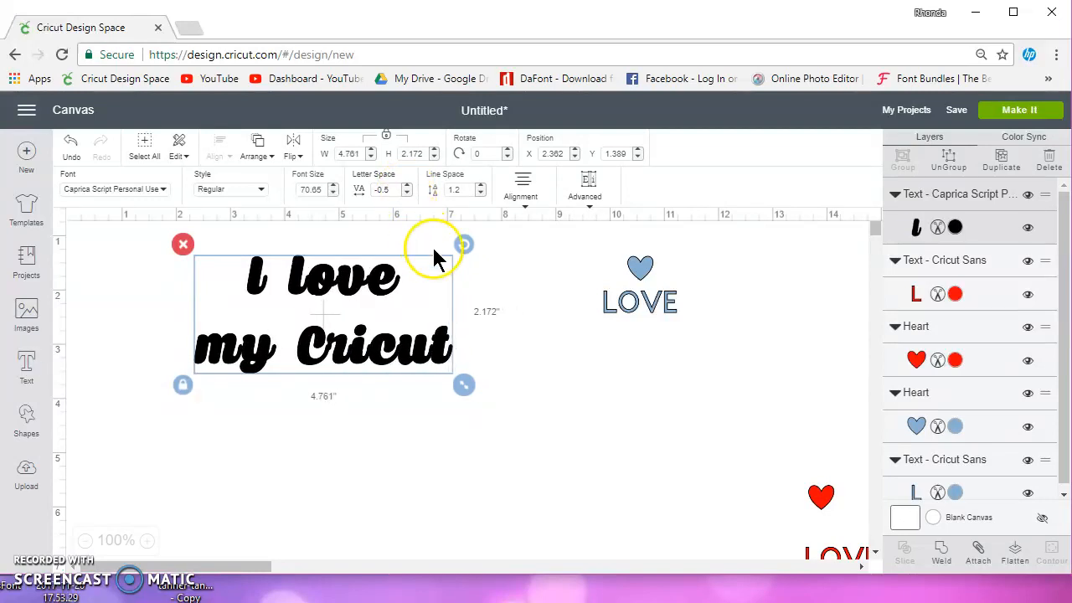
pyautogui.click(407, 194)
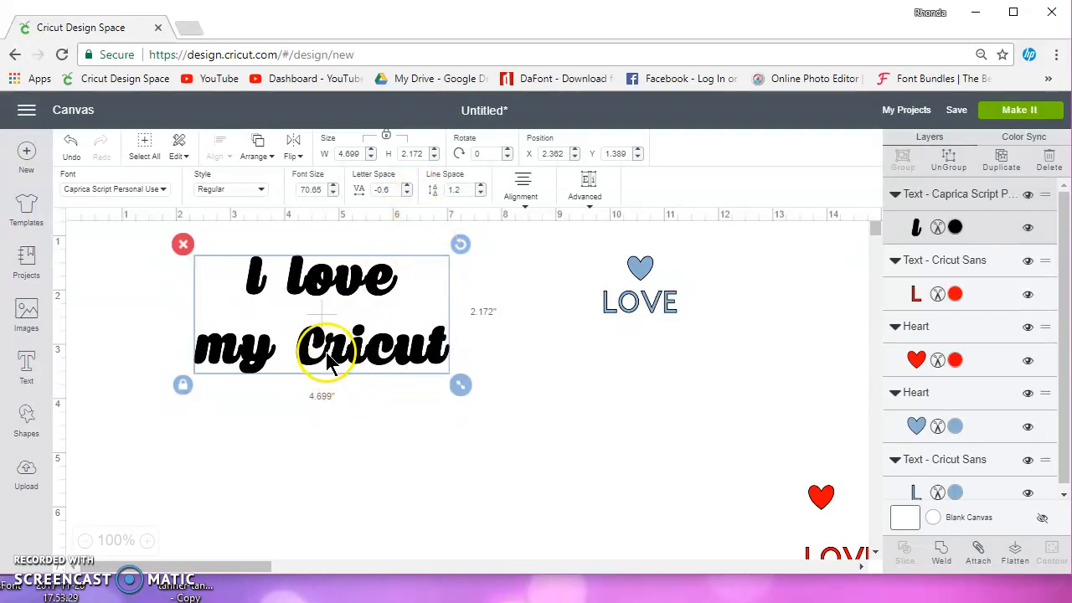
pyautogui.click(1014, 112)
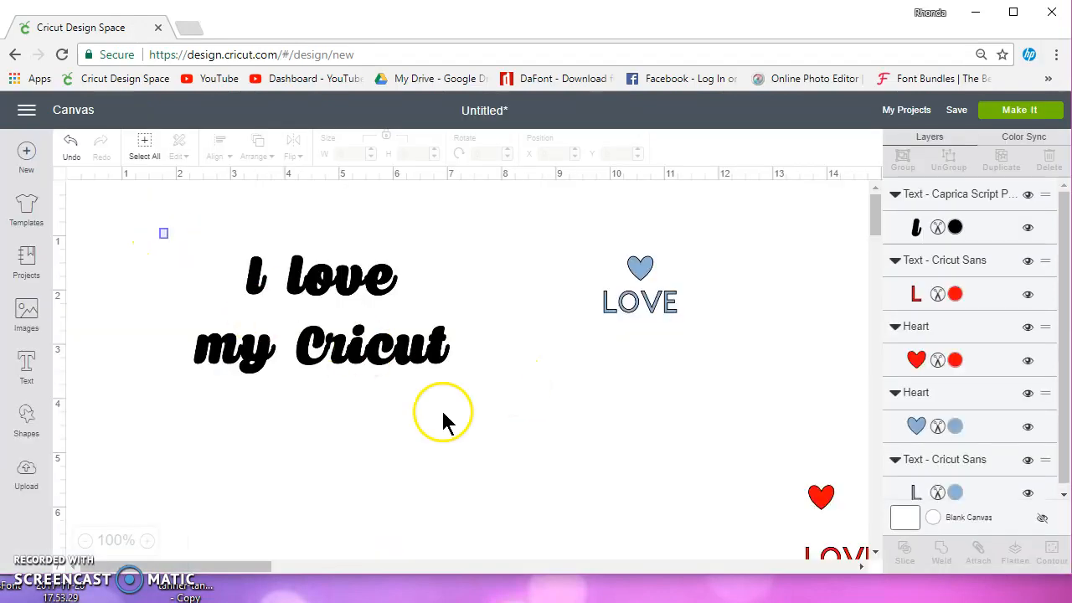
# Weld the "I love my Cricut" text and enlarge it to about 8.588 by 3.97 inches near the canvas origin.
pyautogui.moveTo(443, 413); pyautogui.dragTo(505, 426)
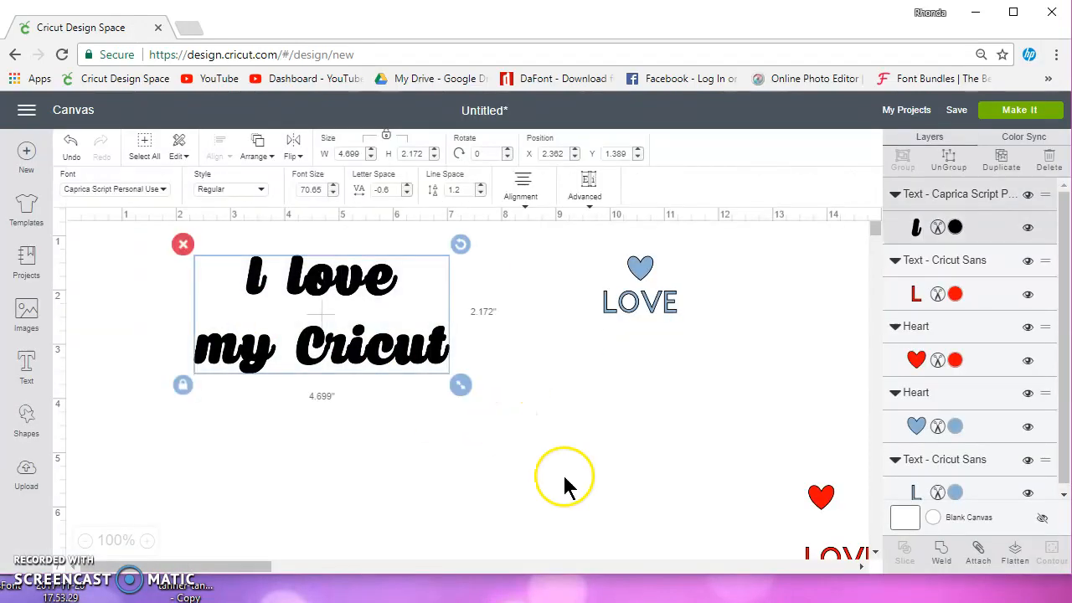
pyautogui.click(942, 554)
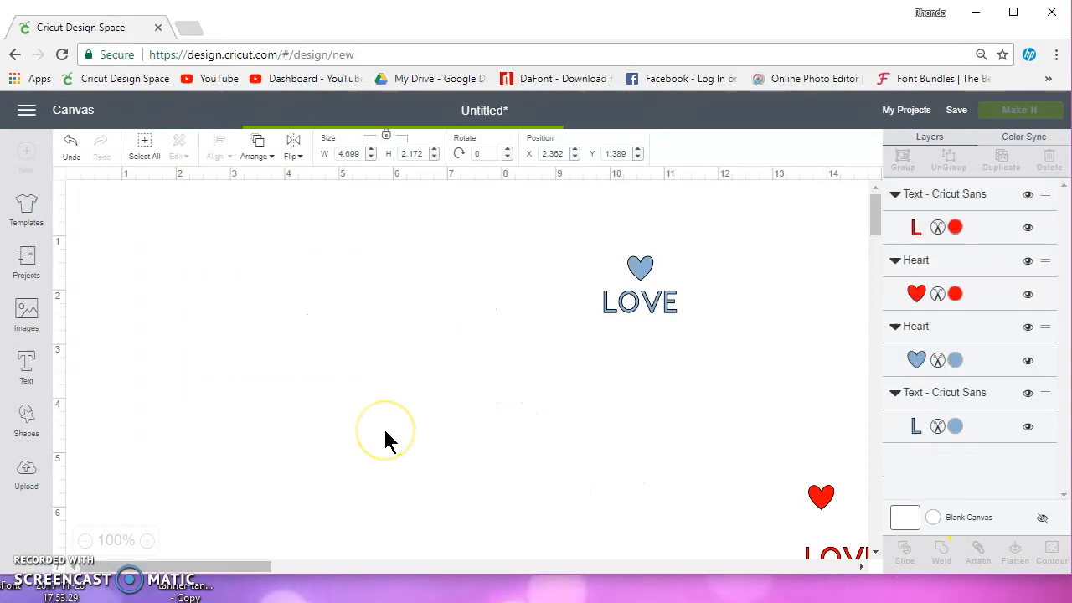
pyautogui.click(386, 434)
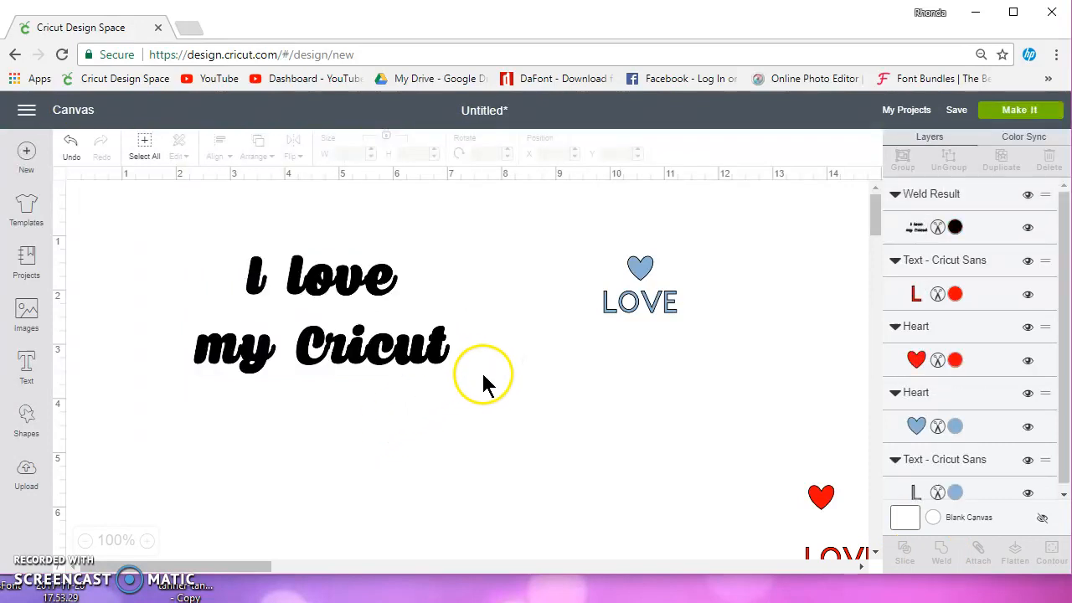
pyautogui.click(429, 350)
pyautogui.moveTo(461, 378); pyautogui.dragTo(676, 512)
pyautogui.moveTo(483, 440); pyautogui.dragTo(357, 392)
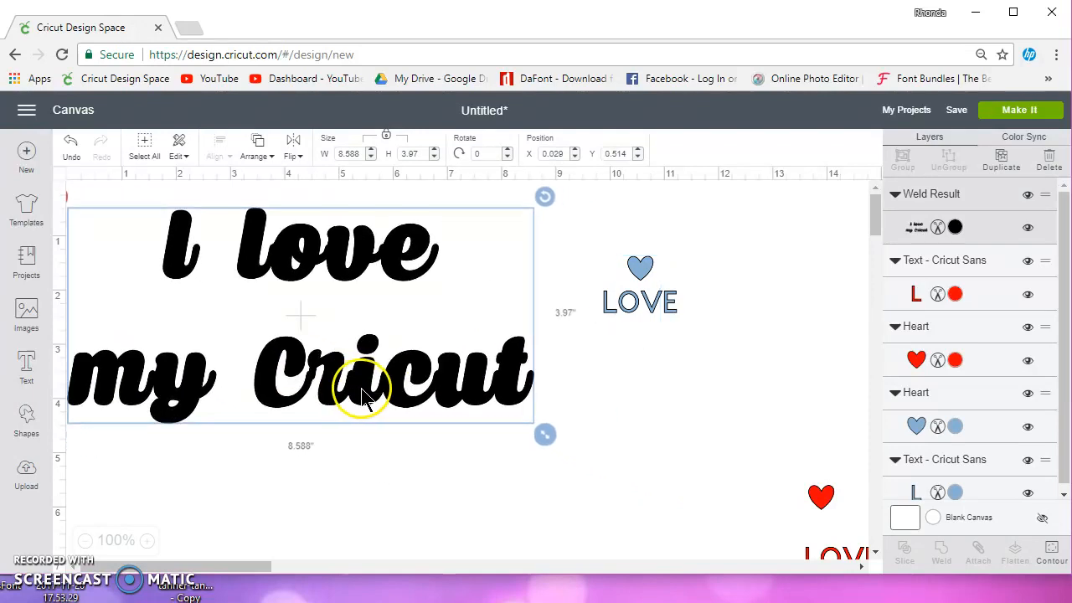
# Undo the move and enlargement of the welded text, and undo the weld itself.
pyautogui.click(71, 144)
pyautogui.click(71, 145)
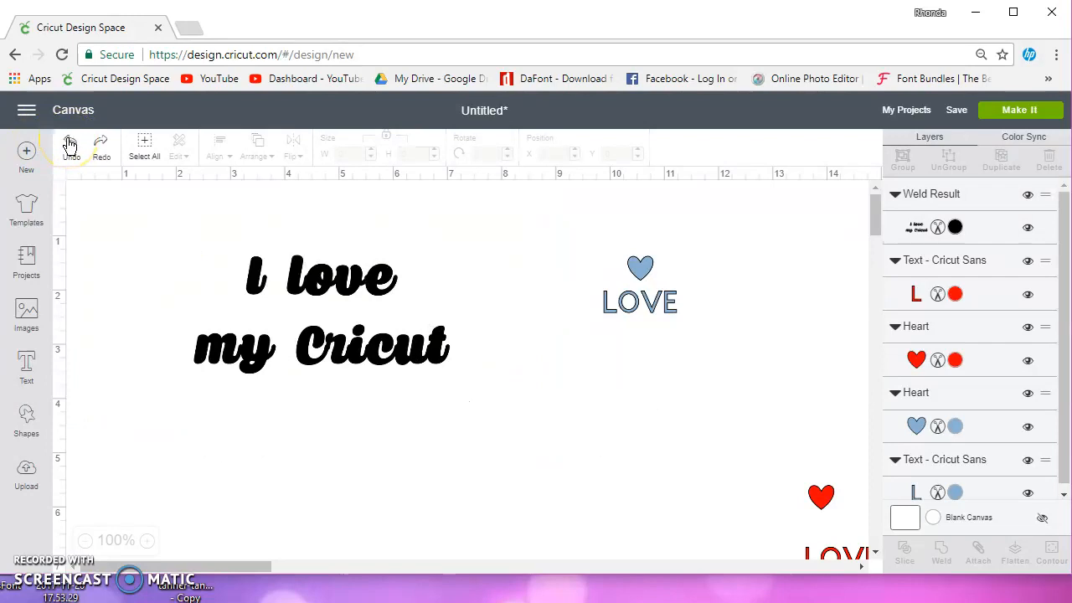
pyautogui.click(308, 287)
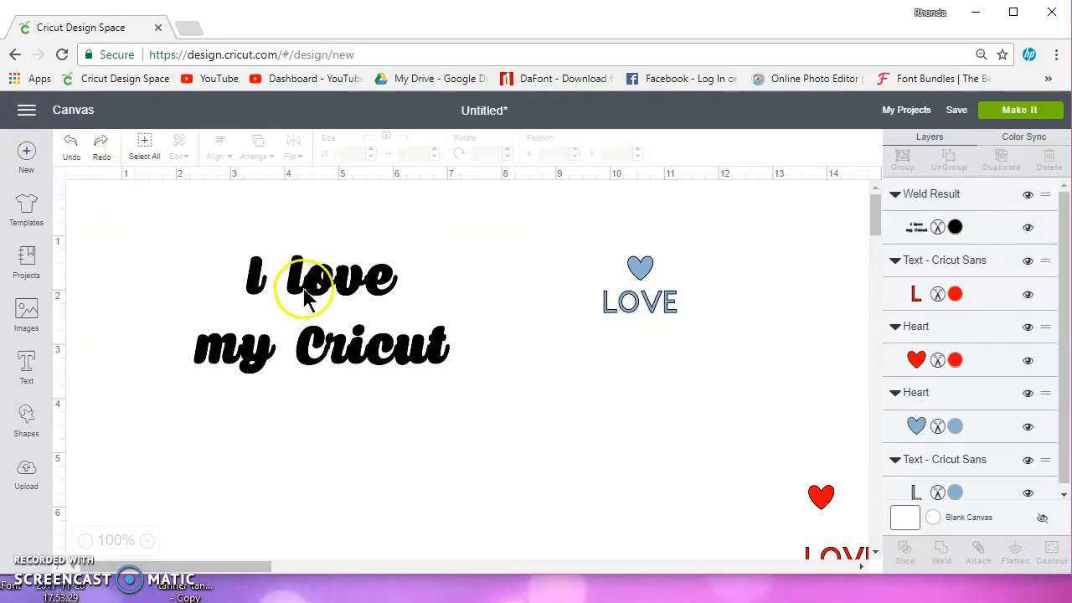
pyautogui.click(71, 144)
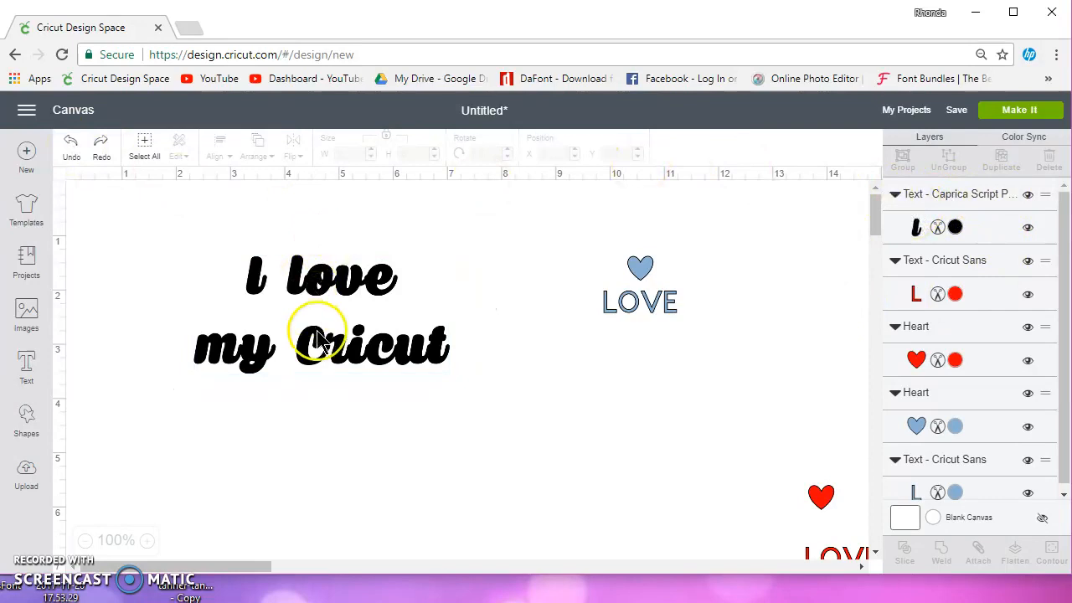
# Tighten the letter spacing of the "I love my Cricut" text to -0.9.
pyautogui.click(347, 280)
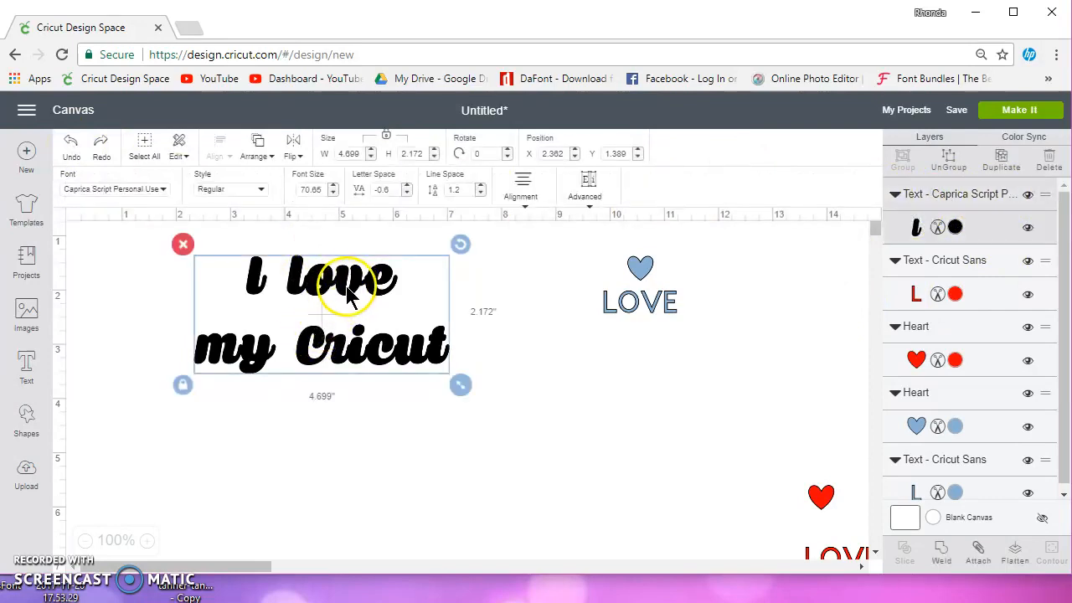
pyautogui.click(406, 193)
pyautogui.click(407, 194)
pyautogui.click(406, 194)
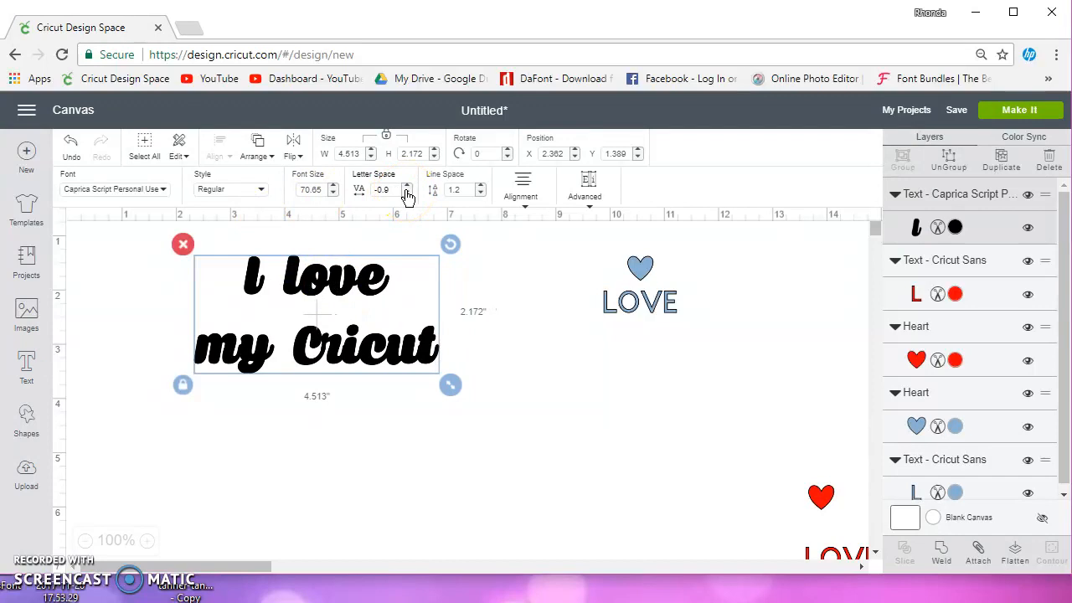
# Move the "I love my Cricut" text toward the canvas origin and resize it to about 7.222 by 3.476 inches.
pyautogui.moveTo(452, 381); pyautogui.dragTo(731, 517)
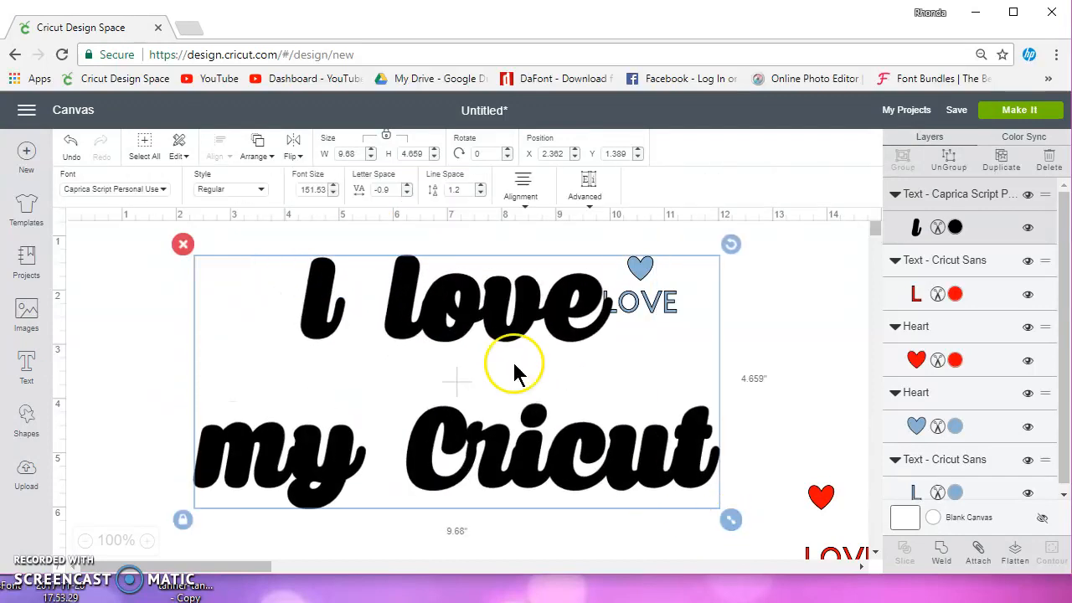
pyautogui.moveTo(561, 335); pyautogui.dragTo(457, 304)
pyautogui.moveTo(626, 490); pyautogui.dragTo(711, 528)
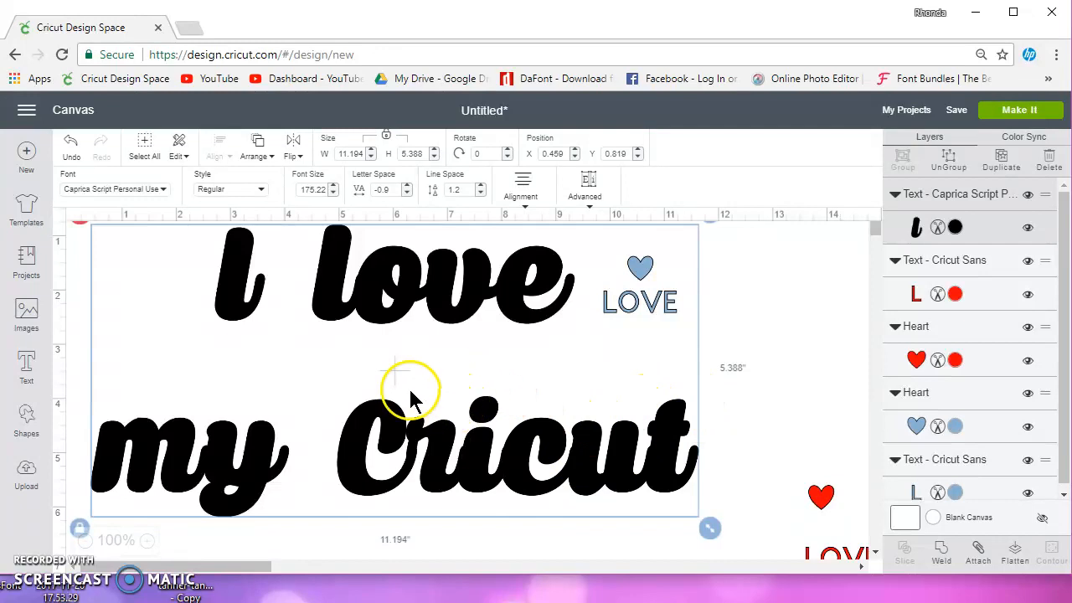
pyautogui.moveTo(709, 528); pyautogui.dragTo(491, 385)
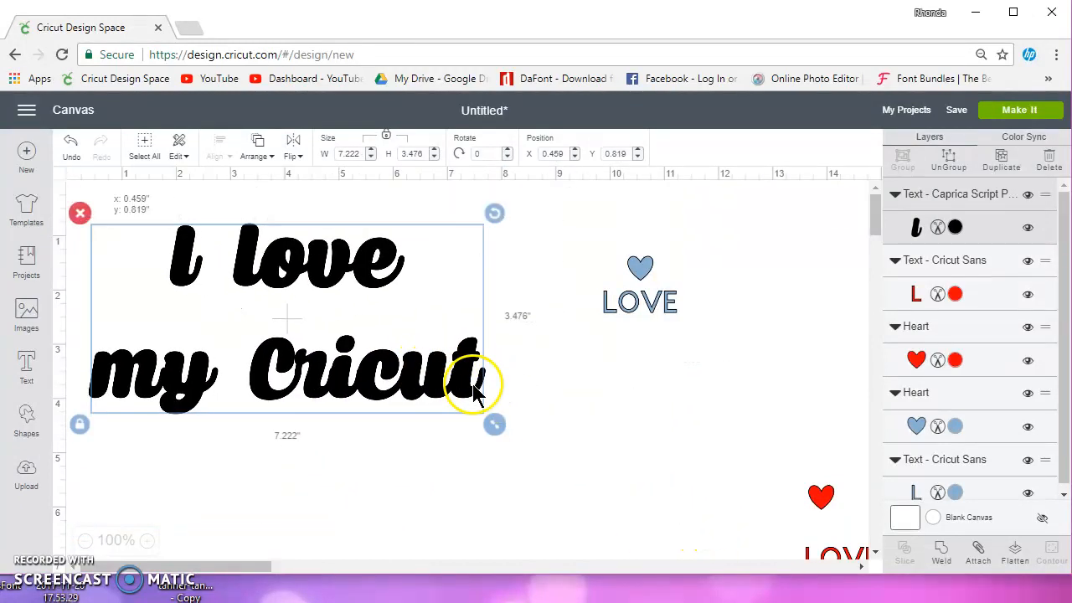
# Weld the "I love my Cricut" text and resize the result to about 6.097 by 2.934 inches.
pyautogui.click(941, 553)
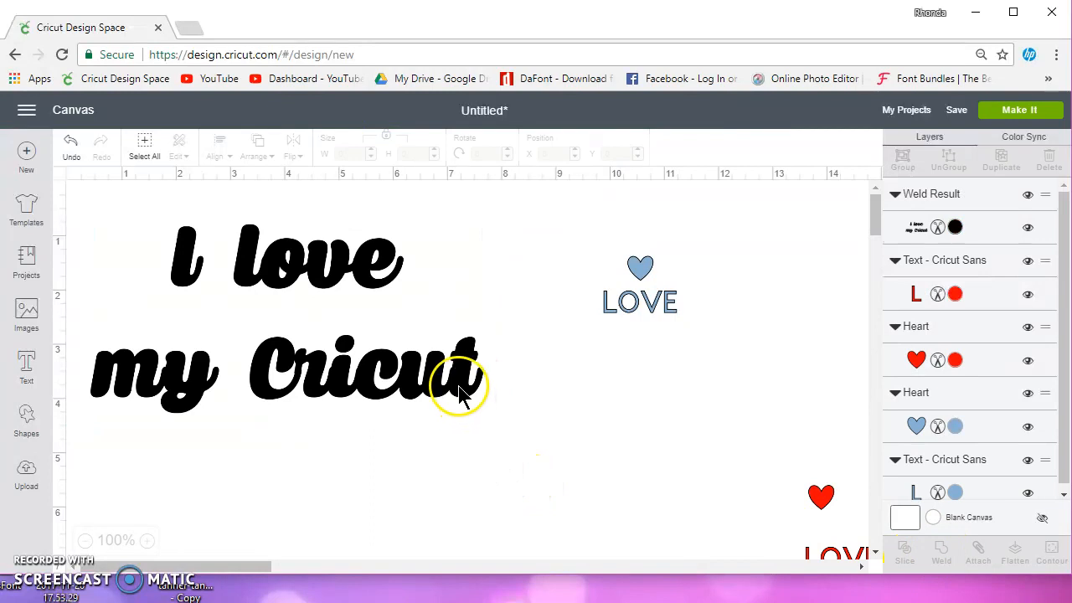
pyautogui.moveTo(499, 432); pyautogui.dragTo(717, 553)
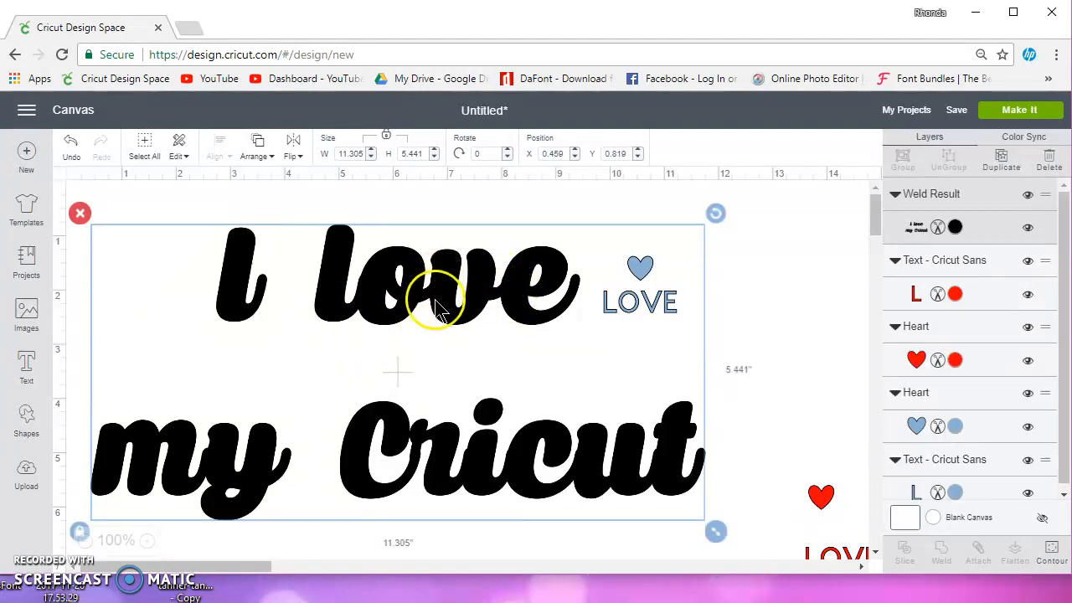
pyautogui.moveTo(718, 531); pyautogui.dragTo(438, 342)
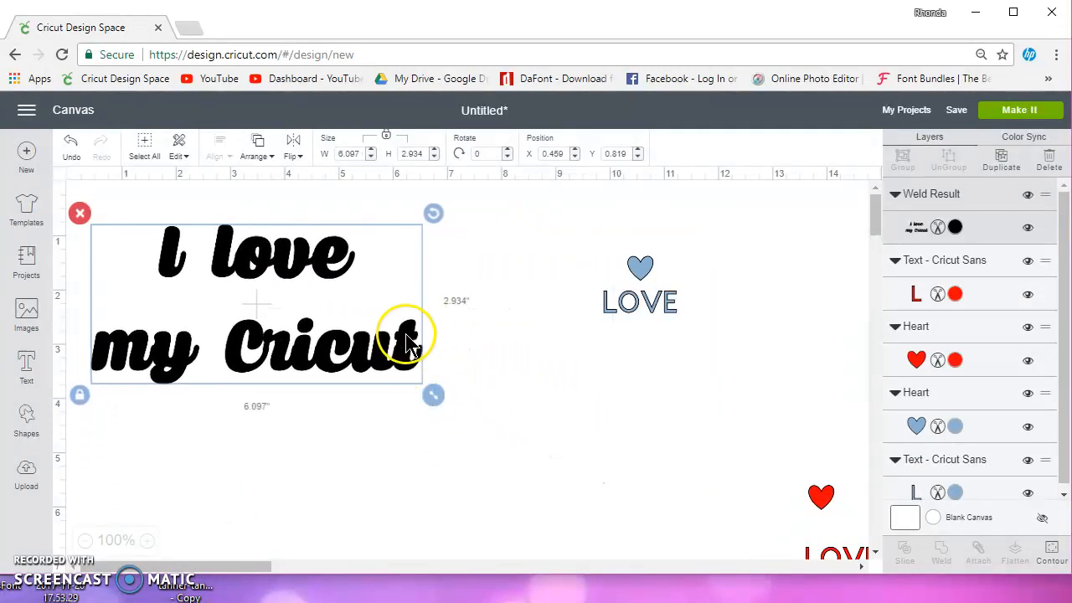
# Move the welded "I love my Cricut" design away from the canvas edge and delete it.
pyautogui.moveTo(173, 257); pyautogui.dragTo(261, 297)
pyautogui.click(168, 252)
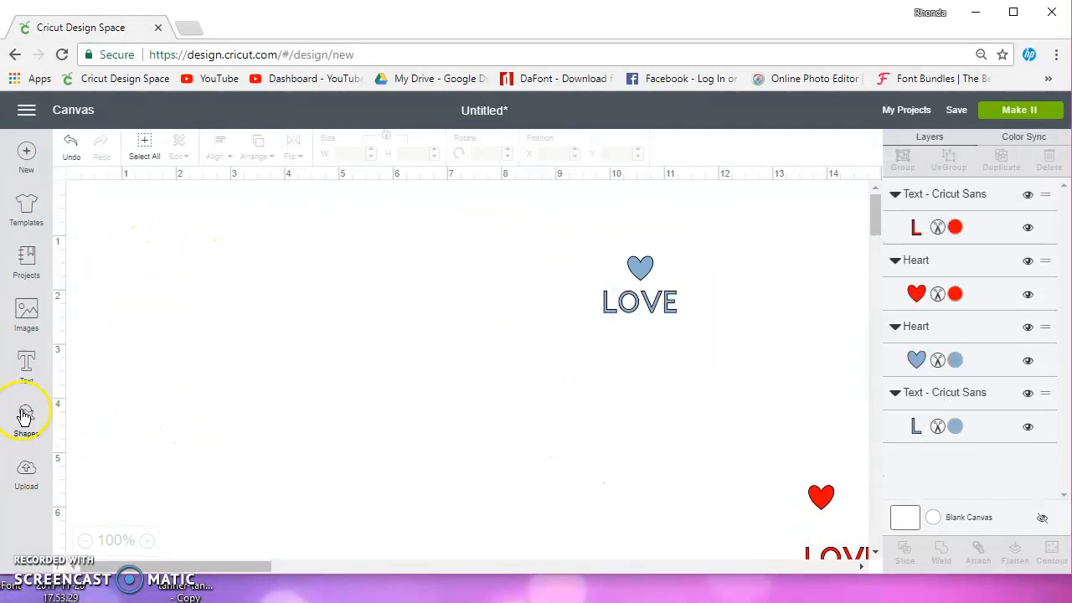
# Insert a diamond and a triangle and place them so they overlap on the canvas.
pyautogui.click(24, 416)
pyautogui.click(86, 366)
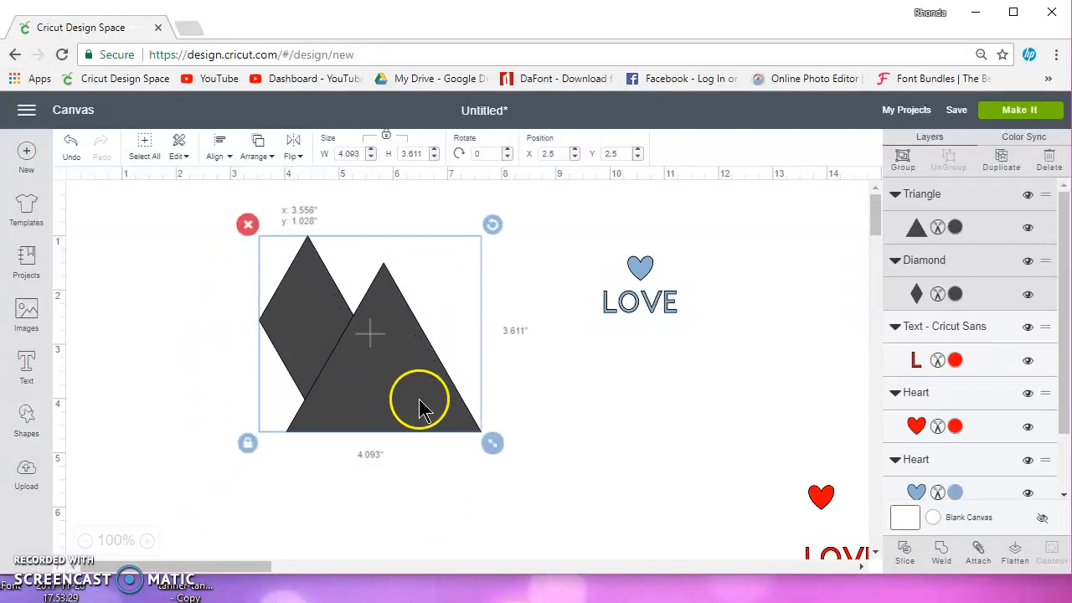
pyautogui.moveTo(420, 400); pyautogui.dragTo(412, 413)
# Try welding the overlapping diamond and triangle, check the mat preview, and undo the weld.
pyautogui.click(945, 550)
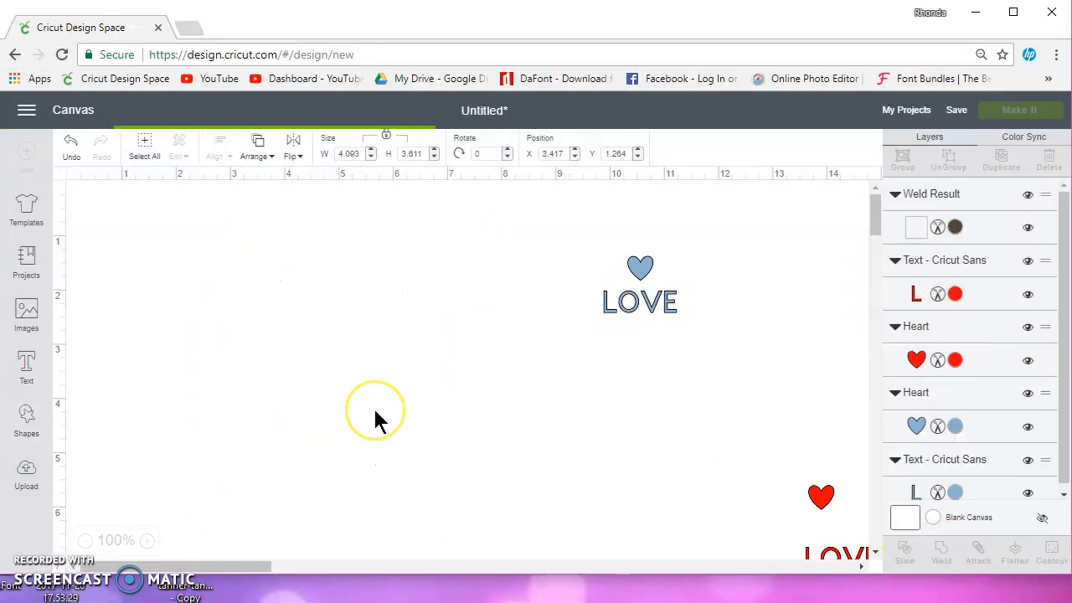
pyautogui.click(1019, 110)
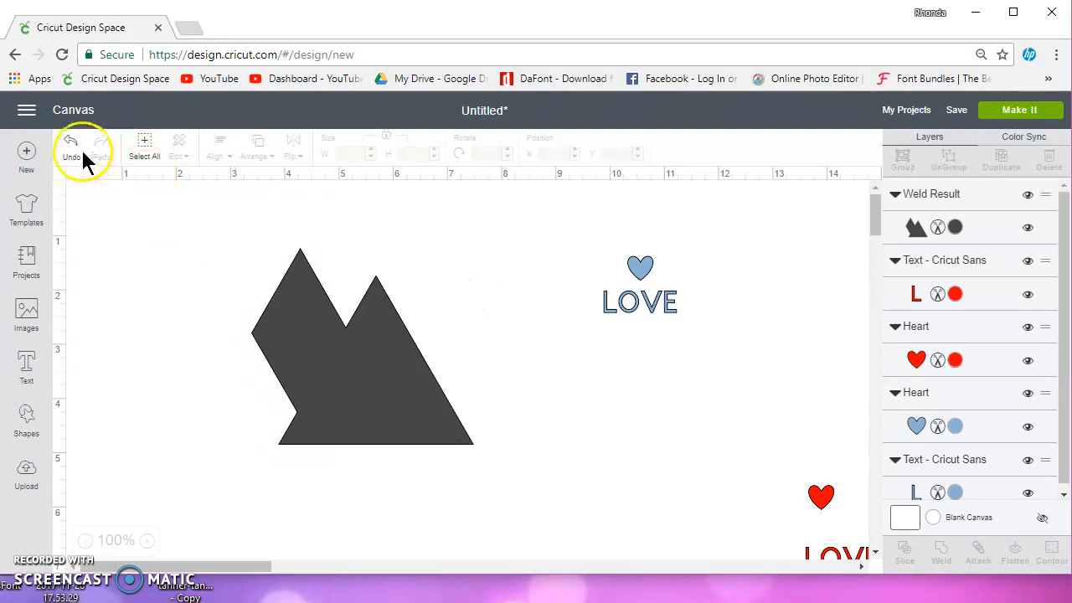
pyautogui.click(74, 147)
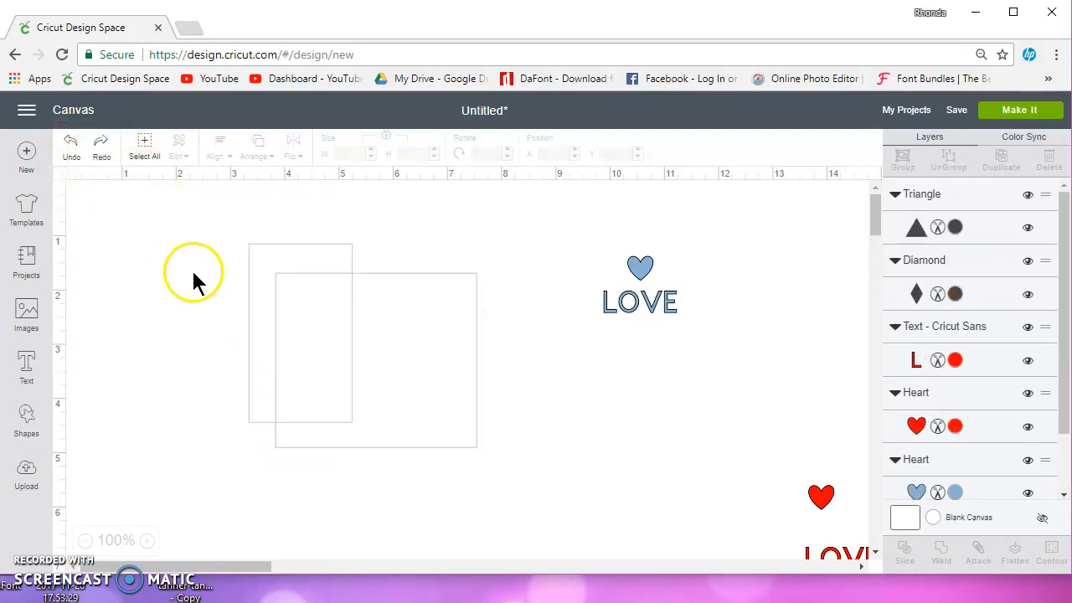
# Shift the triangle further over the diamond and attach the two shapes.
pyautogui.click(285, 329)
pyautogui.moveTo(267, 321); pyautogui.dragTo(251, 306)
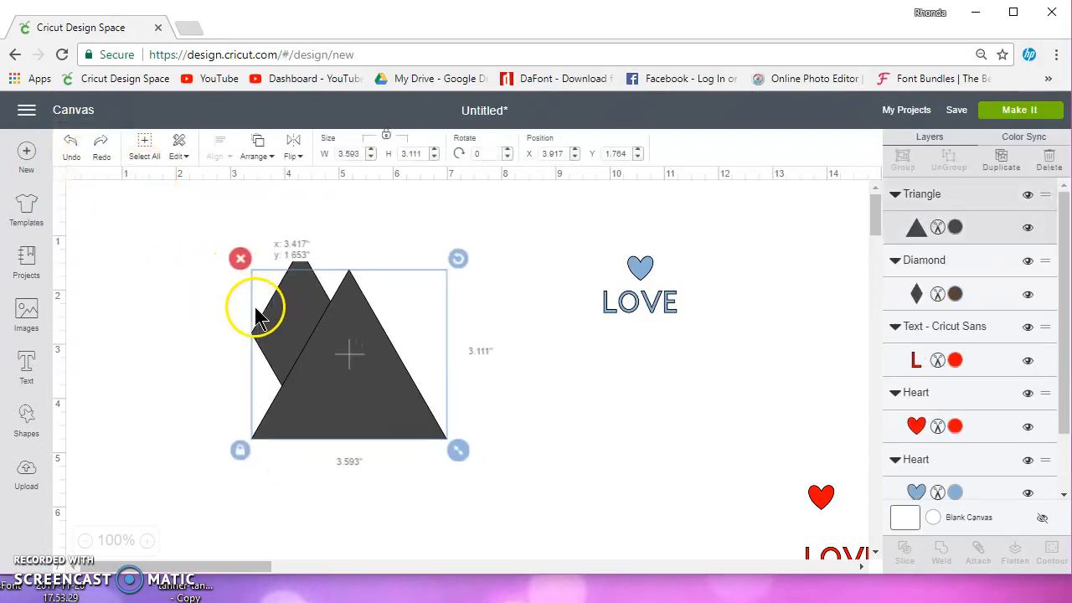
pyautogui.moveTo(168, 217); pyautogui.dragTo(502, 494)
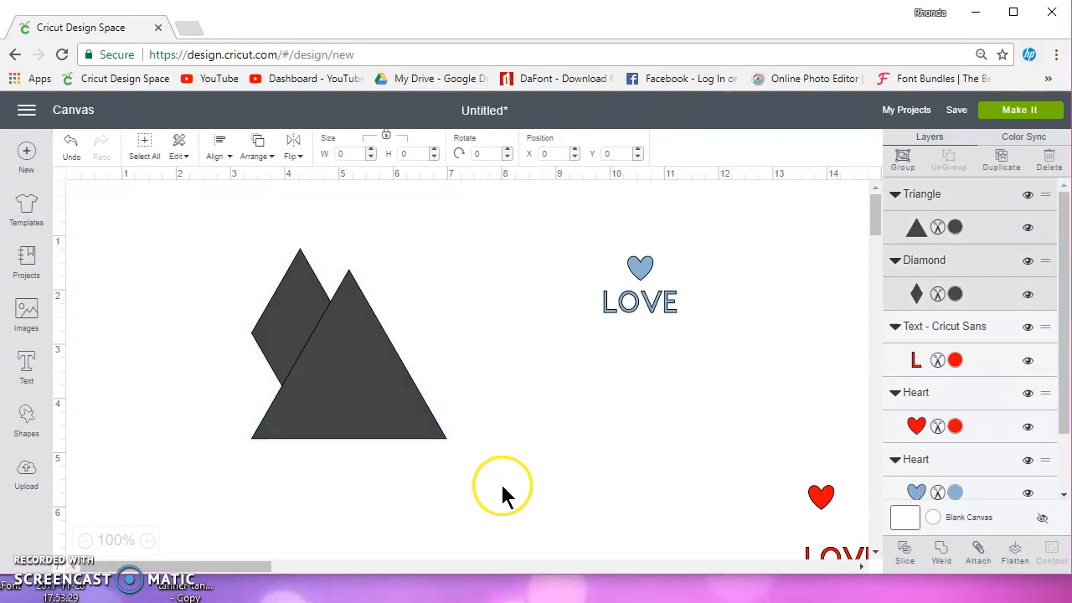
pyautogui.click(981, 552)
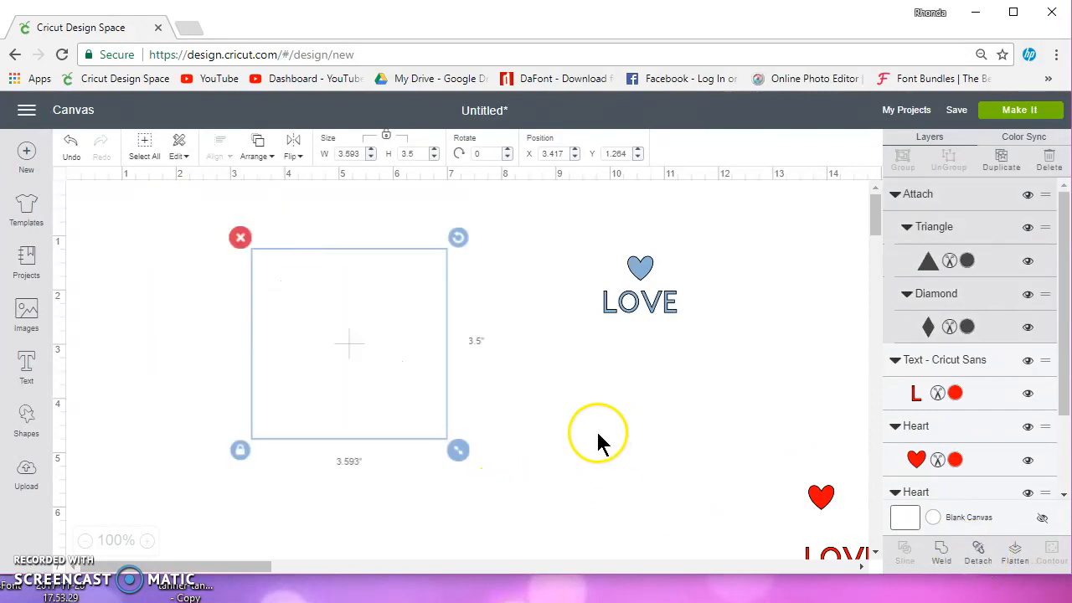
# Preview the attached triangle and diamond on the cutting mat, and detach them on the canvas.
pyautogui.click(1023, 111)
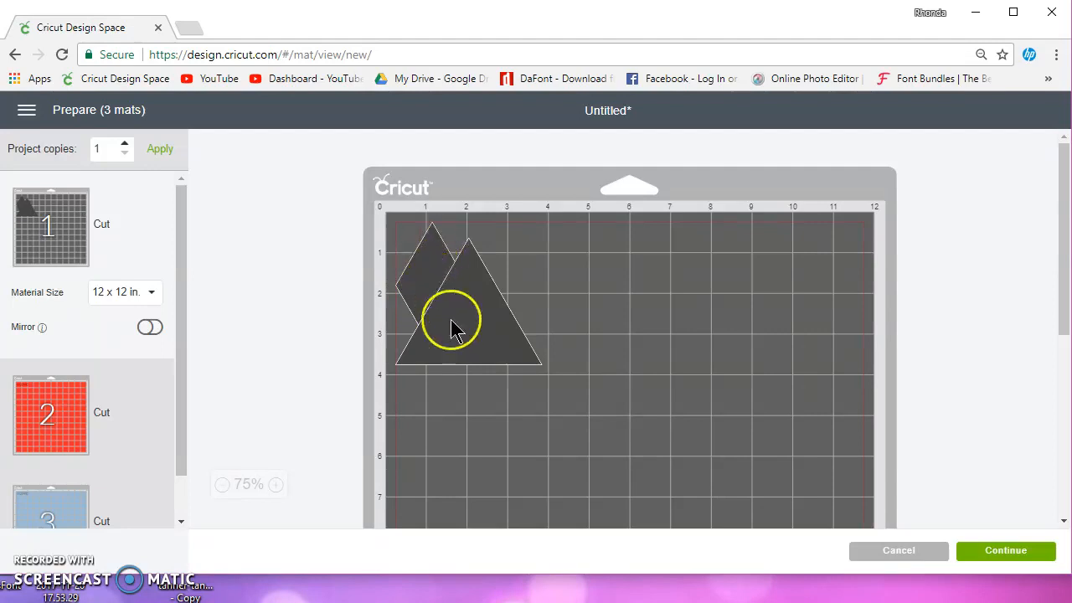
pyautogui.click(915, 551)
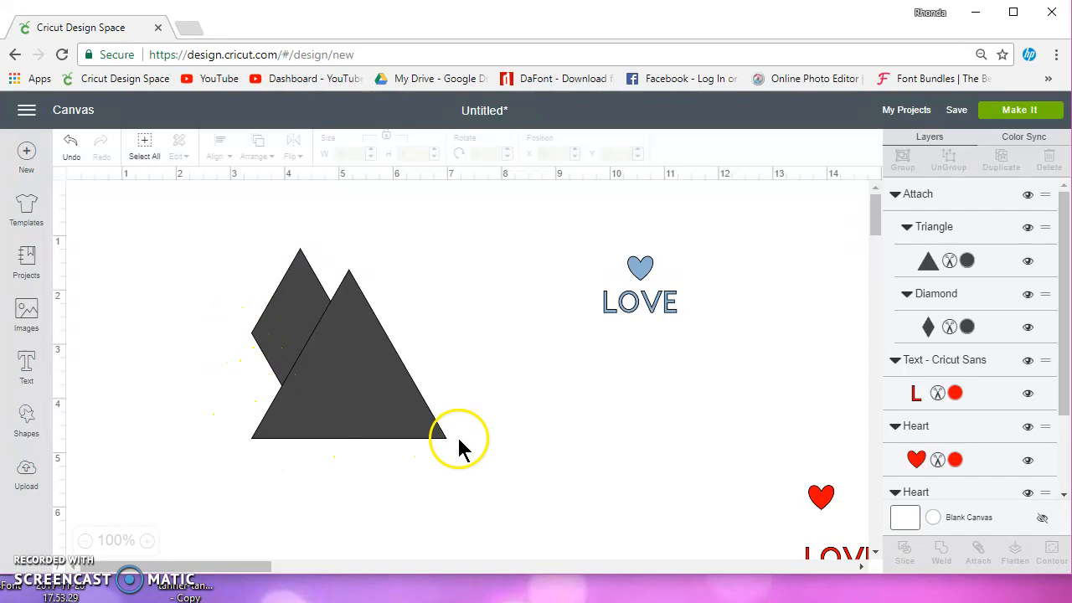
pyautogui.click(358, 359)
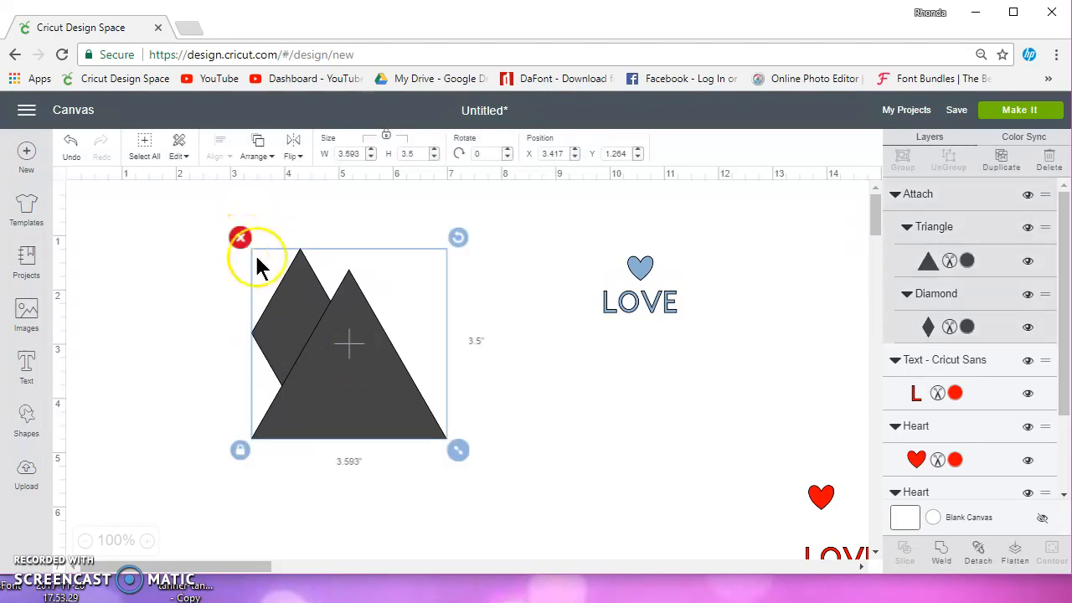
pyautogui.click(978, 551)
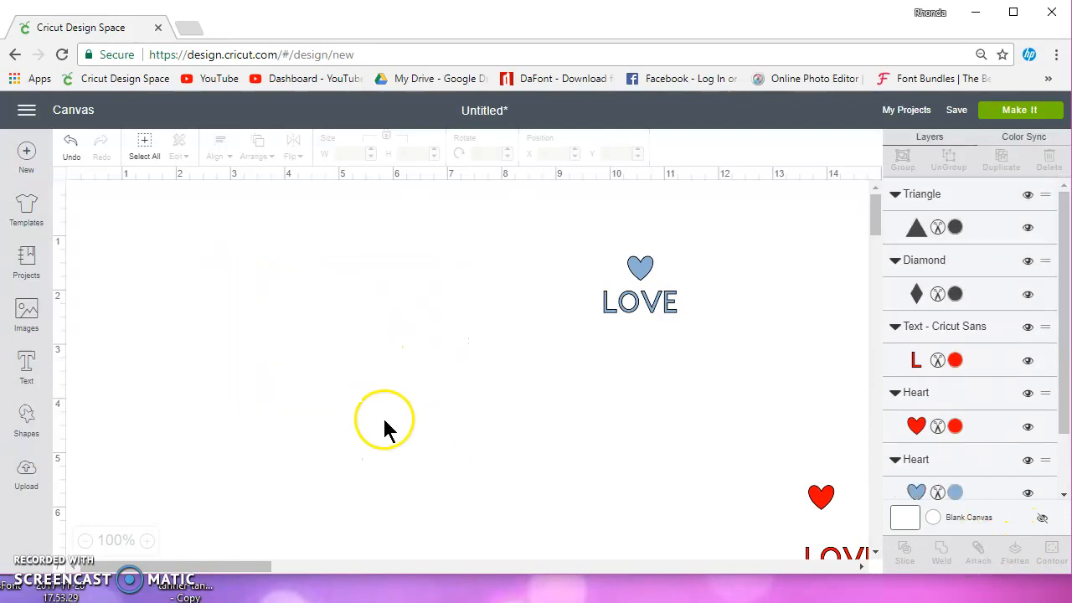
# Shrink the triangle and diamond together to about 1.093 by 1.065 inches and move them to about X 13.347, Y 0.542.
pyautogui.moveTo(472, 471); pyautogui.dragTo(189, 216)
pyautogui.moveTo(462, 452); pyautogui.dragTo(323, 351)
pyautogui.moveTo(290, 292); pyautogui.dragTo(828, 253)
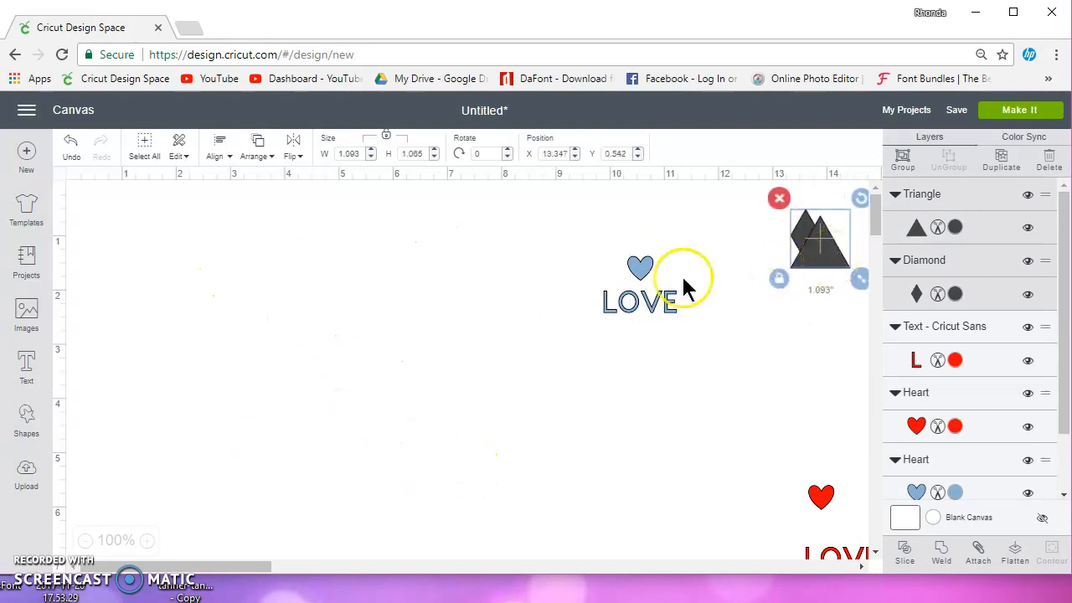
# Enlarge the blue heart and LOVE text to about 5.002 by 3.863 inches and move them to about X 2.991, Y 0.806.
pyautogui.moveTo(591, 243); pyautogui.dragTo(549, 433)
pyautogui.moveTo(443, 274); pyautogui.dragTo(401, 273)
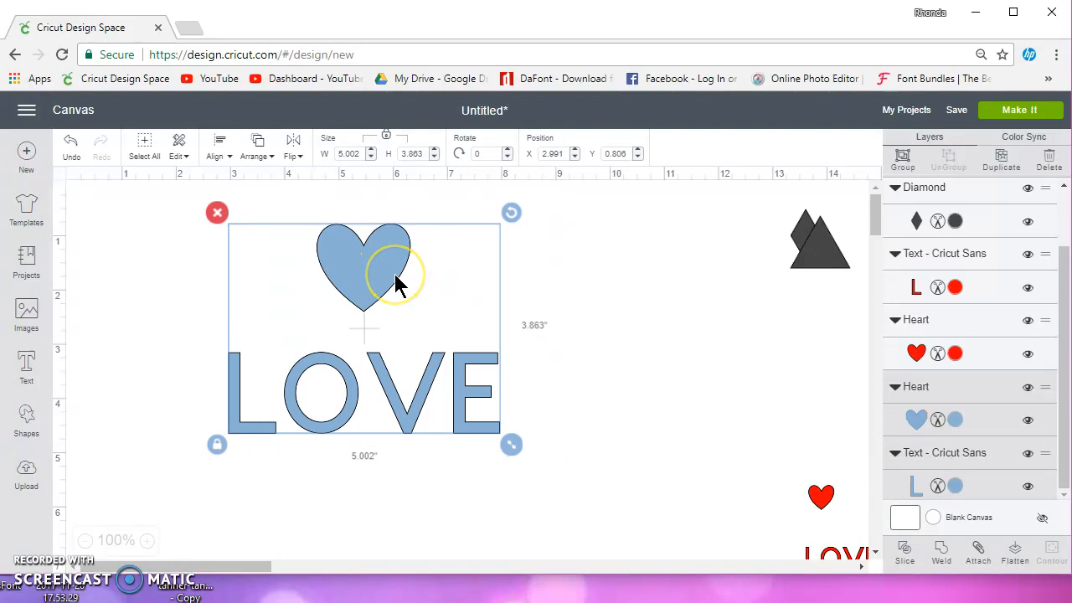
# Ungroup the blue LOVE text into separate letters.
pyautogui.click(573, 297)
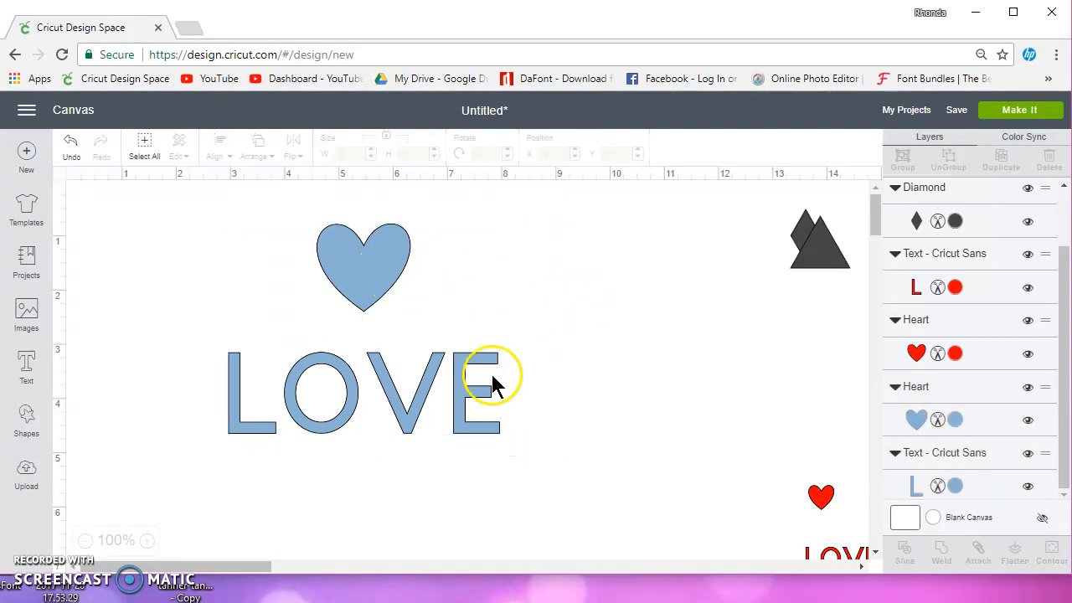
pyautogui.click(428, 374)
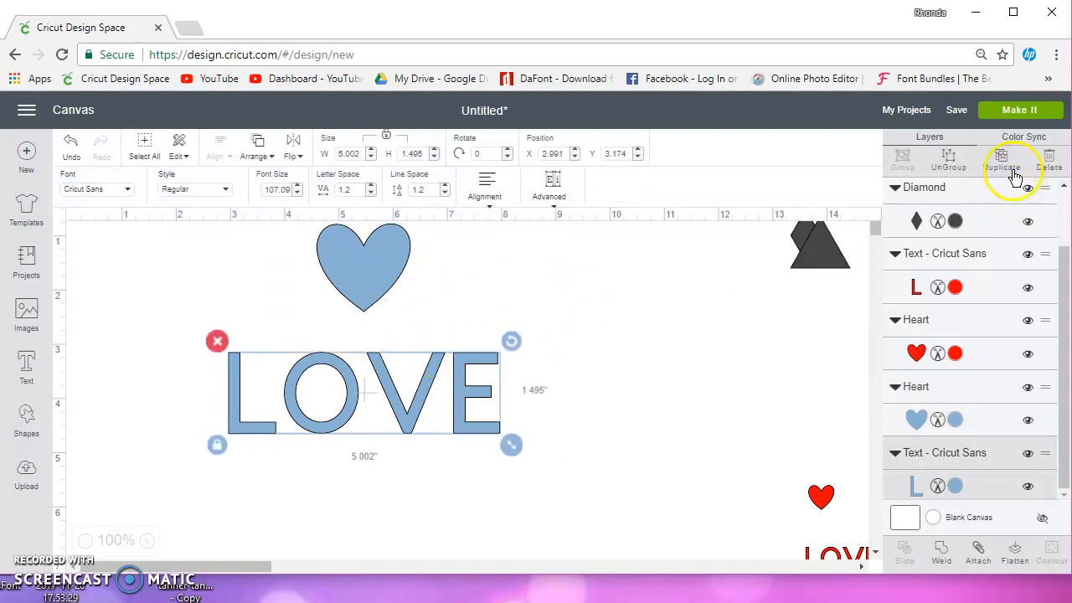
pyautogui.press('Delete')
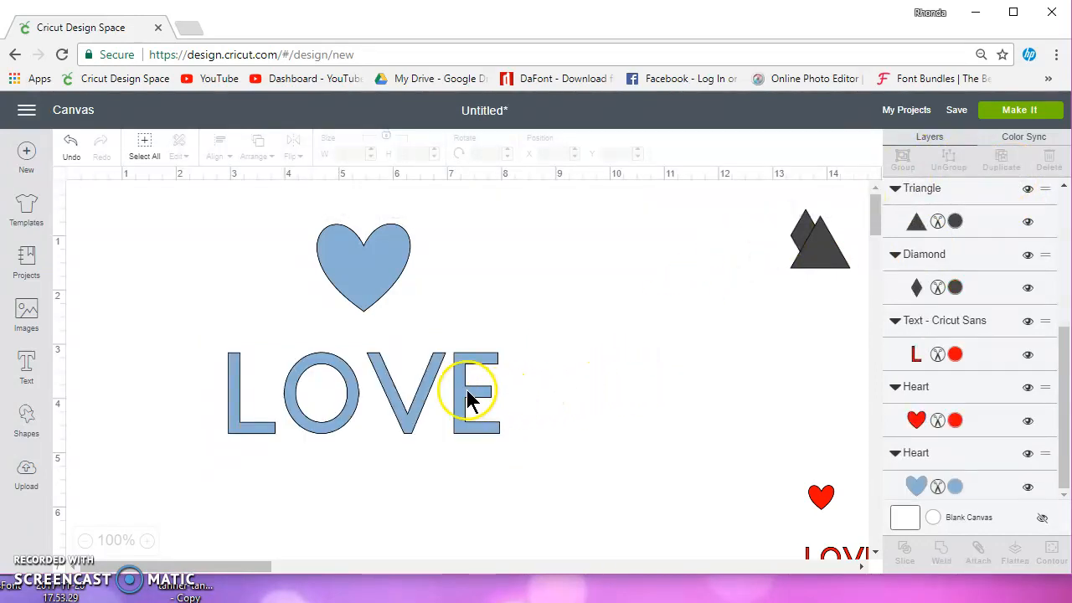
# Try moving the blue letter E away from the other letters, and undo the move.
pyautogui.click(465, 399)
pyautogui.moveTo(466, 399); pyautogui.dragTo(511, 394)
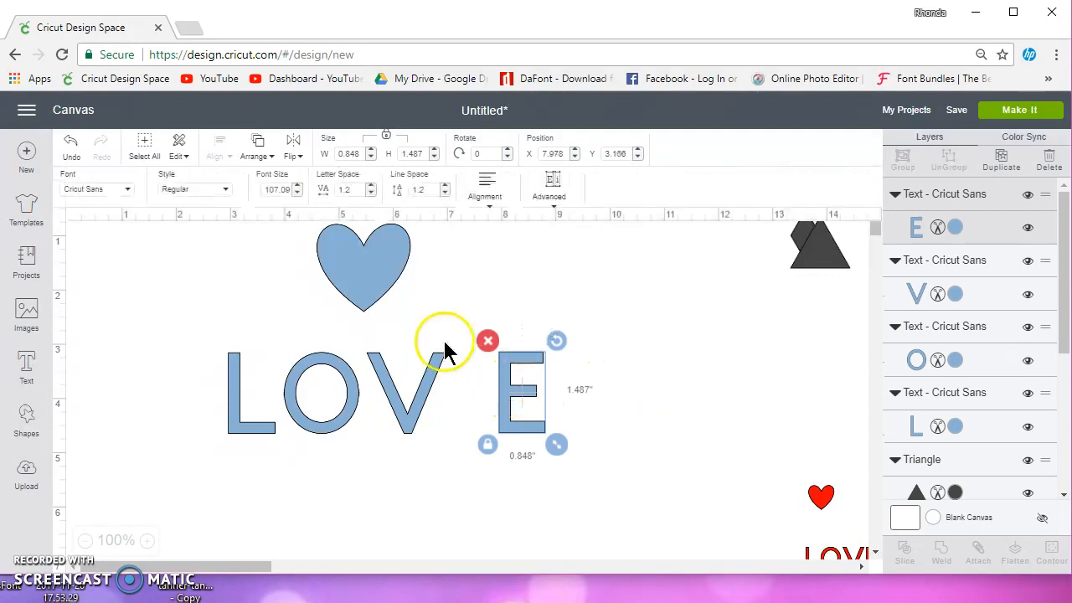
pyautogui.click(70, 142)
# Delete the blue letter O and put the blue heart in its place beside the L.
pyautogui.click(305, 355)
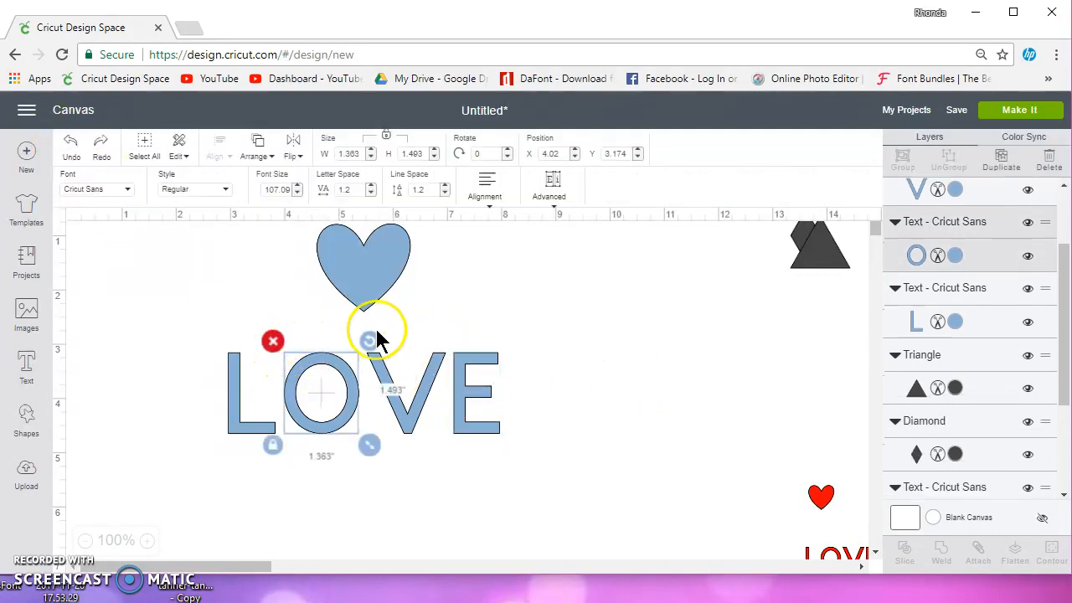
pyautogui.press('Delete')
pyautogui.moveTo(385, 280); pyautogui.dragTo(337, 404)
# Arrange the blue V and E side by side in a second row beneath the L and the heart.
pyautogui.moveTo(509, 449); pyautogui.dragTo(352, 318)
pyautogui.click(557, 452)
pyautogui.moveTo(539, 461); pyautogui.dragTo(423, 316)
pyautogui.click(471, 371)
pyautogui.moveTo(464, 350); pyautogui.dragTo(404, 469)
pyautogui.moveTo(467, 385); pyautogui.dragTo(322, 462)
# Move the stacked blue LOVE arrangement to about X 3.849, Y 1.027 and preview its pieces on the blue mat.
pyautogui.moveTo(175, 311); pyautogui.dragTo(368, 515)
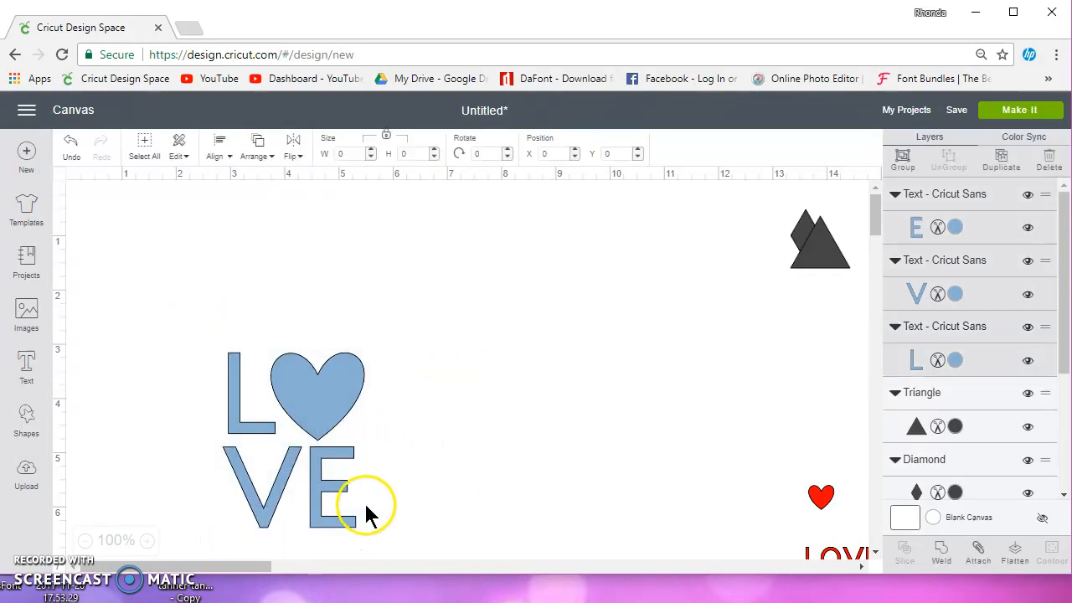
pyautogui.moveTo(330, 407); pyautogui.dragTo(381, 287)
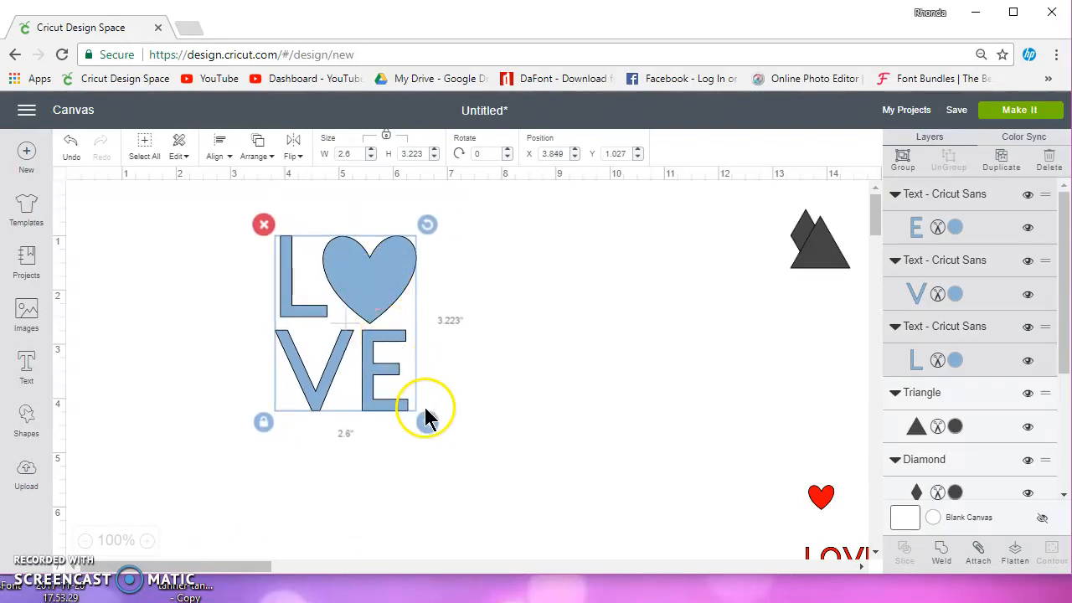
pyautogui.click(1034, 116)
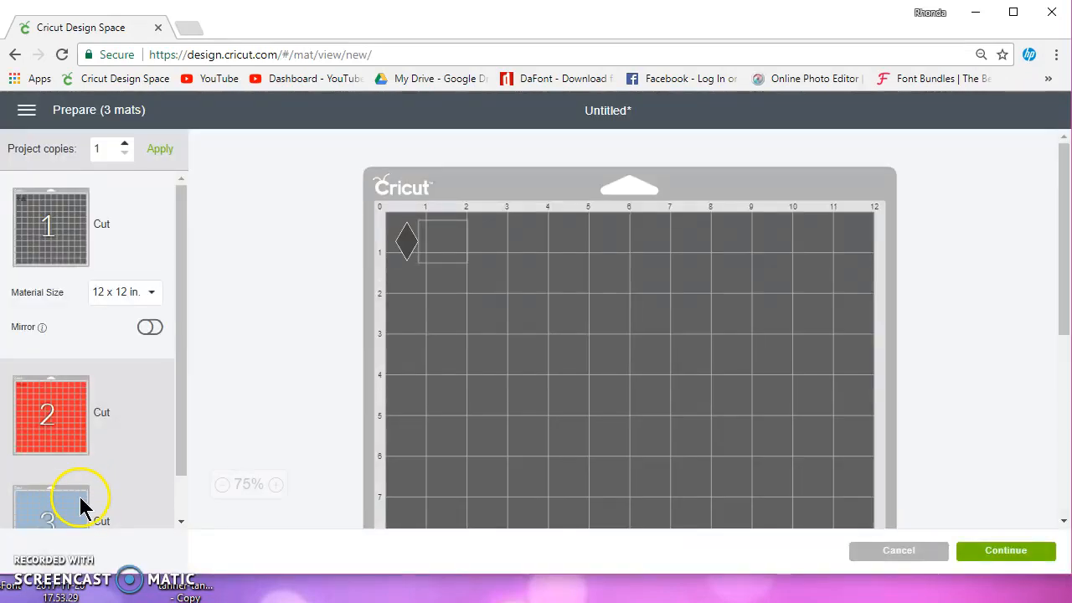
pyautogui.click(75, 507)
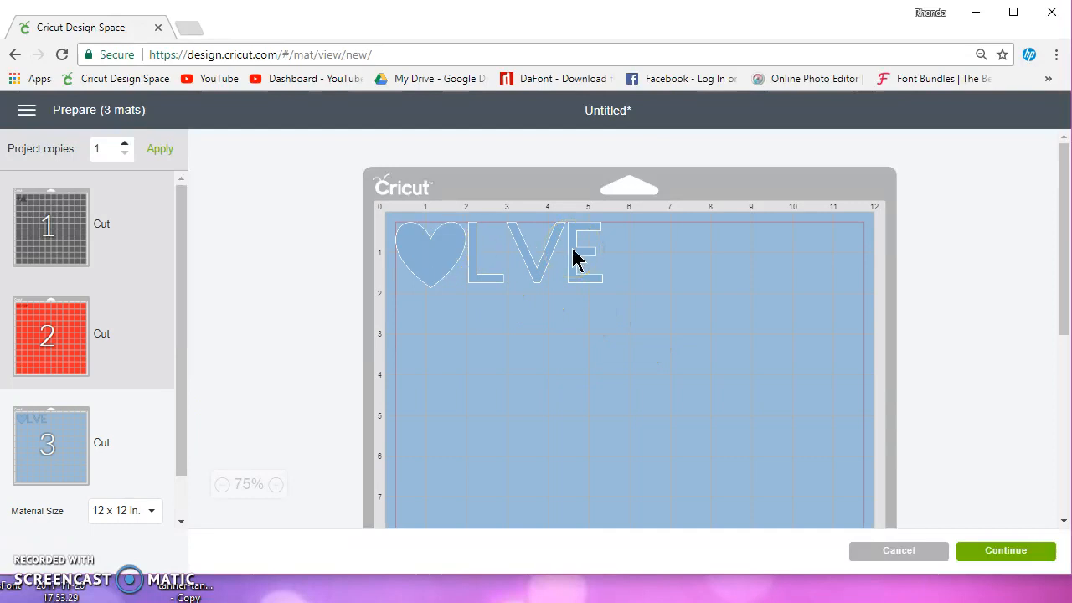
pyautogui.click(894, 552)
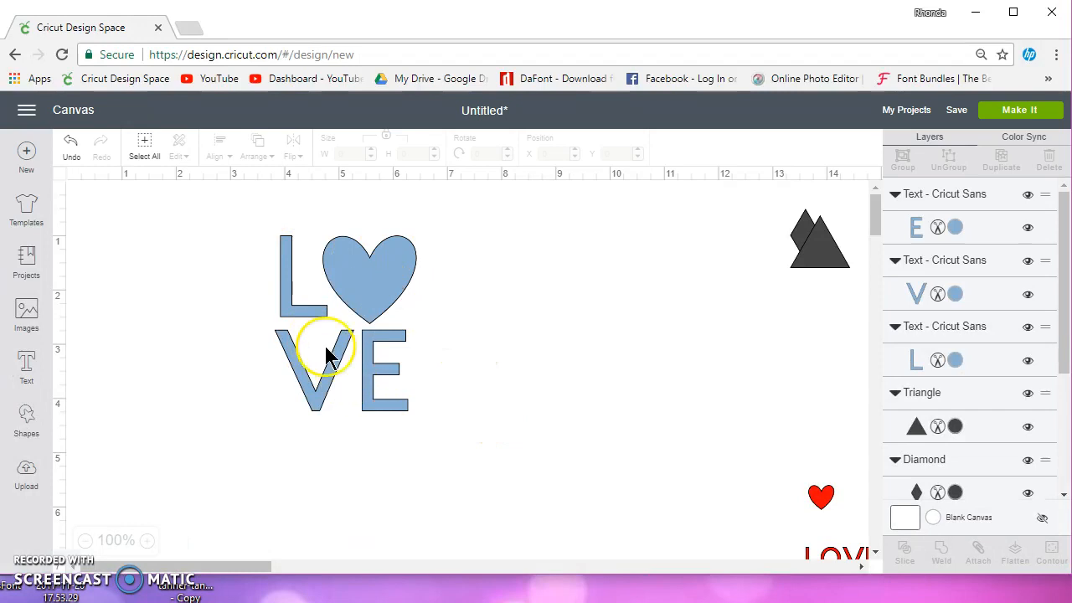
# Try attaching the blue letters and heart, check the blue mat preview, and undo the attachment.
pyautogui.moveTo(243, 227); pyautogui.dragTo(471, 429)
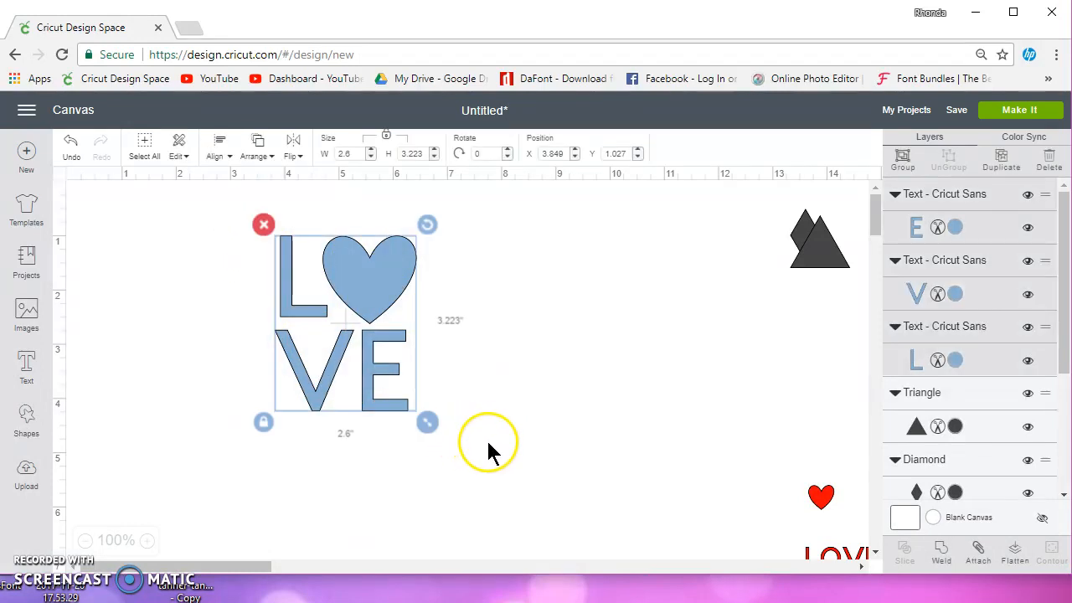
pyautogui.click(978, 553)
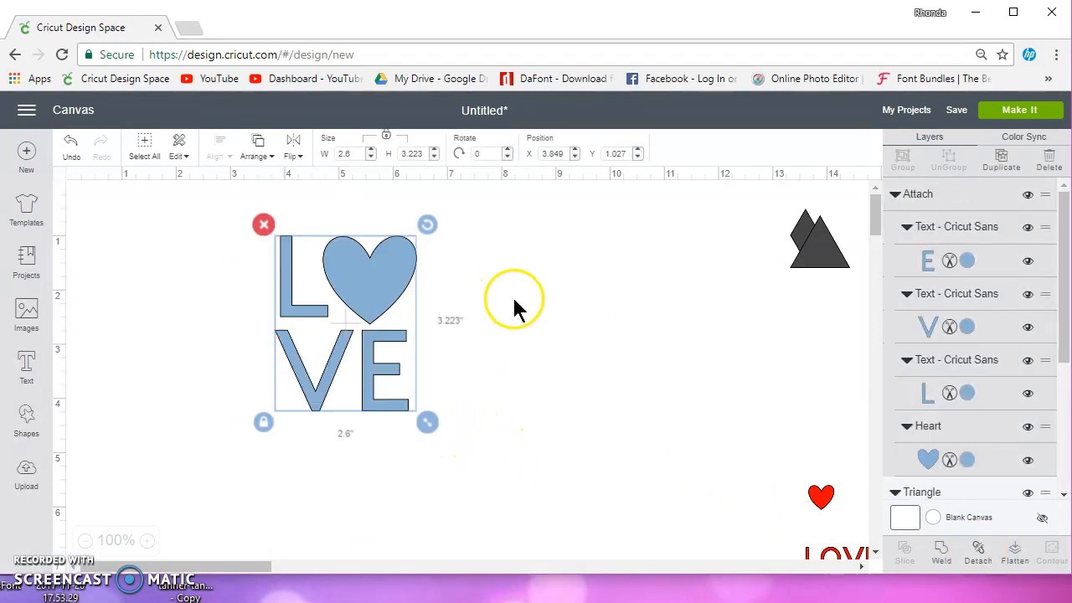
pyautogui.click(1033, 112)
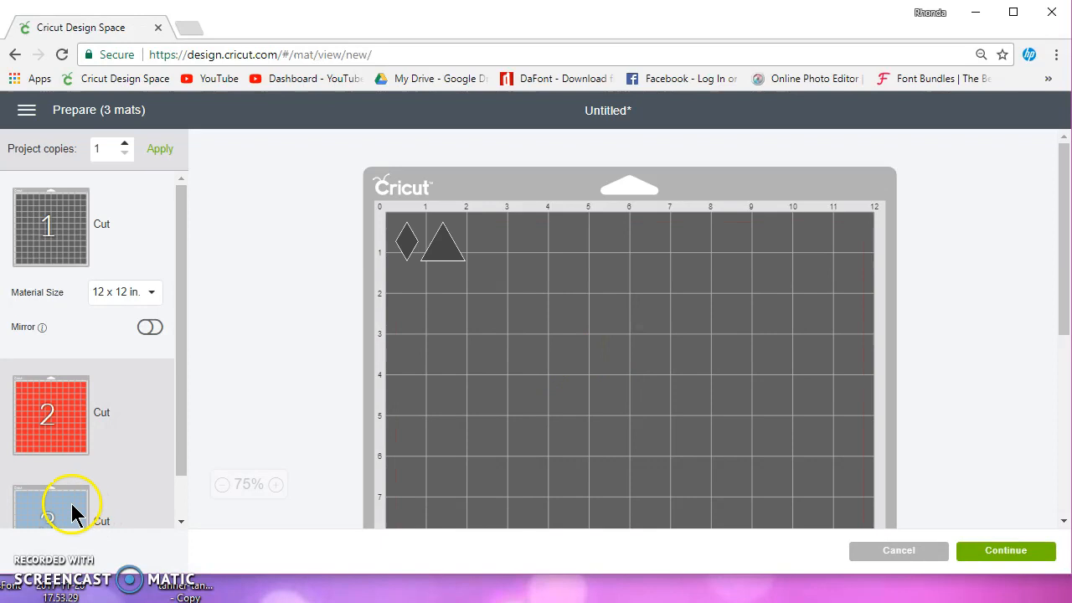
pyautogui.click(74, 509)
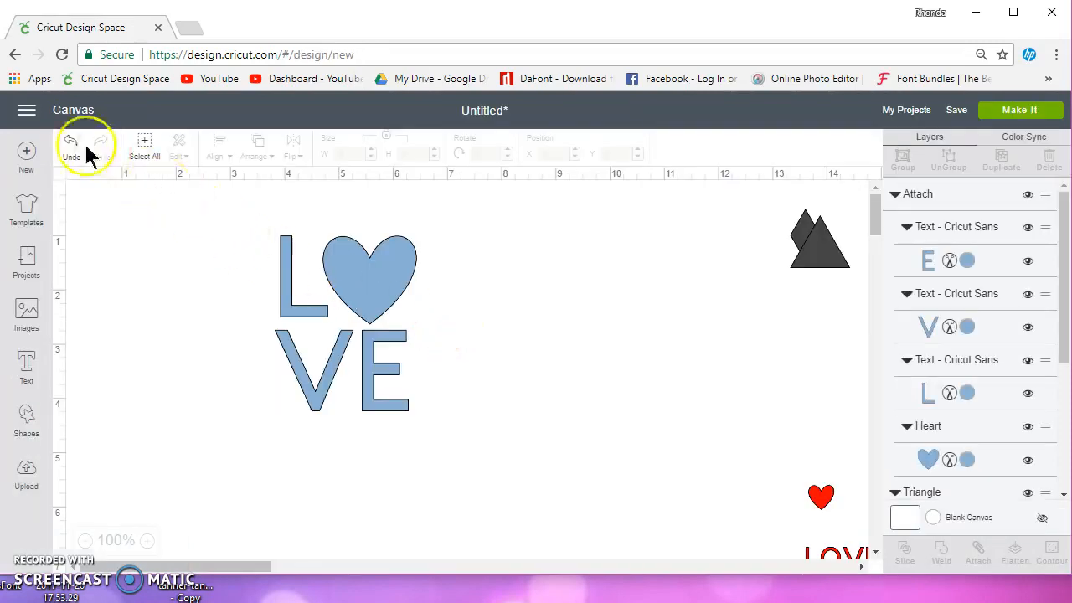
pyautogui.click(72, 144)
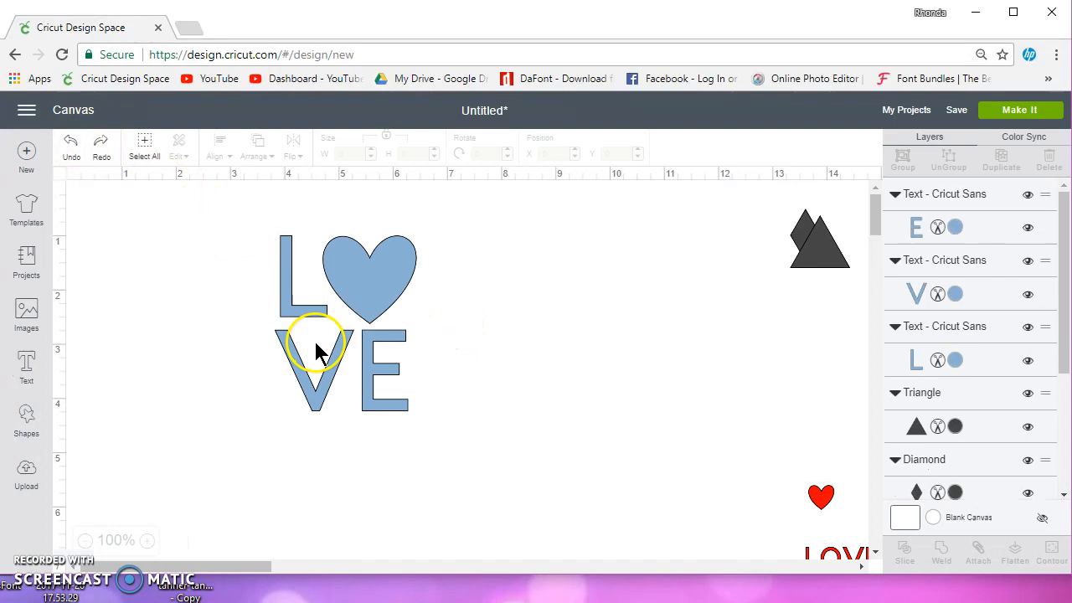
# Weld the blue letters and heart into one design and preview it on the blue mat.
pyautogui.moveTo(230, 222); pyautogui.dragTo(469, 453)
pyautogui.click(941, 553)
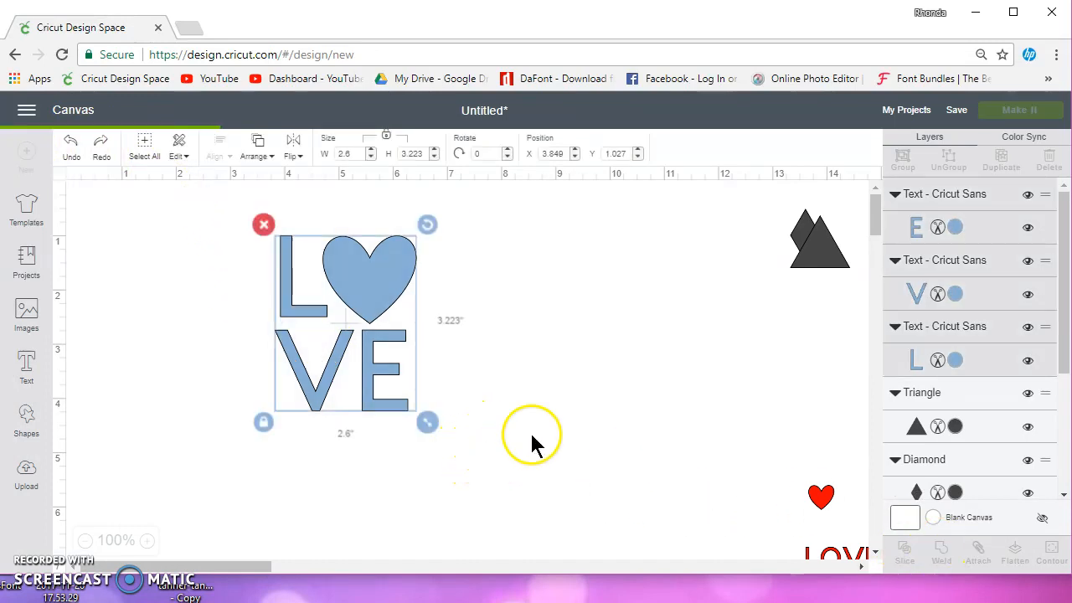
pyautogui.click(461, 427)
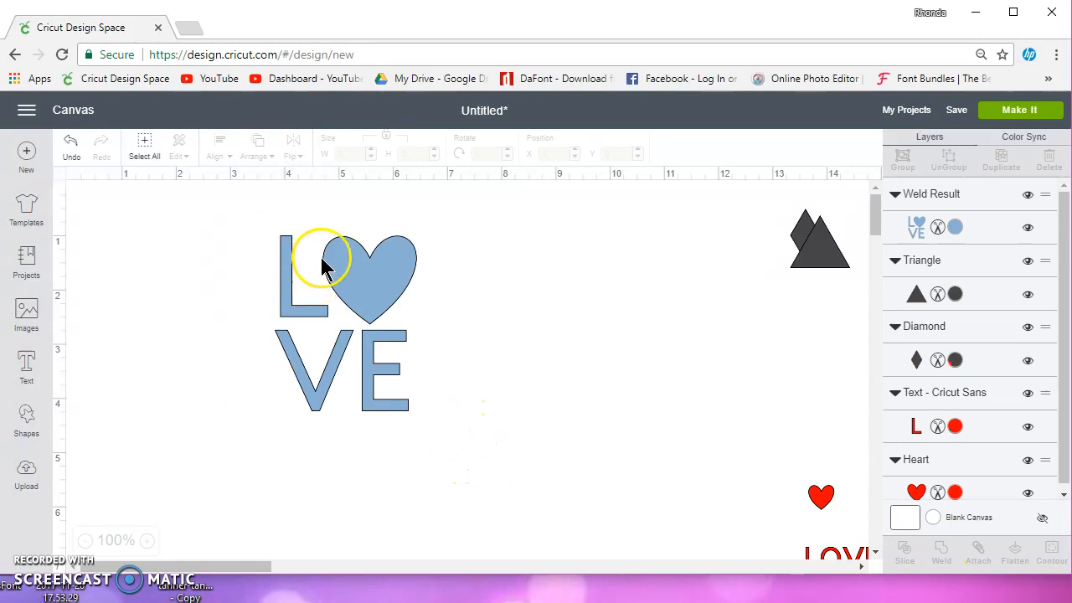
pyautogui.click(1022, 109)
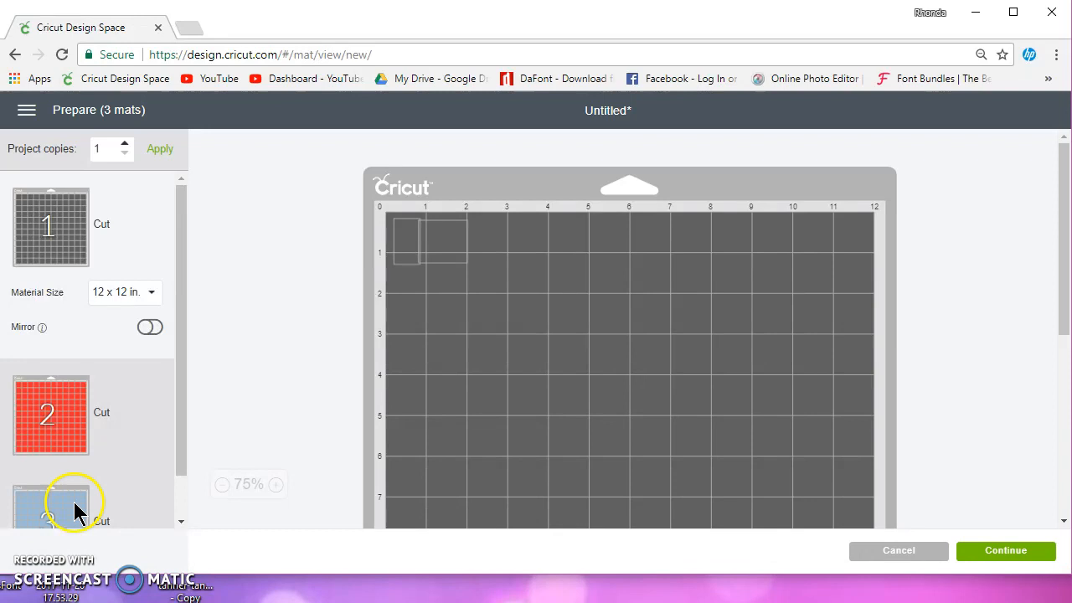
pyautogui.click(76, 502)
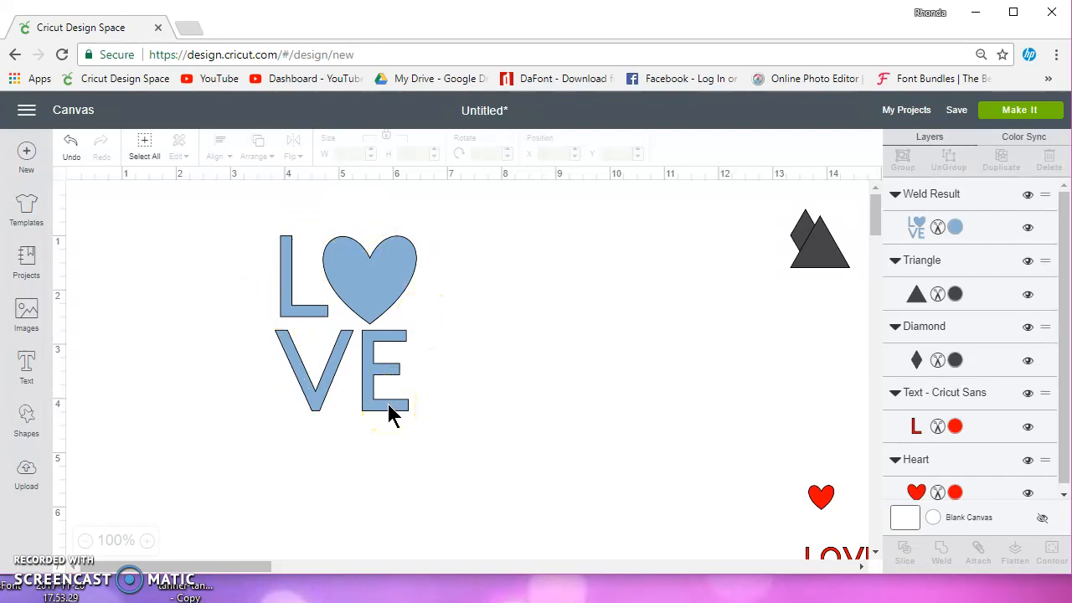
# Move the welded LOVE design to about X 3.335, Y 1.721 and shrink it to about 2.365 by 2.932 inches.
pyautogui.moveTo(376, 394); pyautogui.dragTo(342, 424)
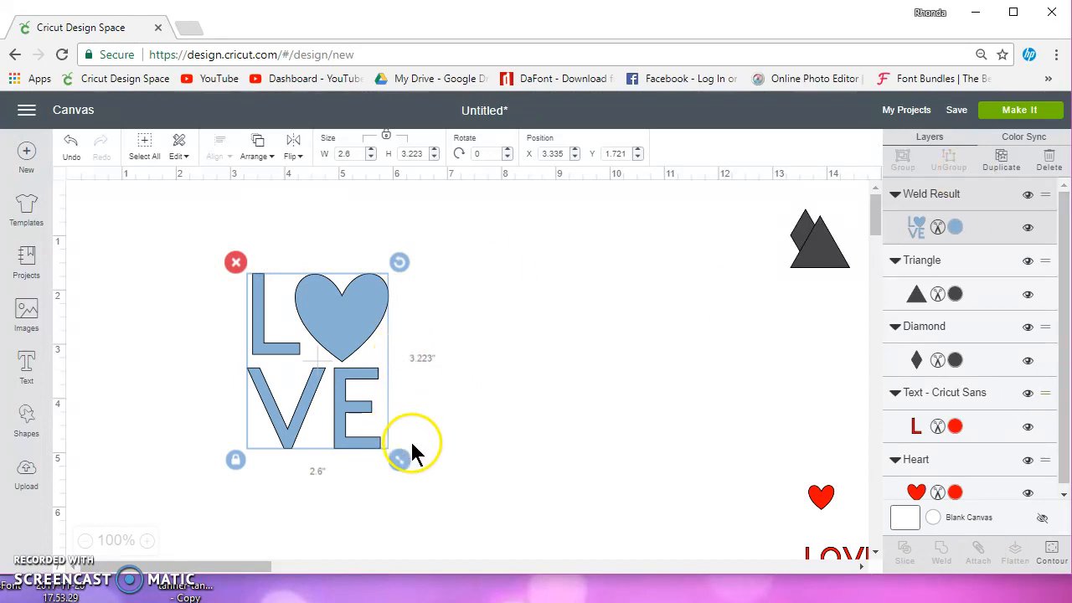
pyautogui.moveTo(396, 453)
pyautogui.mouseDown()
pyautogui.moveTo(382, 439)
pyautogui.moveTo(398, 452)
pyautogui.mouseUp()
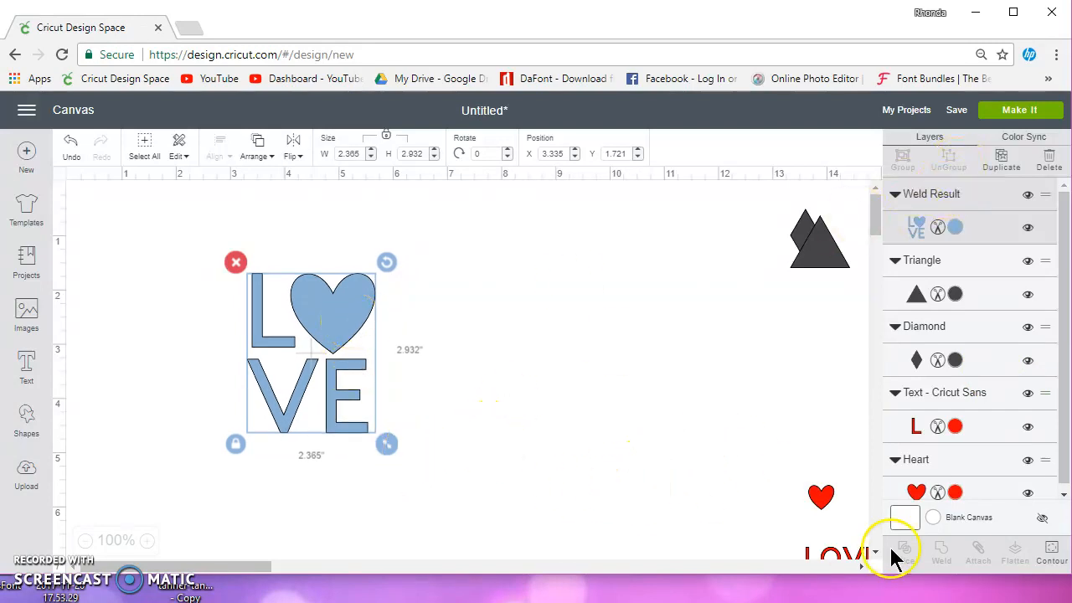
# Move the welded LOVE design to about X 5.585, Y 1.221 and delete it from the canvas.
pyautogui.moveTo(352, 325); pyautogui.dragTo(473, 333)
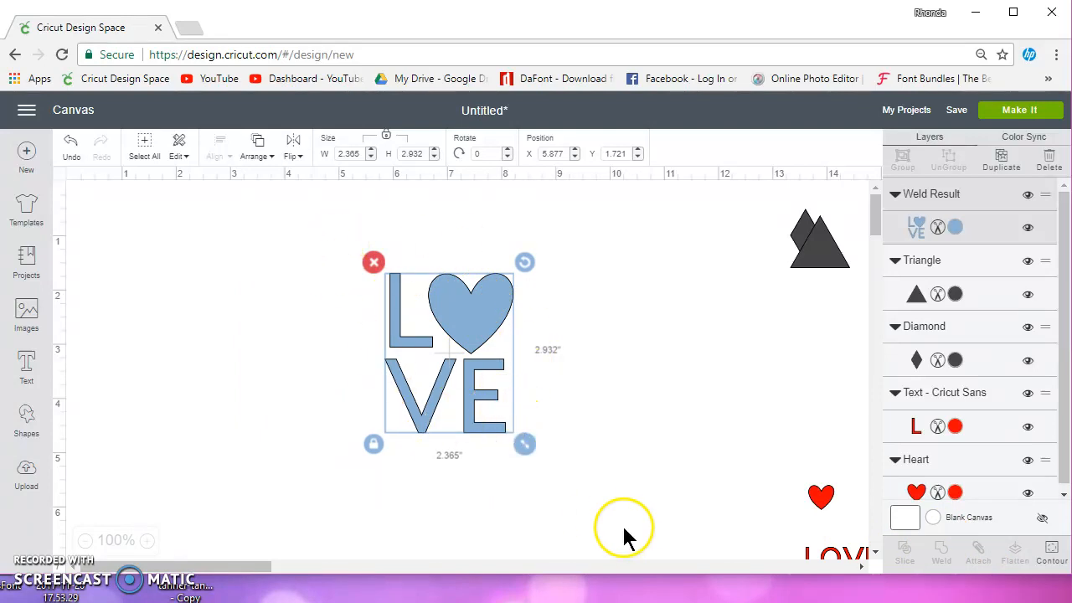
pyautogui.moveTo(491, 306); pyautogui.dragTo(472, 288)
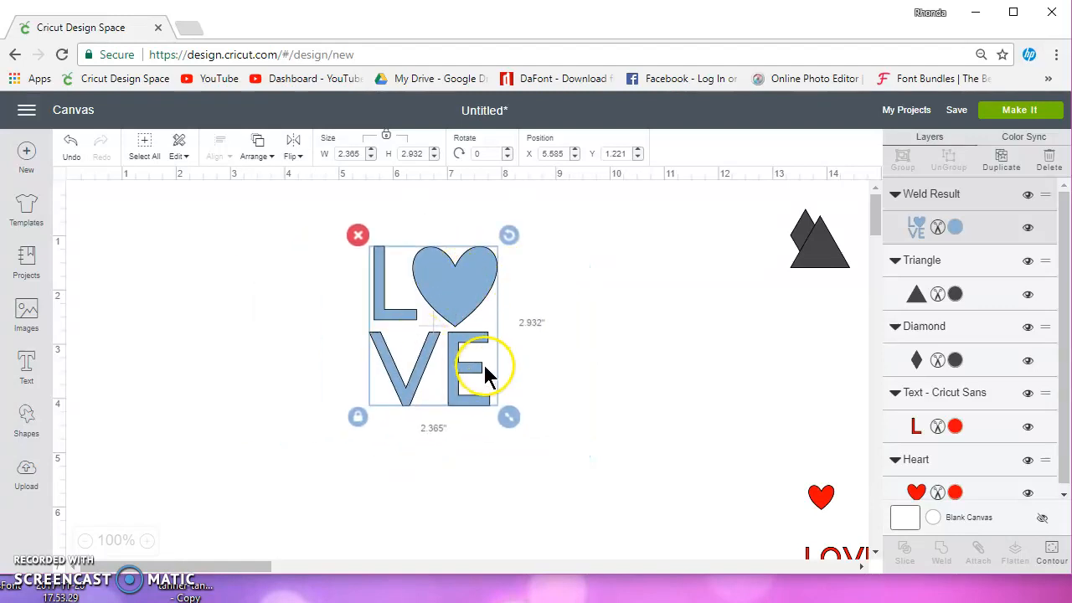
pyautogui.click(357, 235)
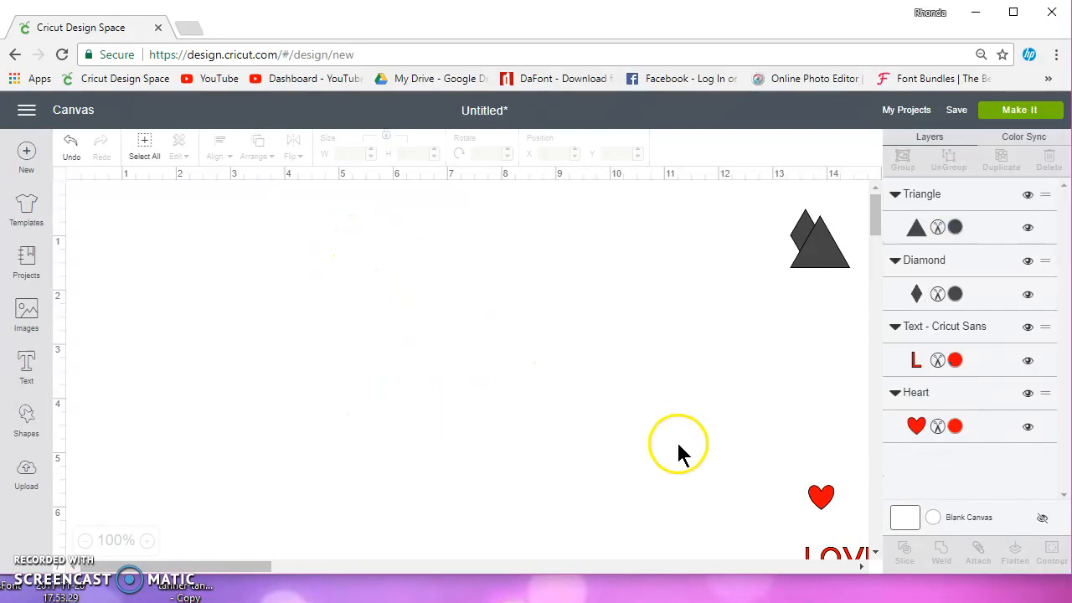